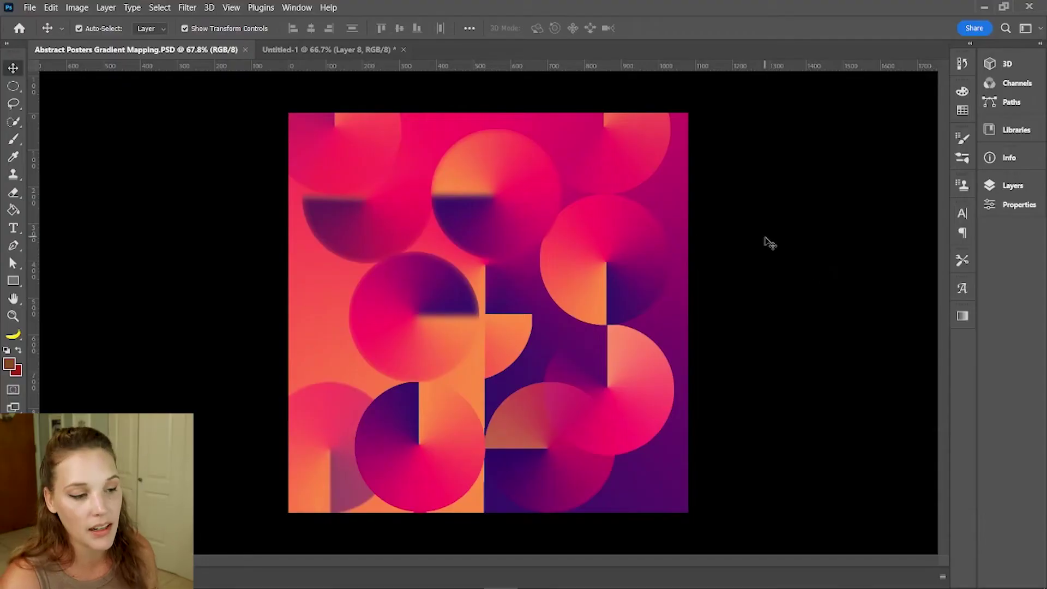
# Switch to the blank Untitled-1 canvas and set the Gradient Tool's mode from Multiply to Normal
pyautogui.click(314, 51)
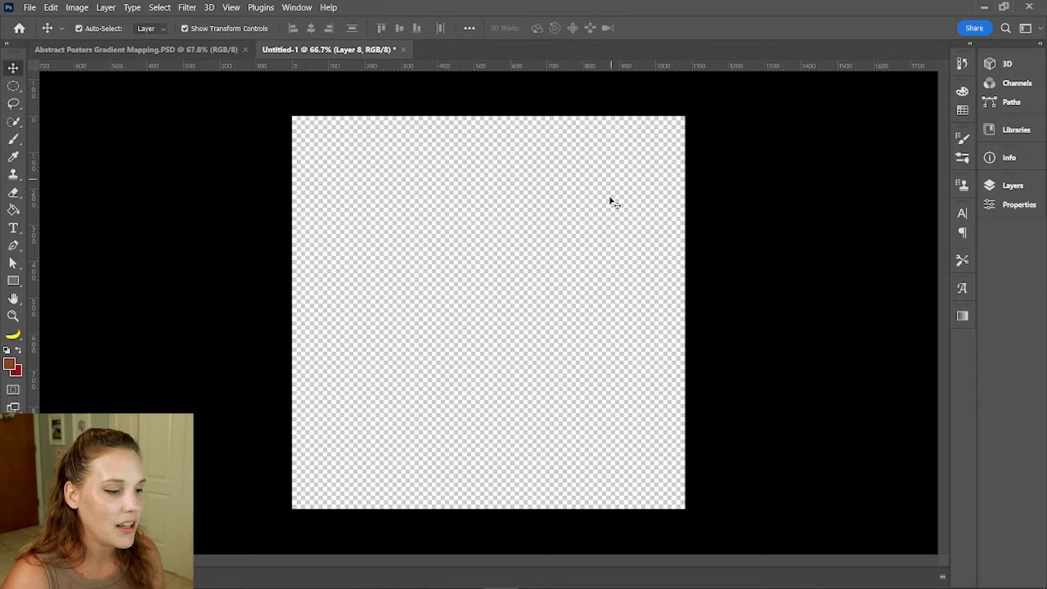
pyautogui.click(1001, 190)
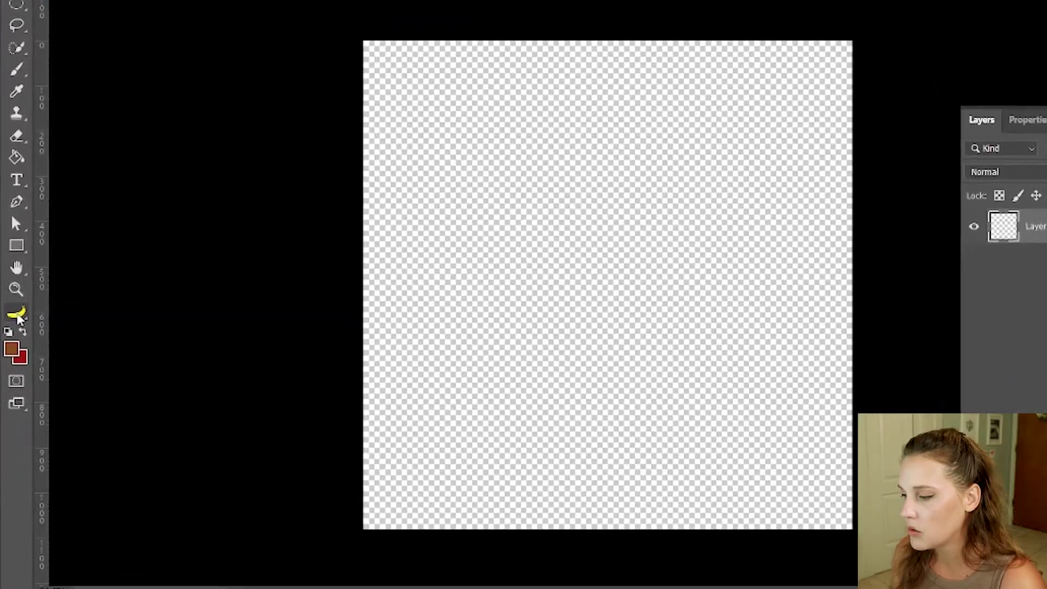
pyautogui.click(13, 424)
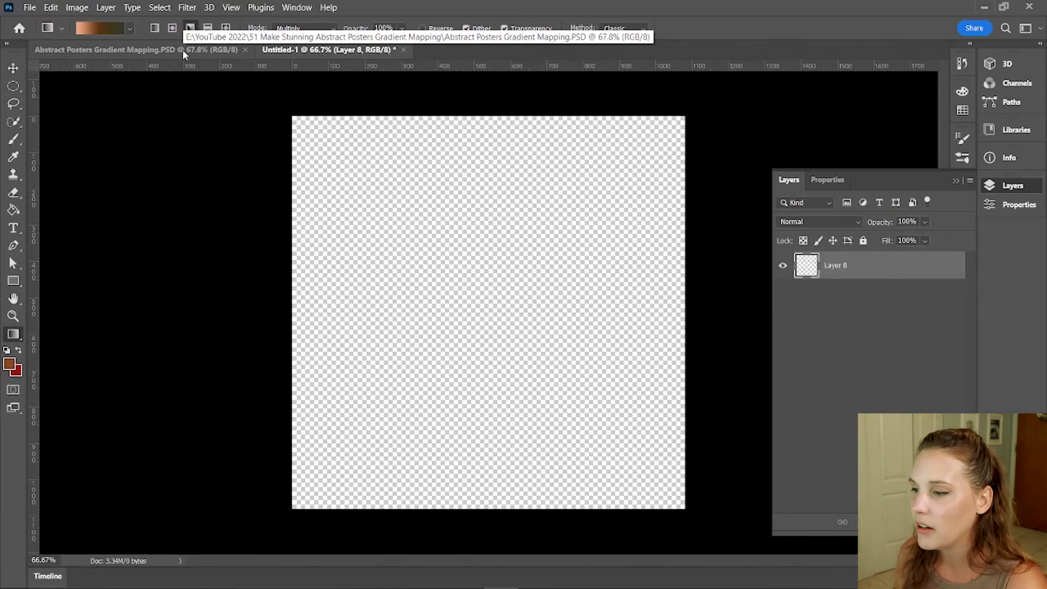
pyautogui.click(320, 27)
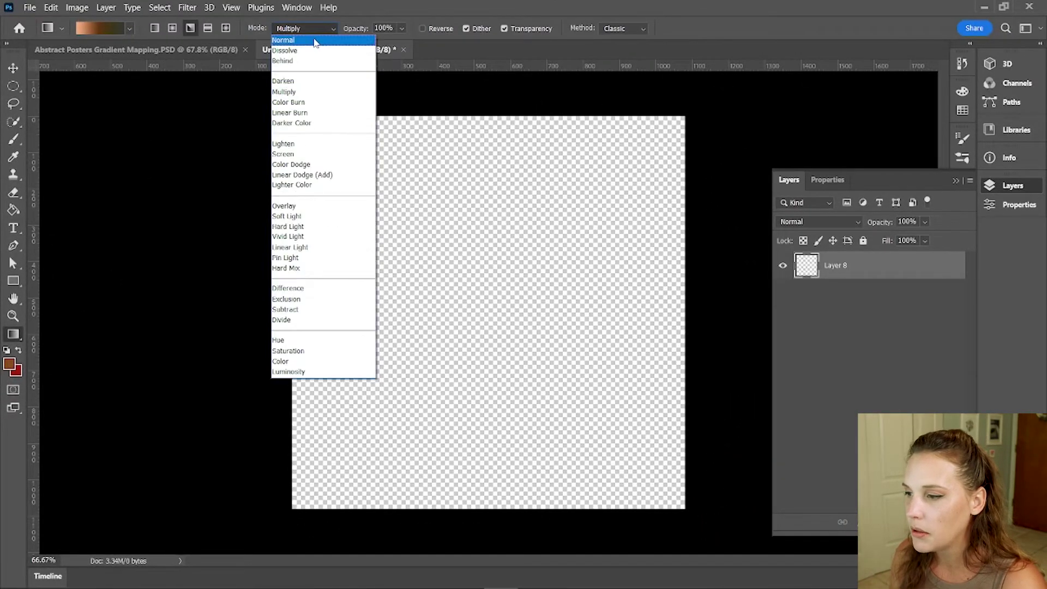
pyautogui.click(316, 41)
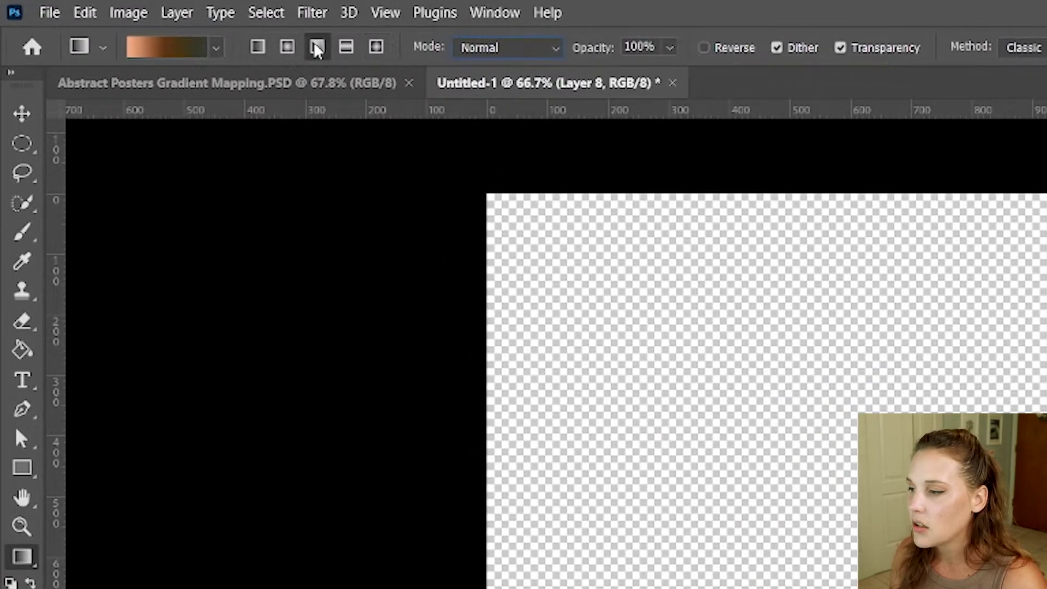
# Browse the Basics, Blues and Purples folders in the gradient preset picker
pyautogui.click(222, 48)
pyautogui.scroll(10, 171, 155)
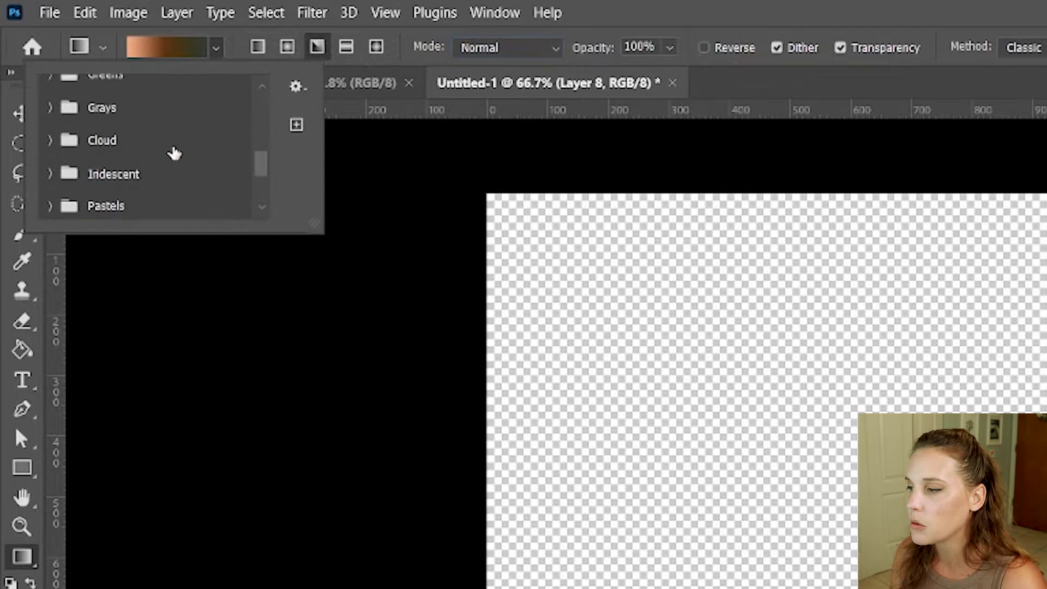
pyautogui.click(50, 92)
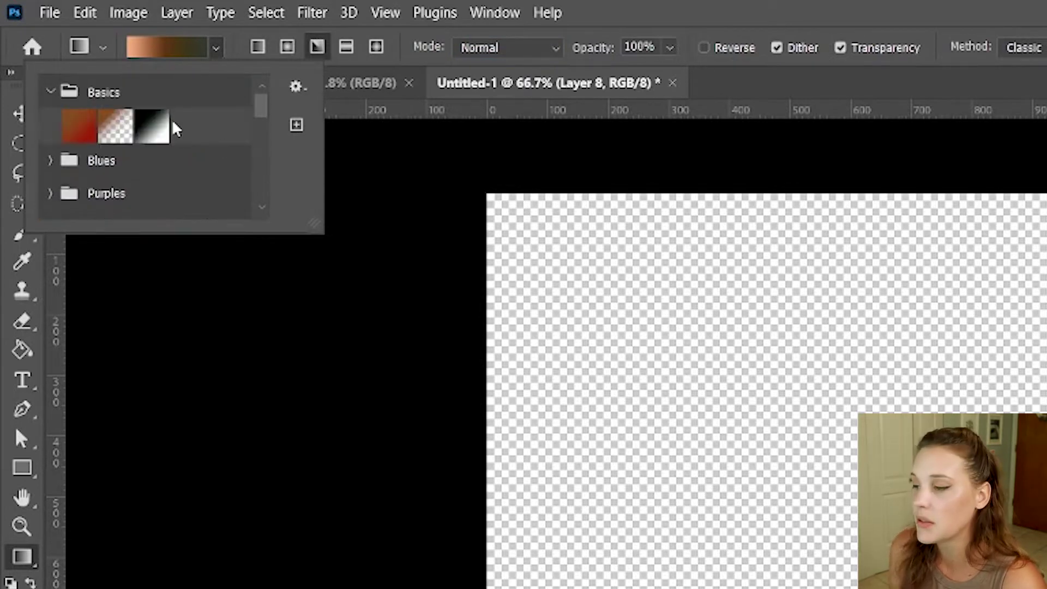
pyautogui.click(49, 92)
pyautogui.click(48, 122)
pyautogui.scroll(-5, 175, 153)
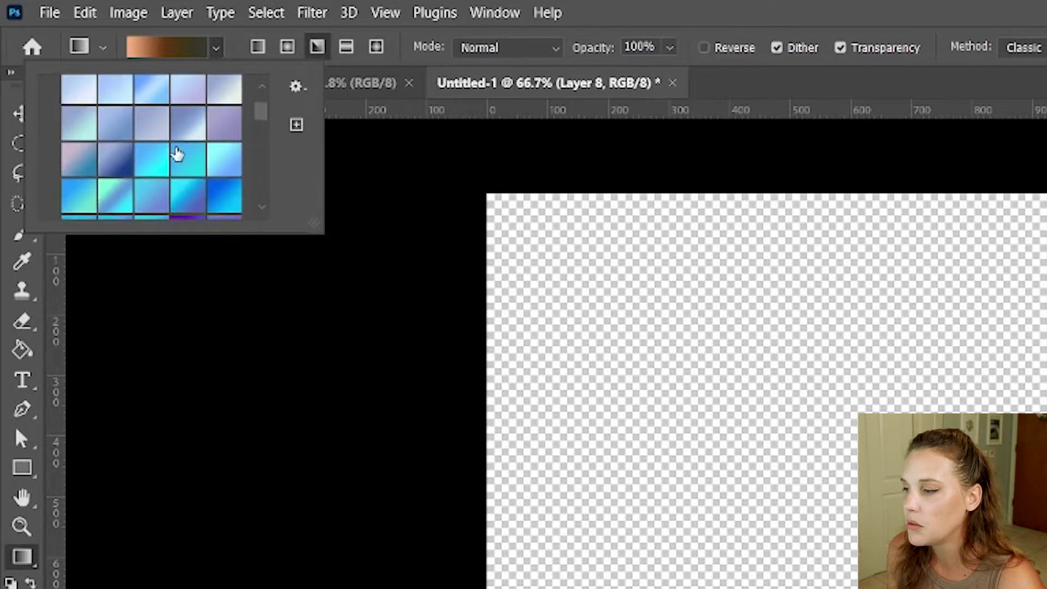
pyautogui.click(49, 174)
pyautogui.scroll(-5, 217, 178)
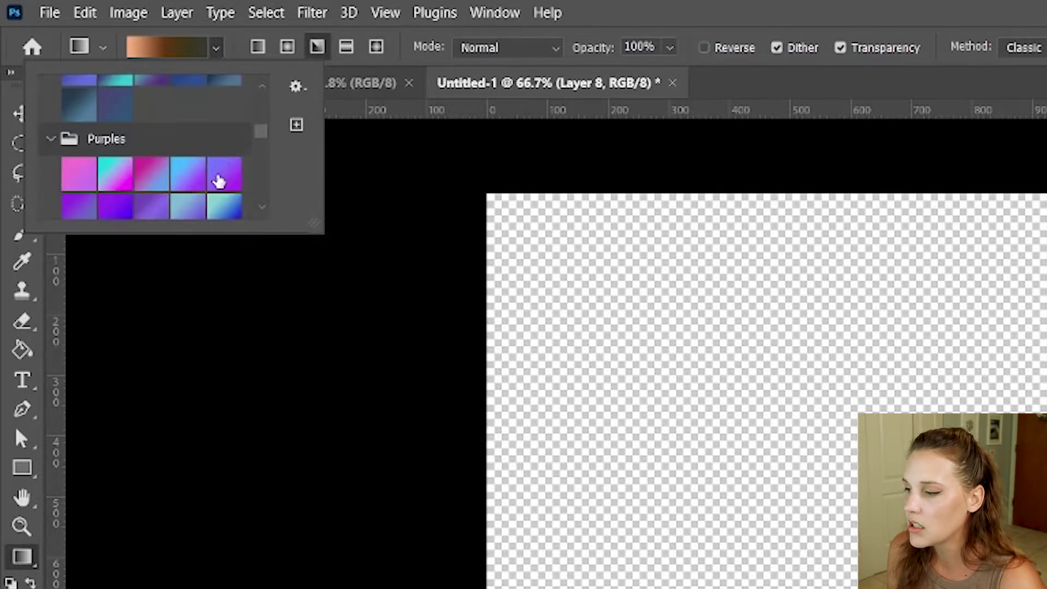
pyautogui.scroll(-3, 219, 182)
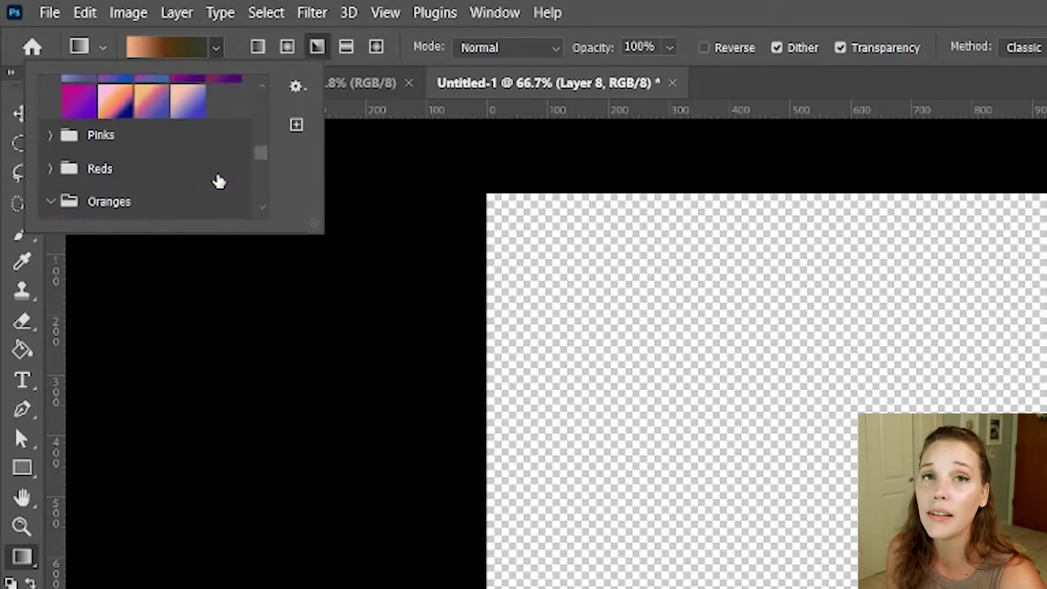
# Look through Pinks and Greens, then choose the third peach-to-dark Neutrals preset and show its options
pyautogui.click(81, 143)
pyautogui.scroll(-5, 178, 175)
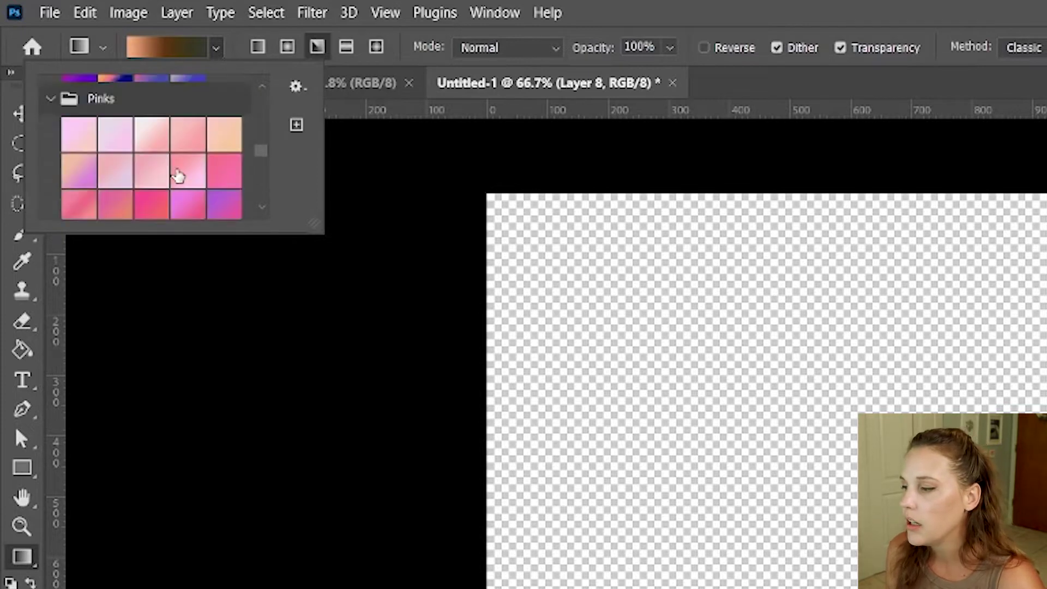
pyautogui.scroll(-6, 178, 175)
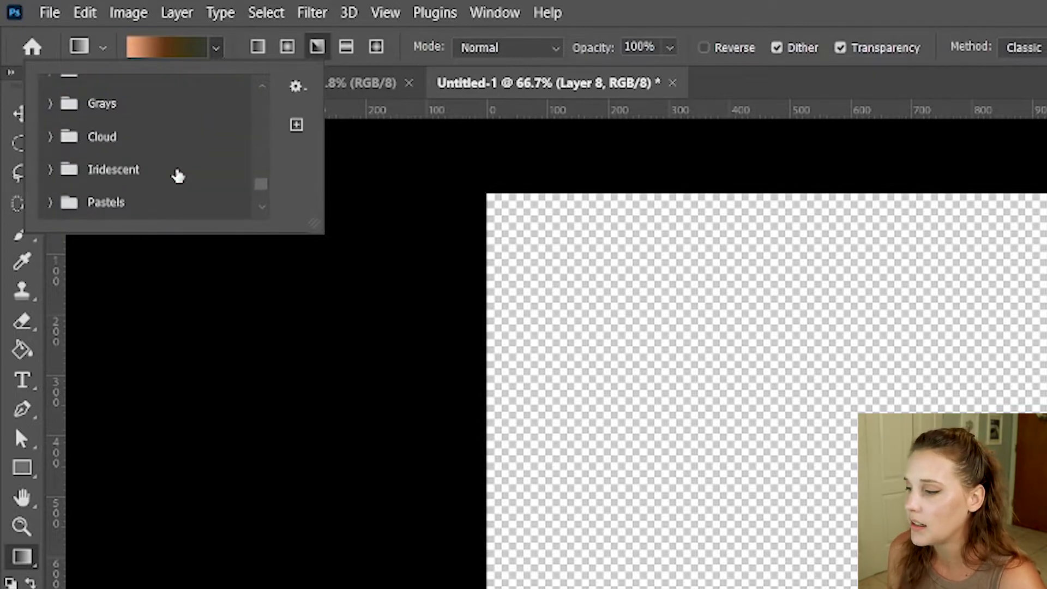
pyautogui.scroll(2, 140, 147)
pyautogui.click(51, 104)
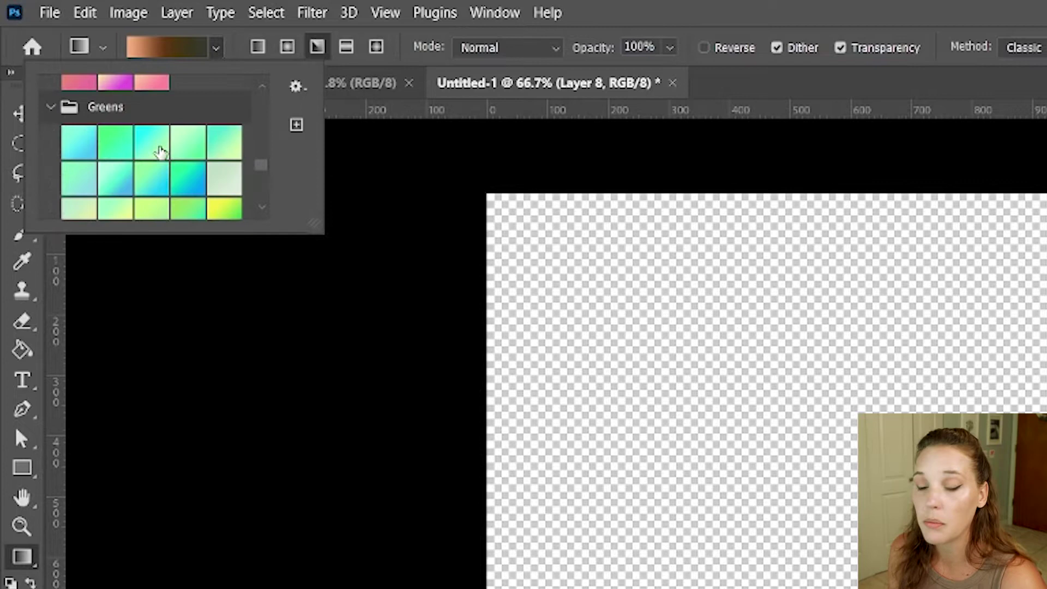
pyautogui.scroll(-8, 161, 152)
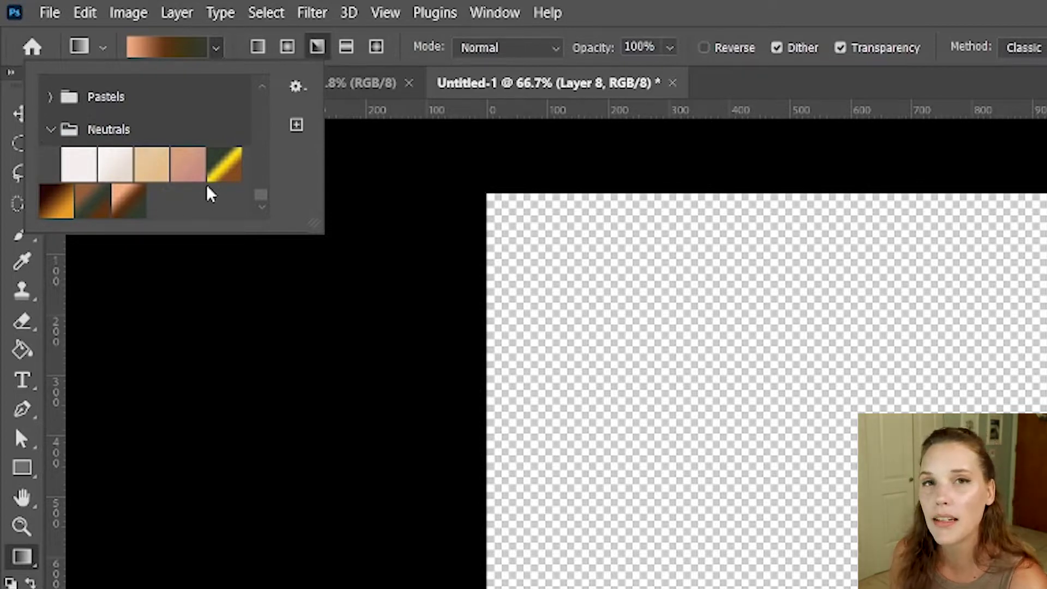
pyautogui.click(127, 205)
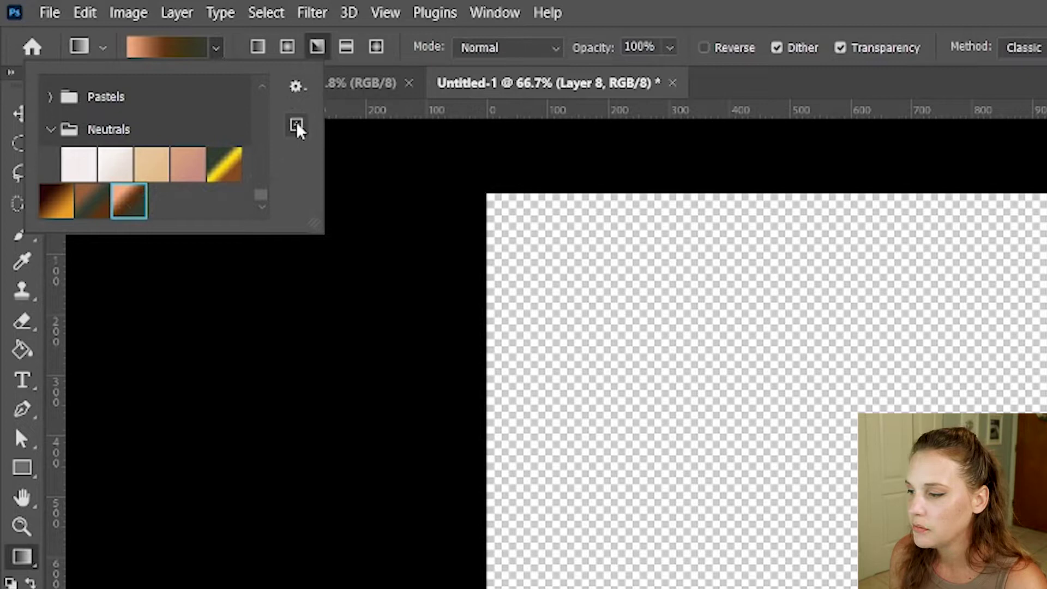
pyautogui.click(297, 90)
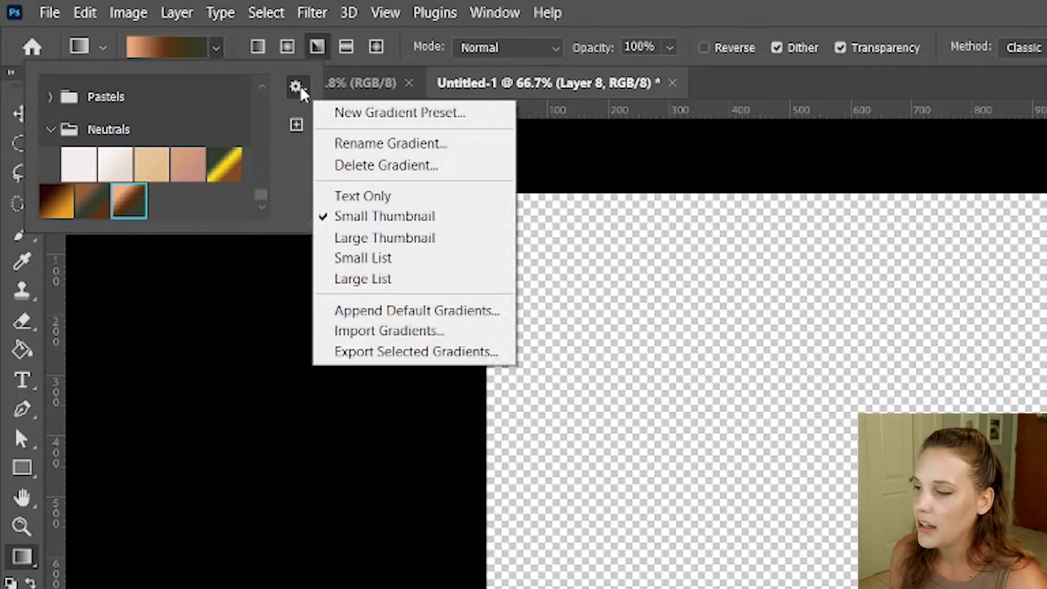
# Start a New Gradient Preset in the Gradient Editor with the Swatches panel shown beside it
pyautogui.click(381, 112)
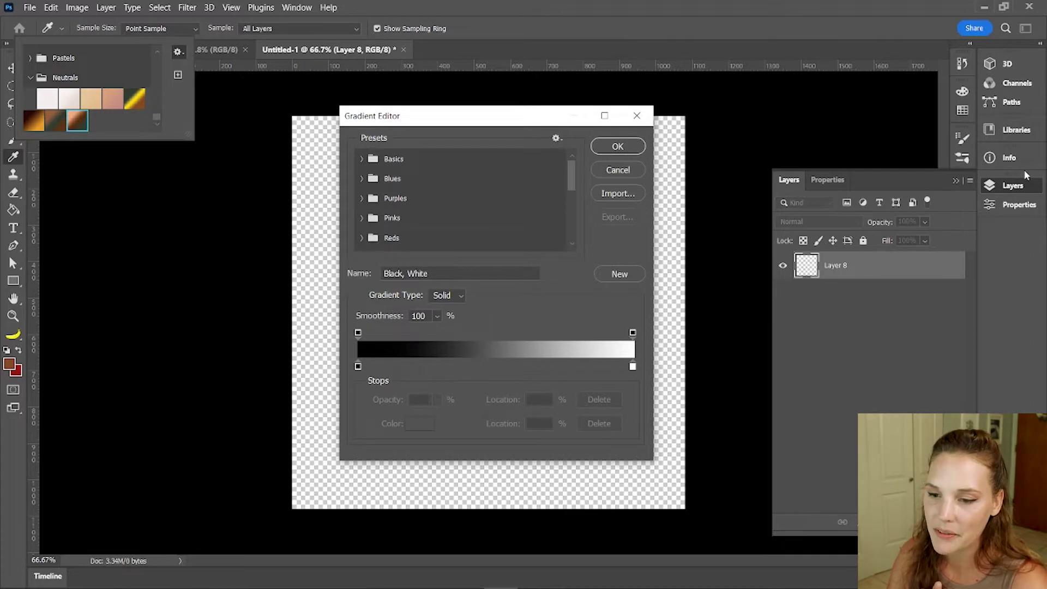
pyautogui.click(963, 116)
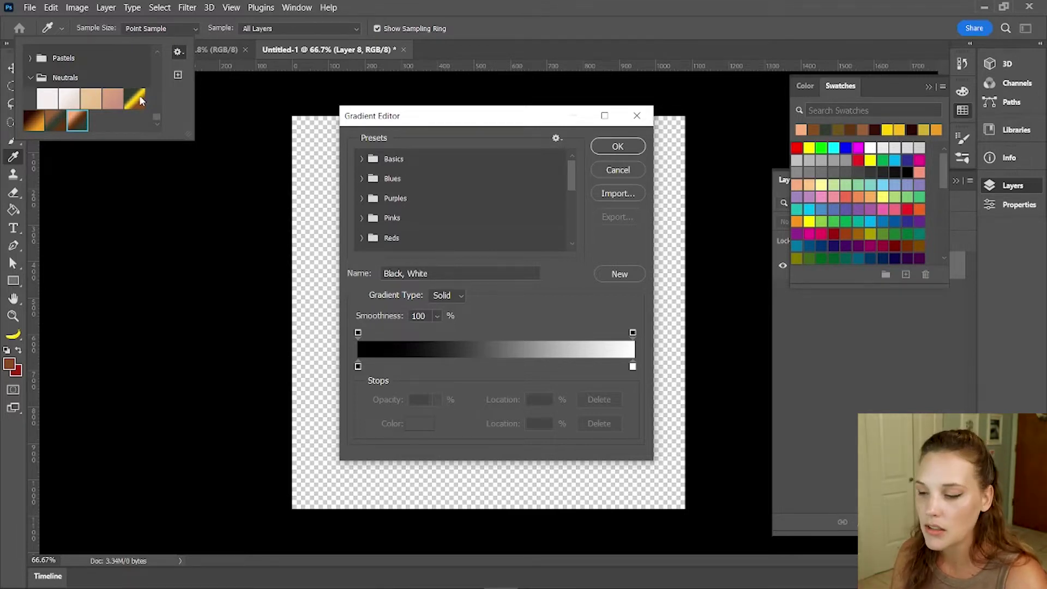
pyautogui.click(361, 178)
# Load the peach-to-dark-olive Neutrals gradient for editing, keeping the type Solid
pyautogui.scroll(-10, 429, 219)
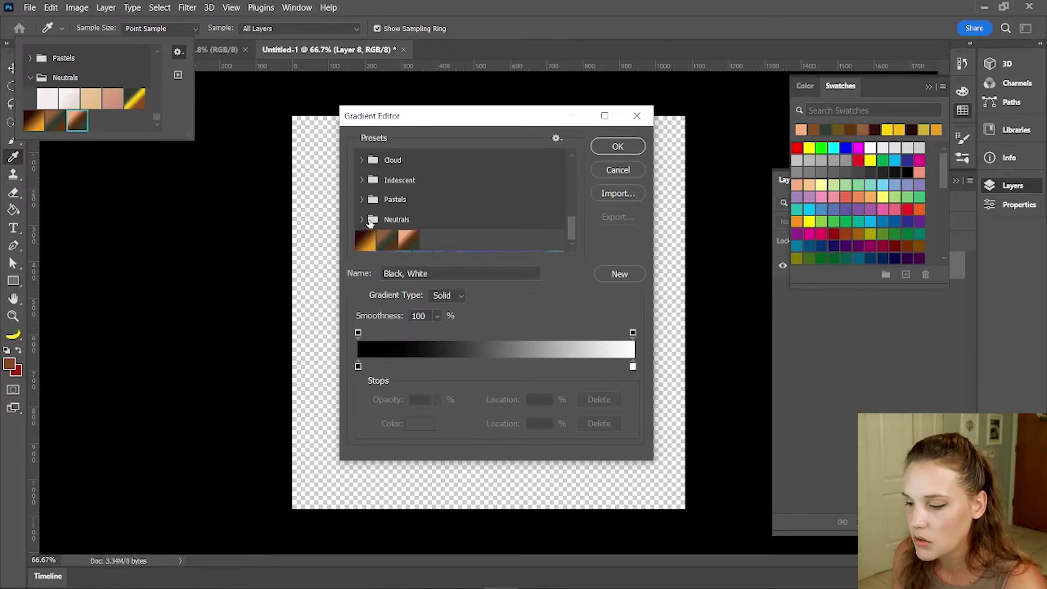
pyautogui.click(386, 240)
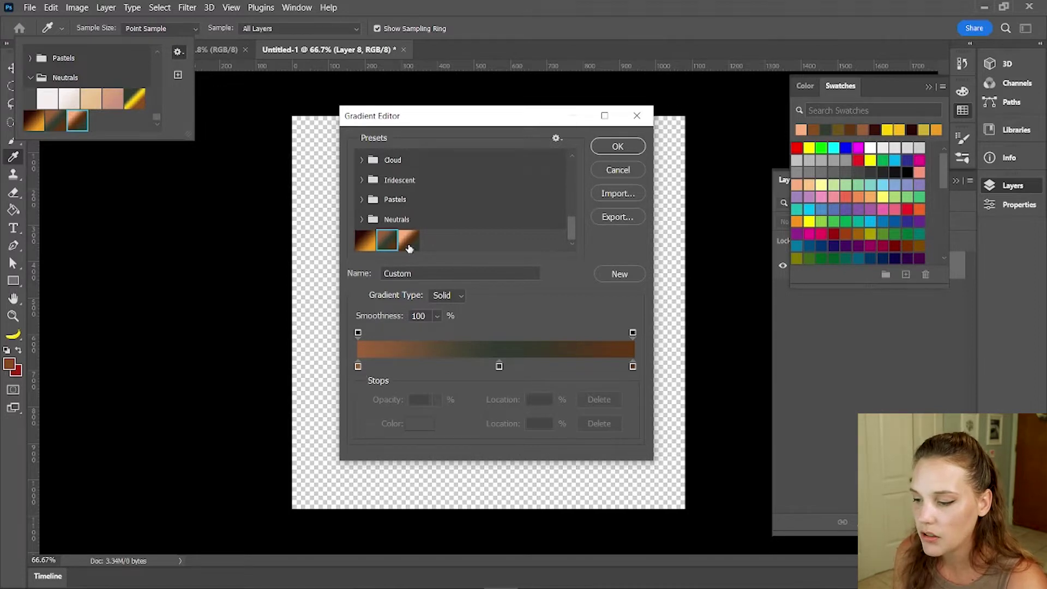
pyautogui.click(409, 240)
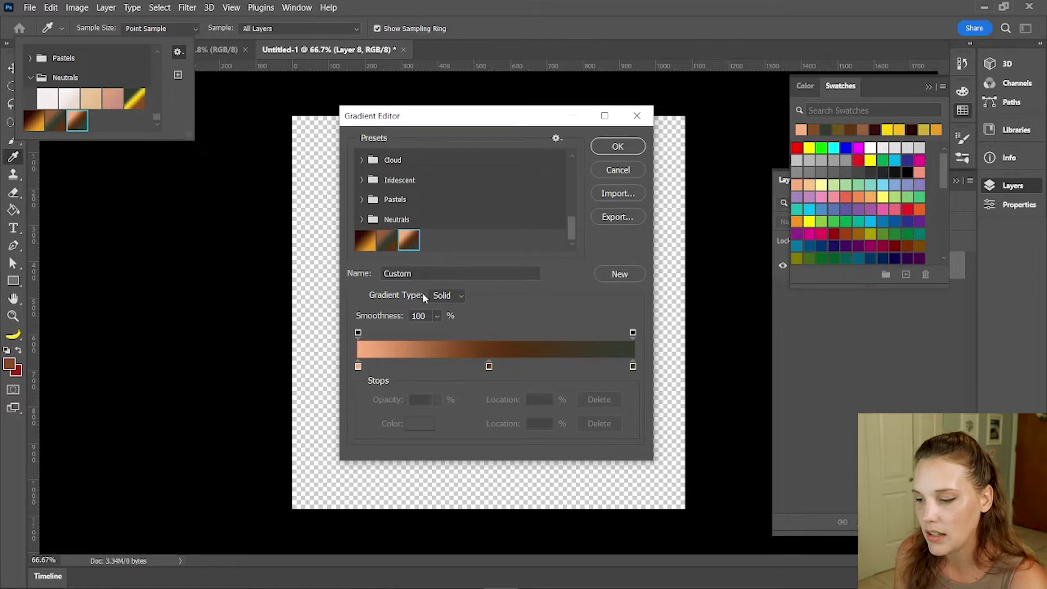
pyautogui.click(463, 296)
pyautogui.click(462, 297)
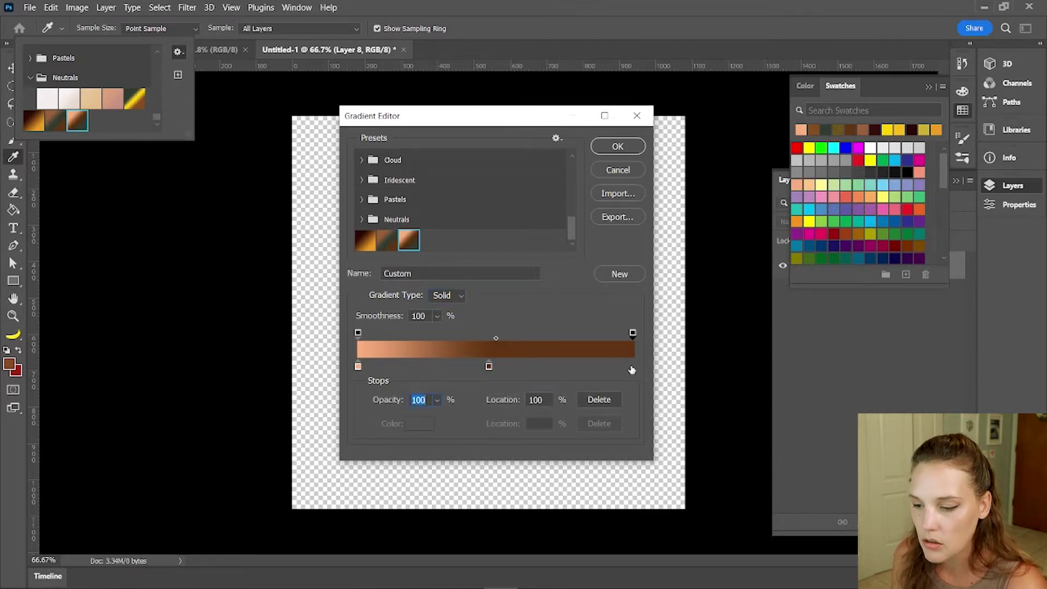
# Set the gradient stops to dark brown left, peach middle and yellow right
pyautogui.moveTo(633, 367); pyautogui.dragTo(630, 367)
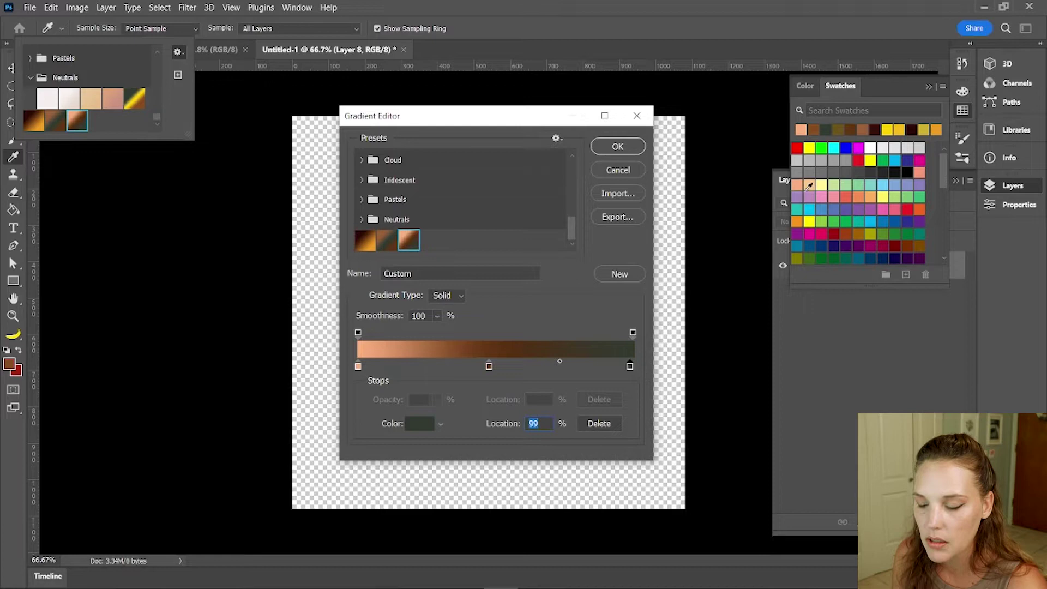
pyautogui.click(901, 130)
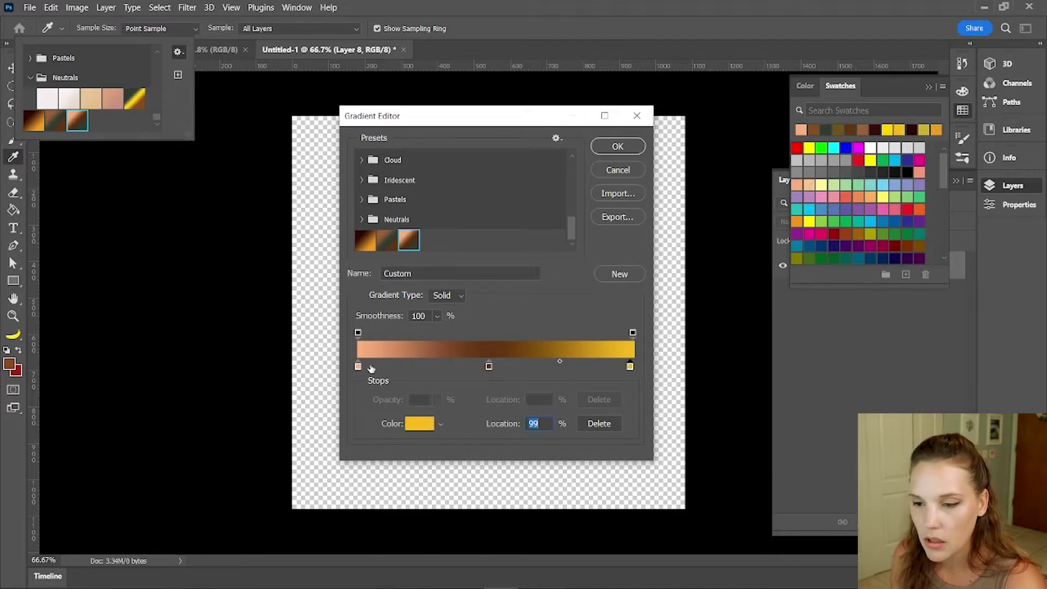
pyautogui.click(358, 366)
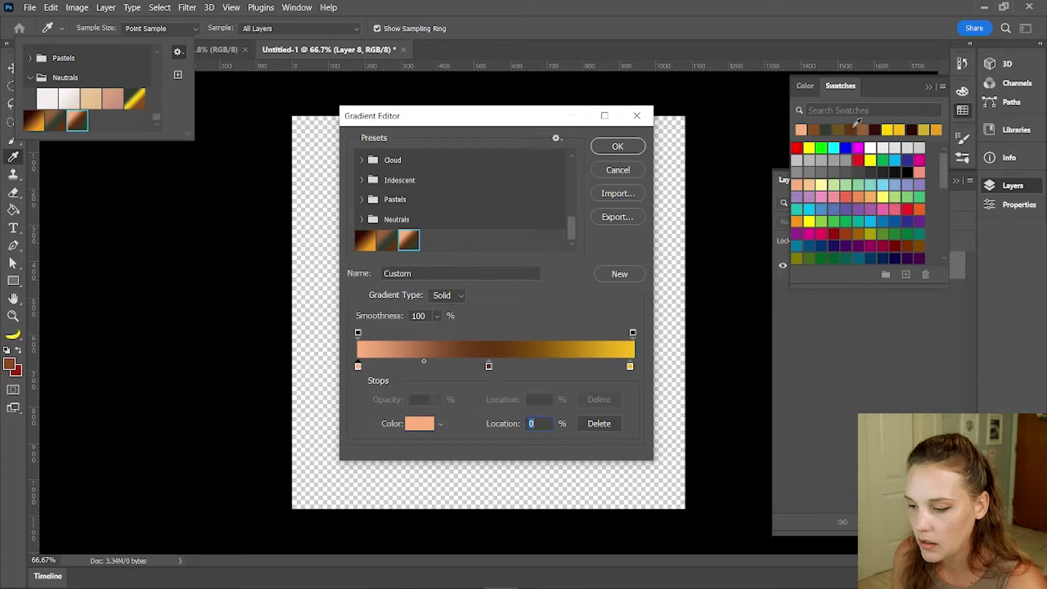
pyautogui.click(852, 129)
pyautogui.click(489, 366)
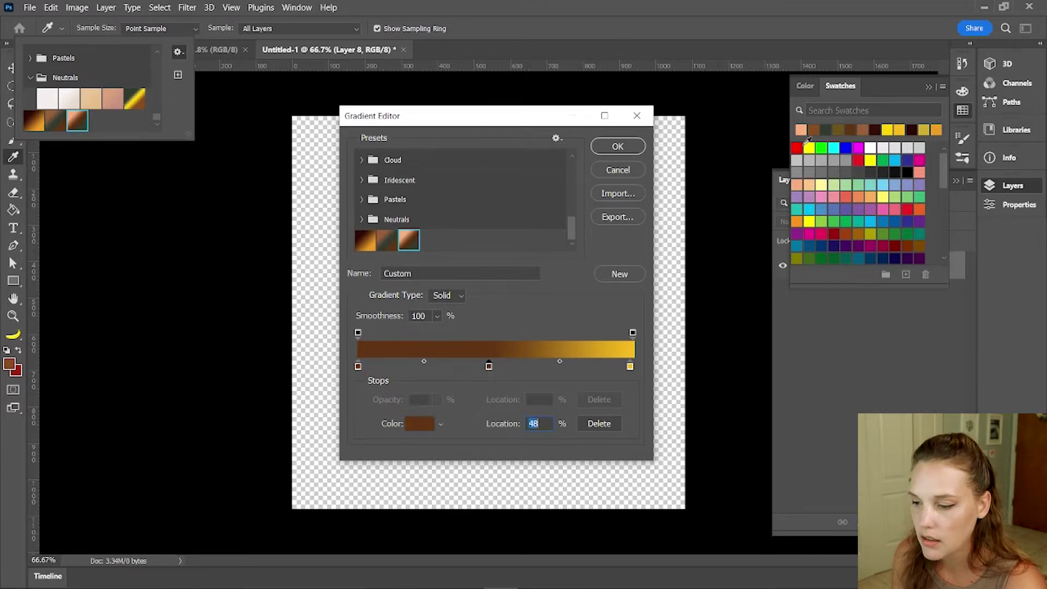
pyautogui.click(801, 130)
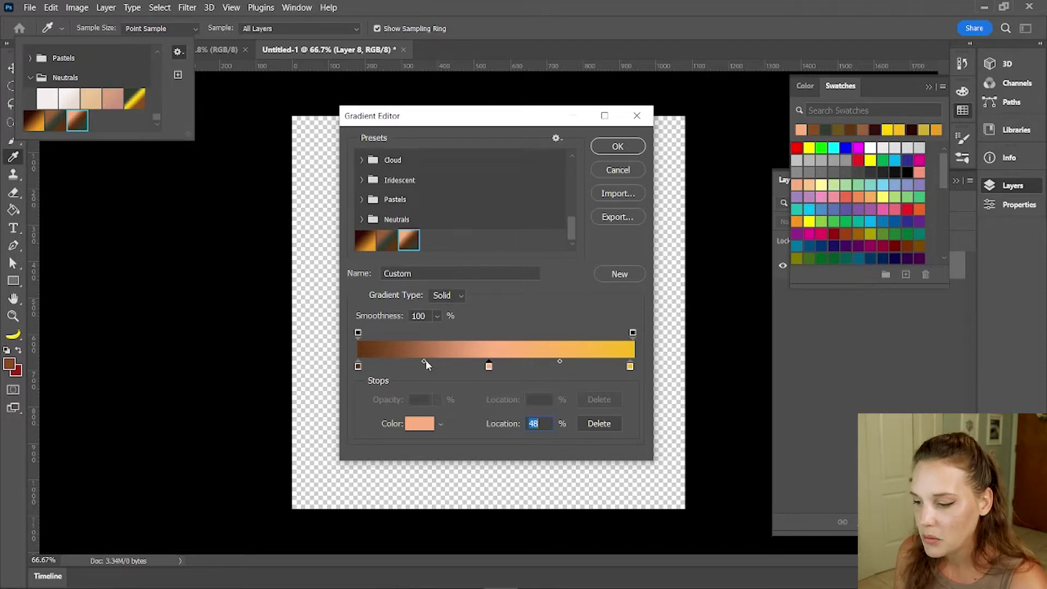
# Shift both blend midpoints toward the middle and save the gradient as a new Neutrals preset
pyautogui.moveTo(426, 363); pyautogui.dragTo(437, 363)
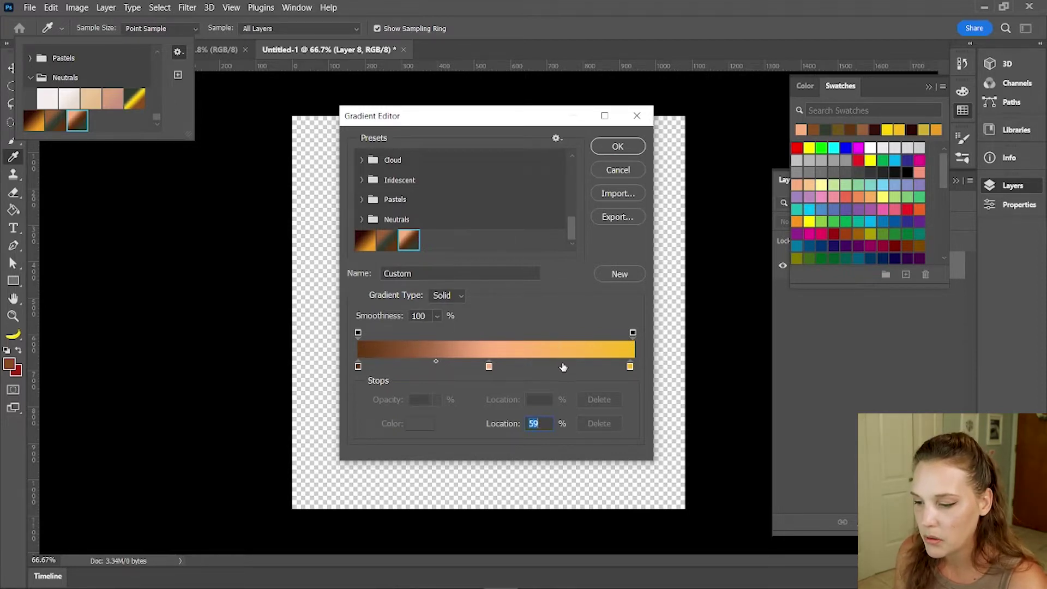
pyautogui.click(630, 366)
pyautogui.click(560, 362)
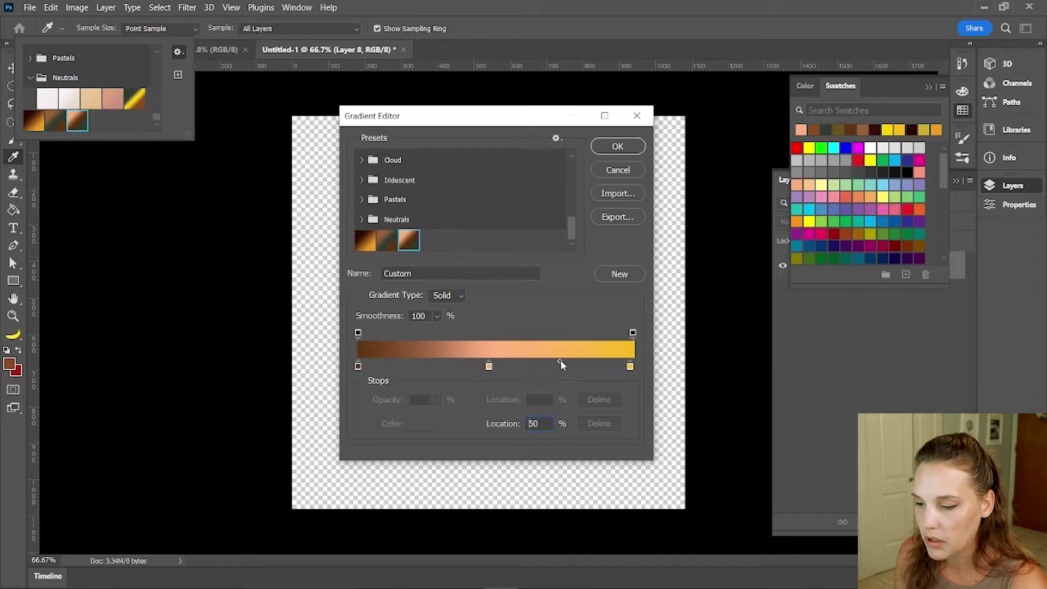
pyautogui.moveTo(561, 362); pyautogui.dragTo(537, 363)
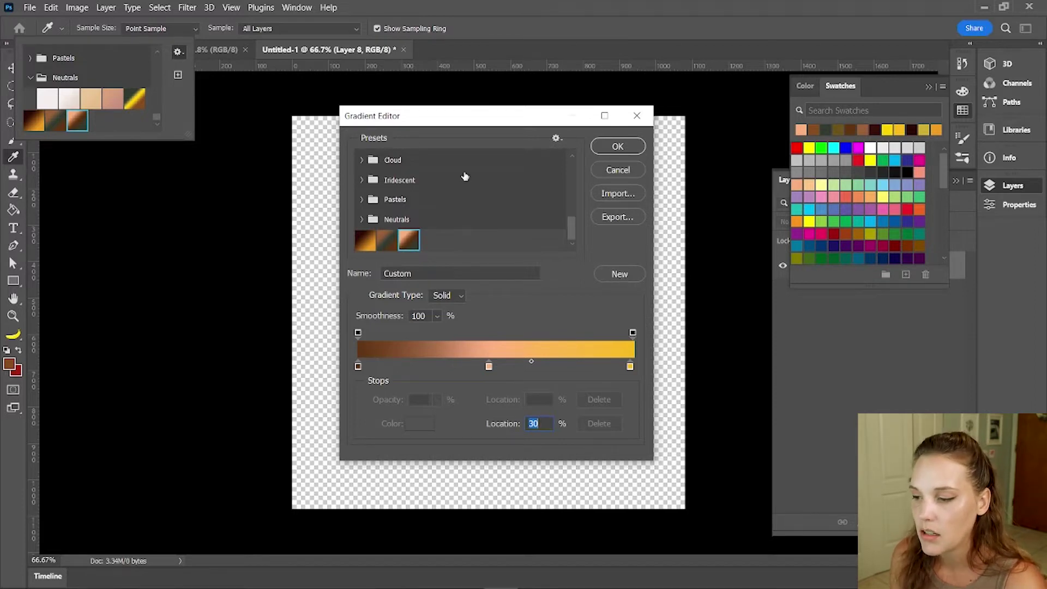
pyautogui.click(407, 219)
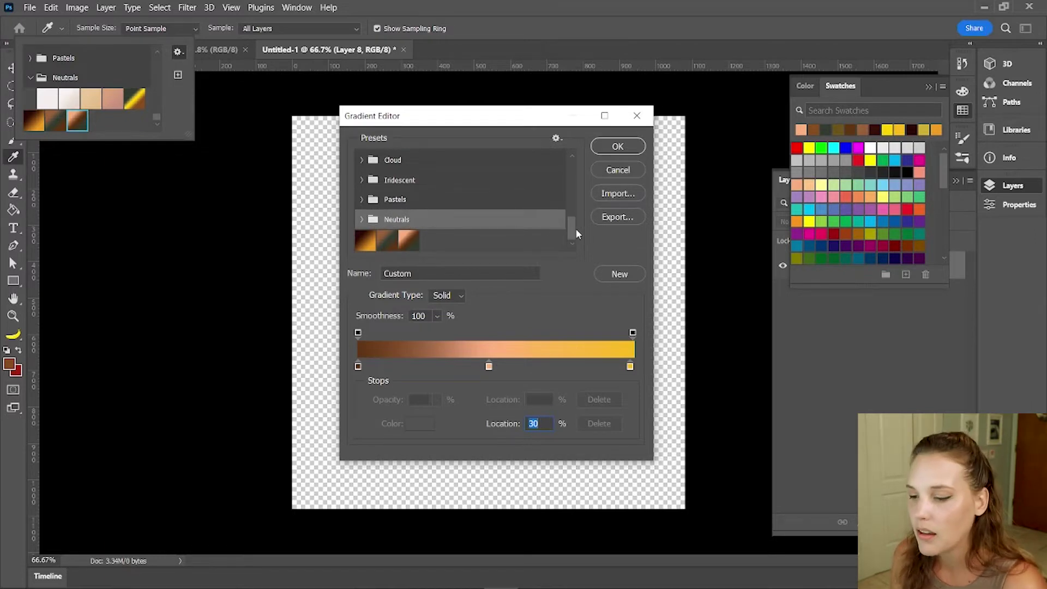
pyautogui.click(619, 274)
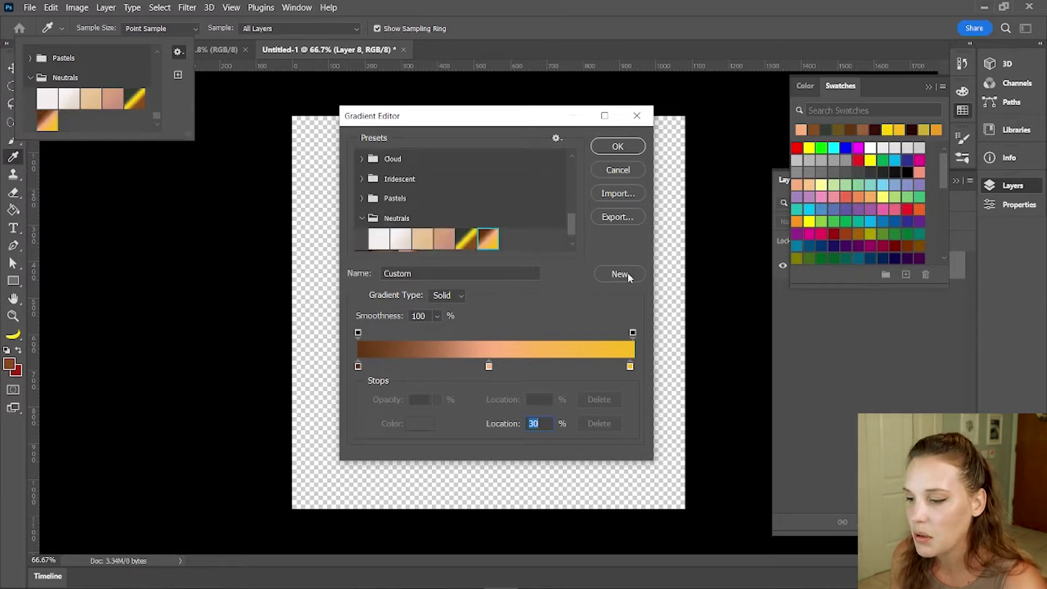
pyautogui.scroll(-1, 509, 240)
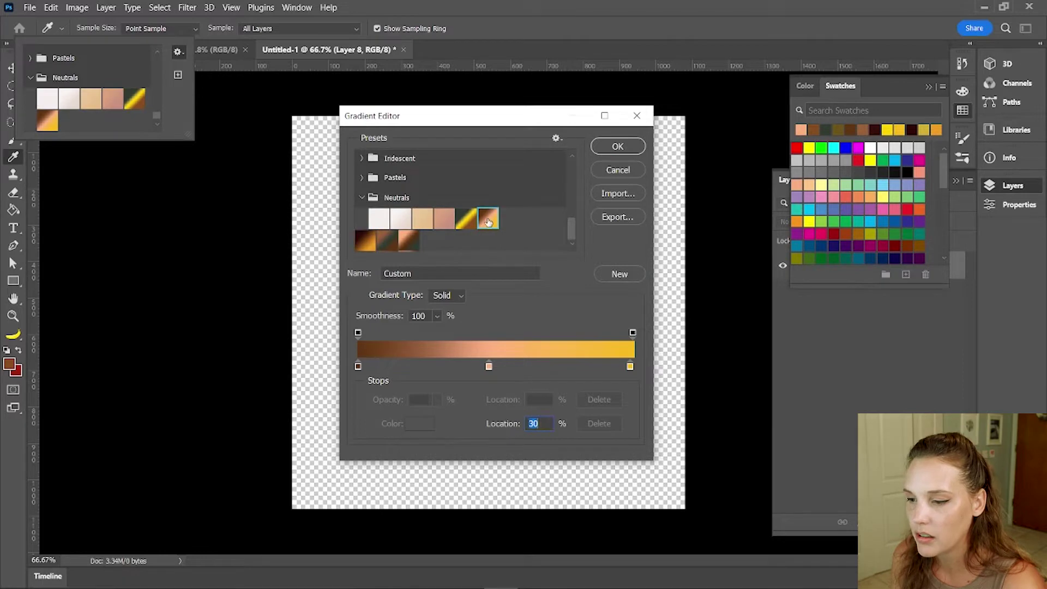
# Confirm the Gradient Editor with OK, keeping the new brown-peach-golden gradient
pyautogui.click(611, 146)
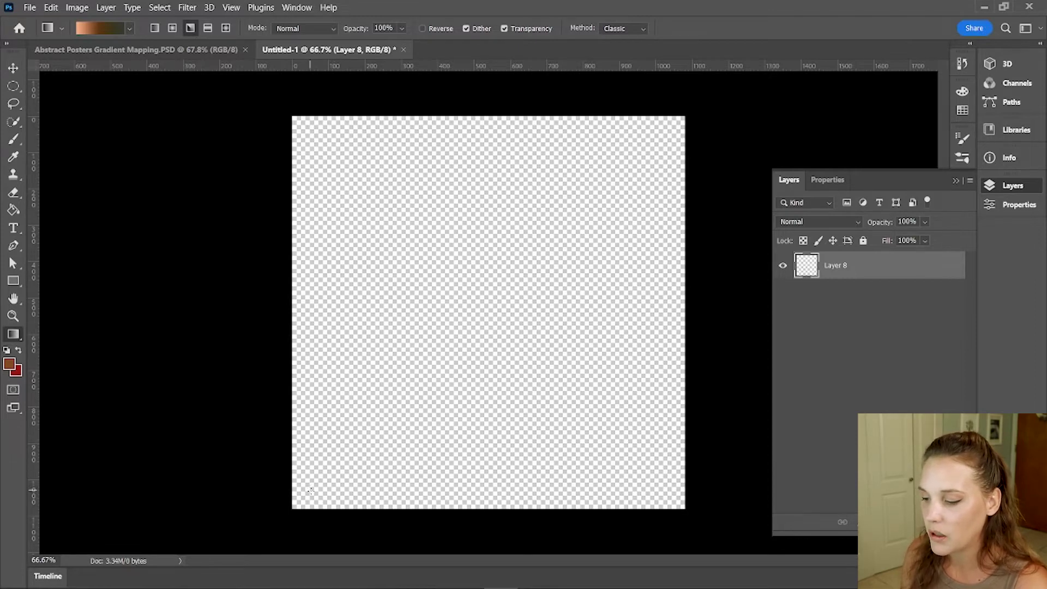
# Fill Layer 8 with a diagonal angle gradient from the lower-left corner toward the upper right
pyautogui.moveTo(309, 491); pyautogui.dragTo(728, 81)
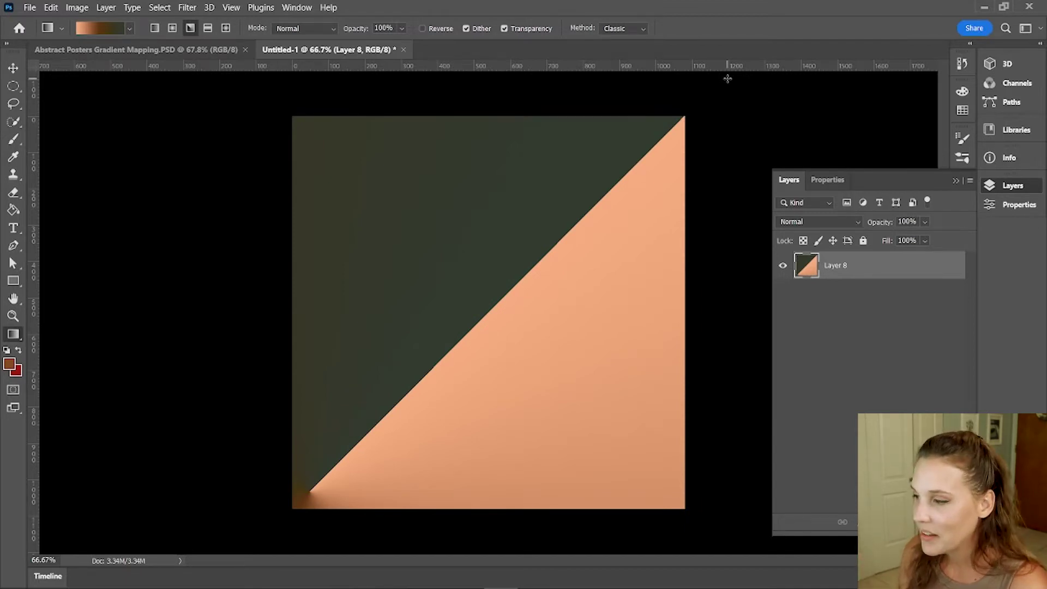
pyautogui.press('v')
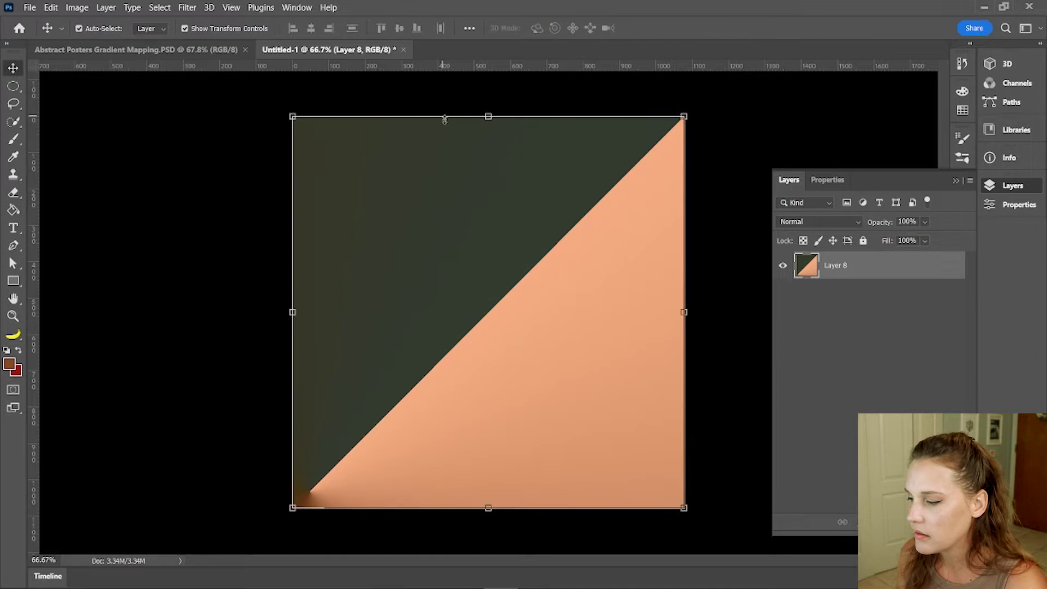
pyautogui.press('g')
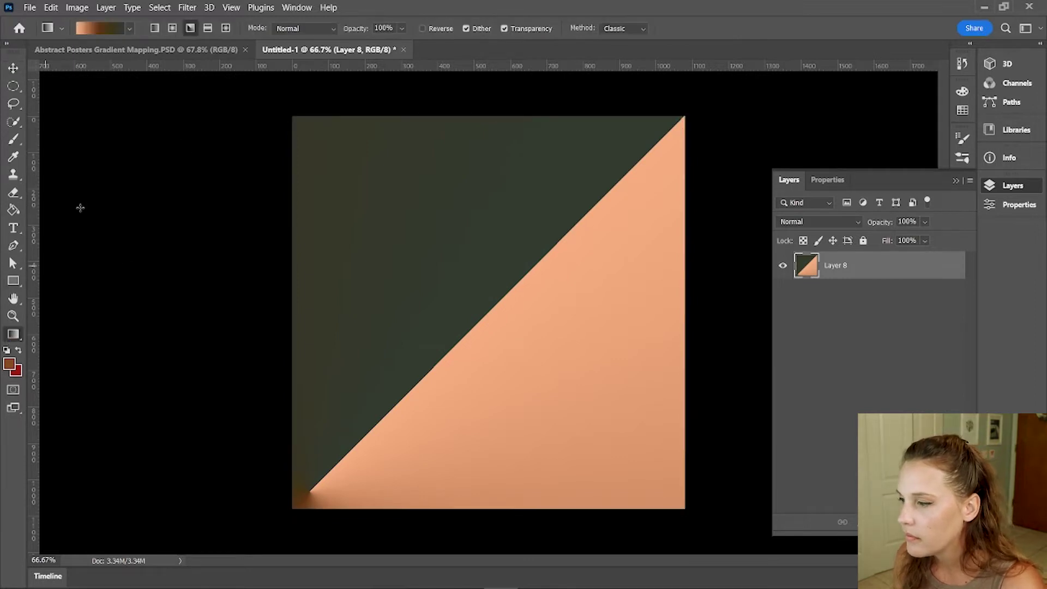
pyautogui.click(130, 27)
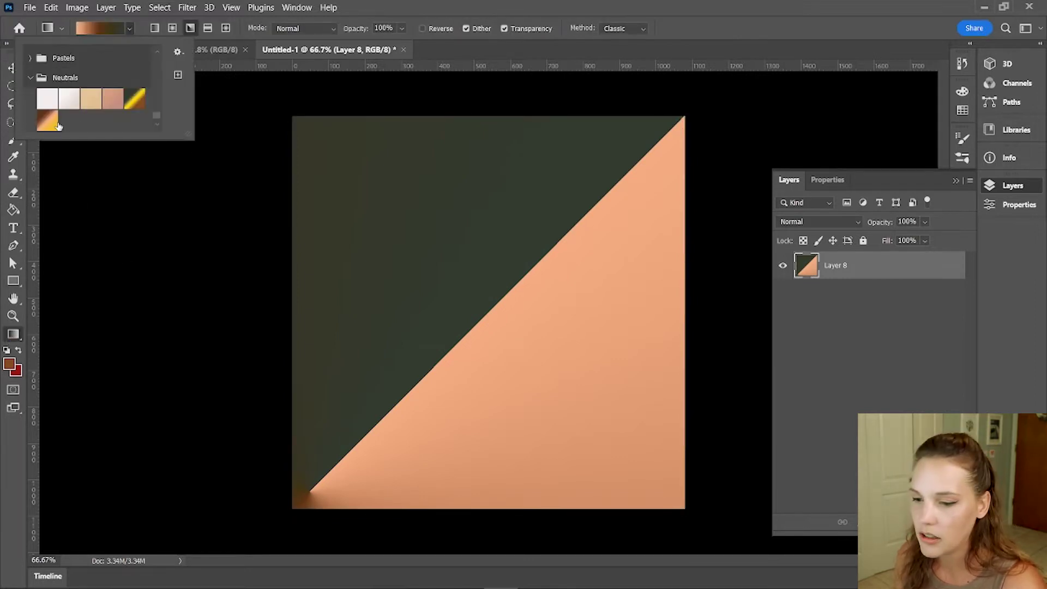
pyautogui.click(168, 182)
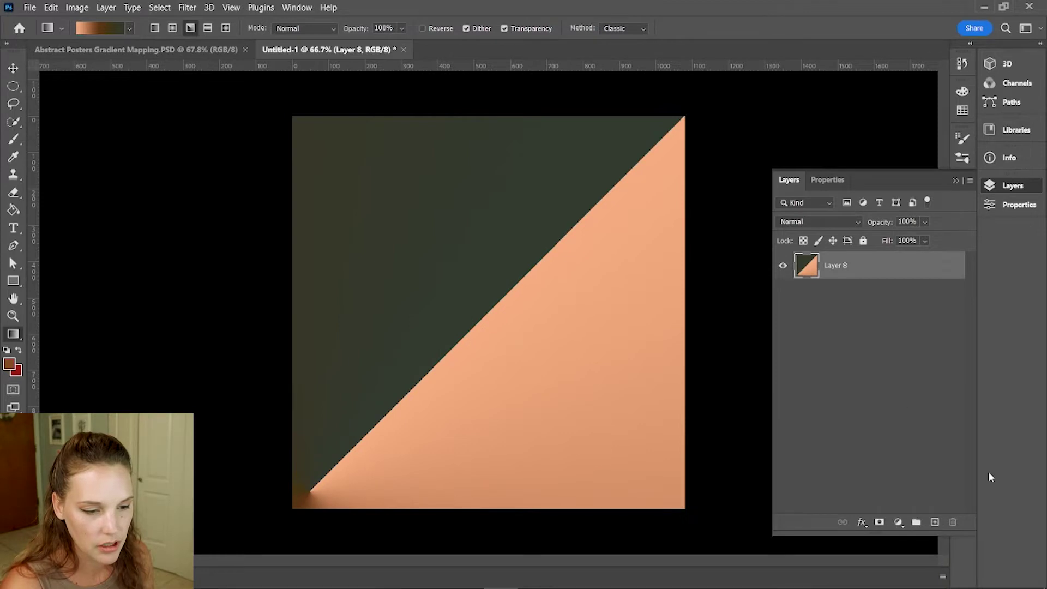
# Add Layer 9, hide Layer 8 and choose the orange-to-yellow Neutrals gradient preset
pyautogui.click(935, 522)
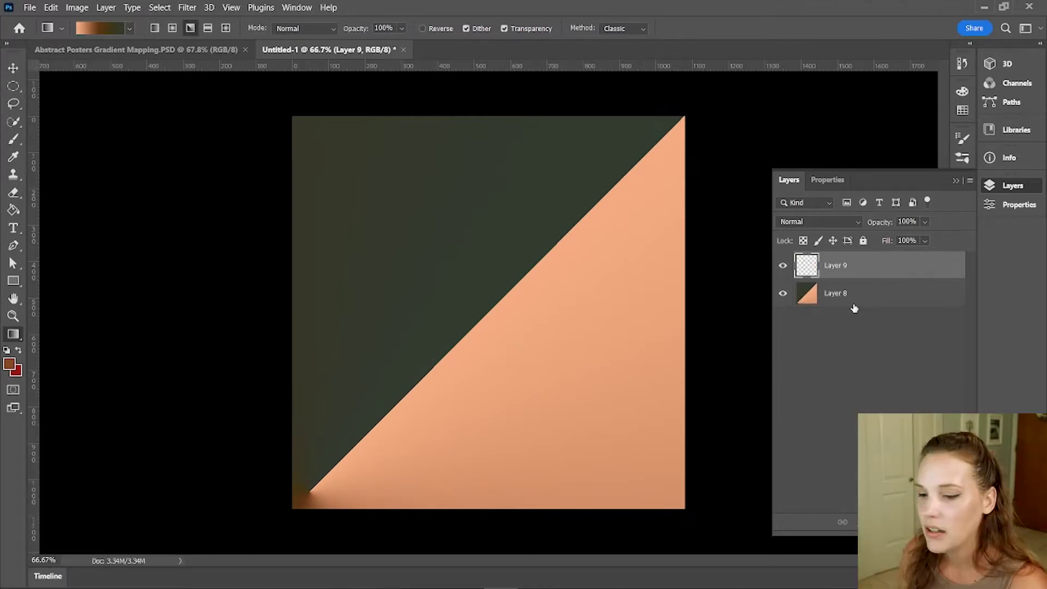
pyautogui.click(783, 293)
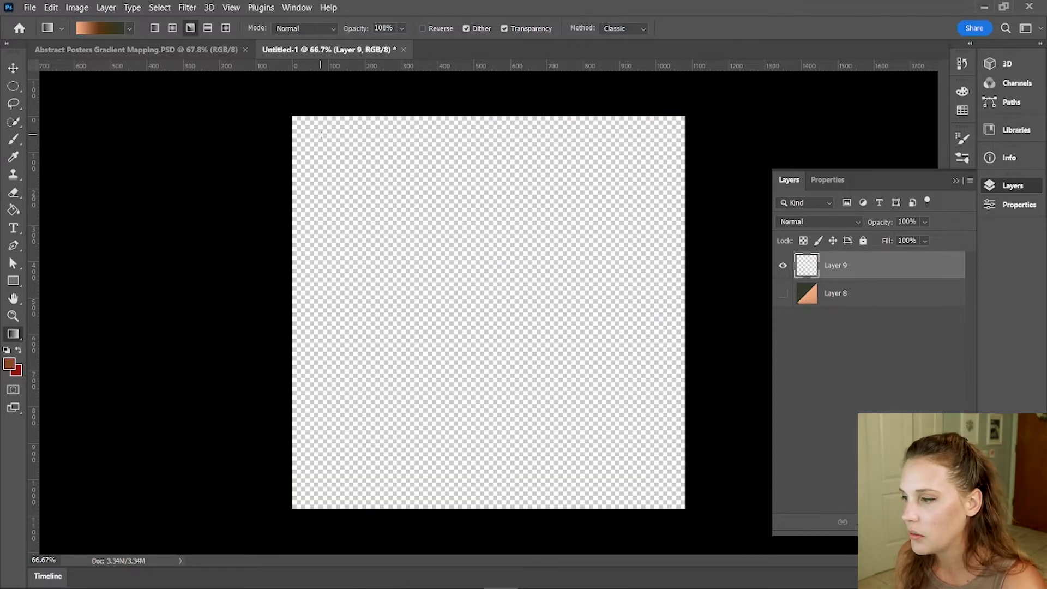
pyautogui.click(129, 29)
pyautogui.click(47, 120)
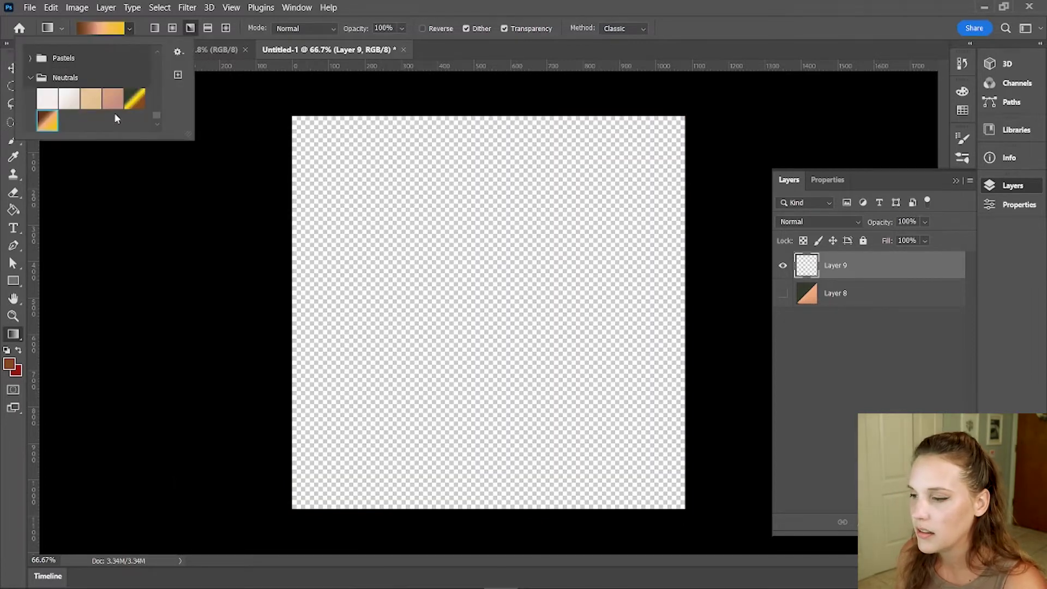
pyautogui.click(127, 27)
# Fill Layer 9 with a diagonal gradient dragged from top-left to bottom-right
pyautogui.click(129, 28)
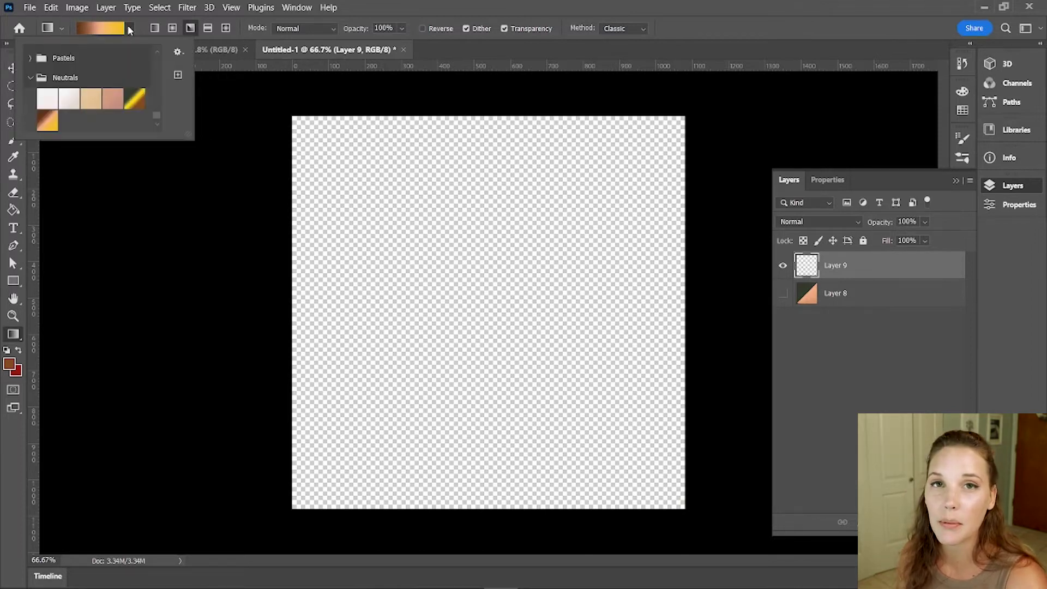
pyautogui.press('Escape')
pyautogui.moveTo(302, 125); pyautogui.dragTo(685, 548)
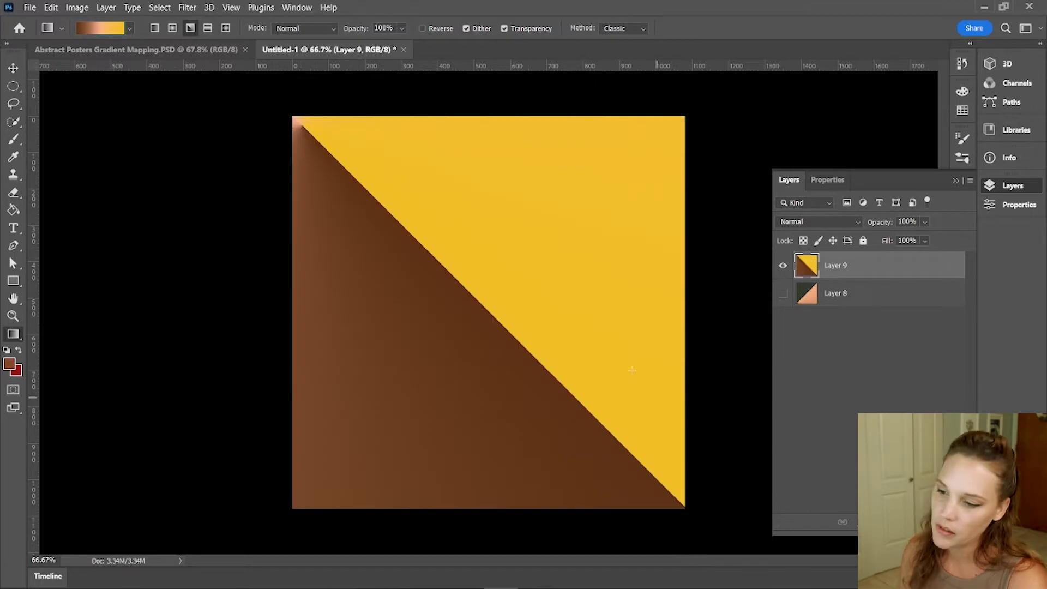
pyautogui.press('v')
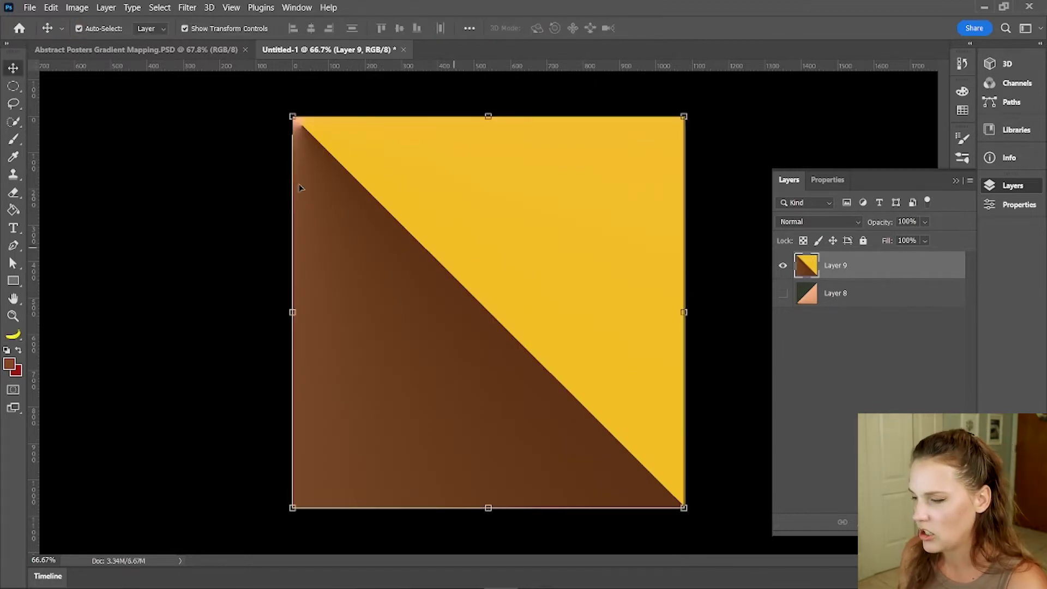
pyautogui.press('g')
pyautogui.click(129, 28)
# Save a new Neutrals preset with a peach left stop and dark brown middle stop
pyautogui.click(178, 52)
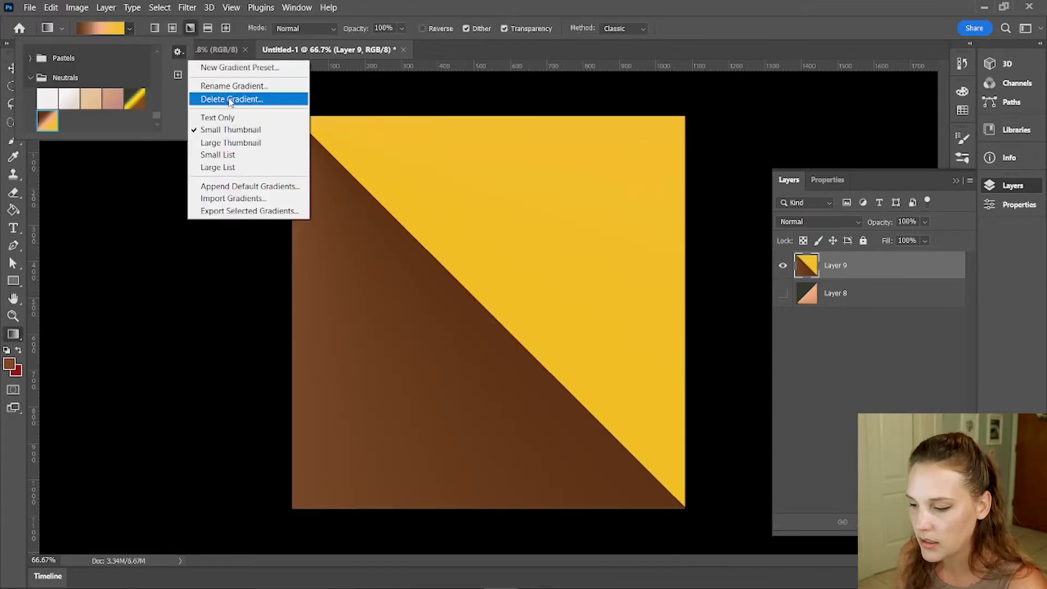
pyautogui.click(221, 66)
pyautogui.click(487, 242)
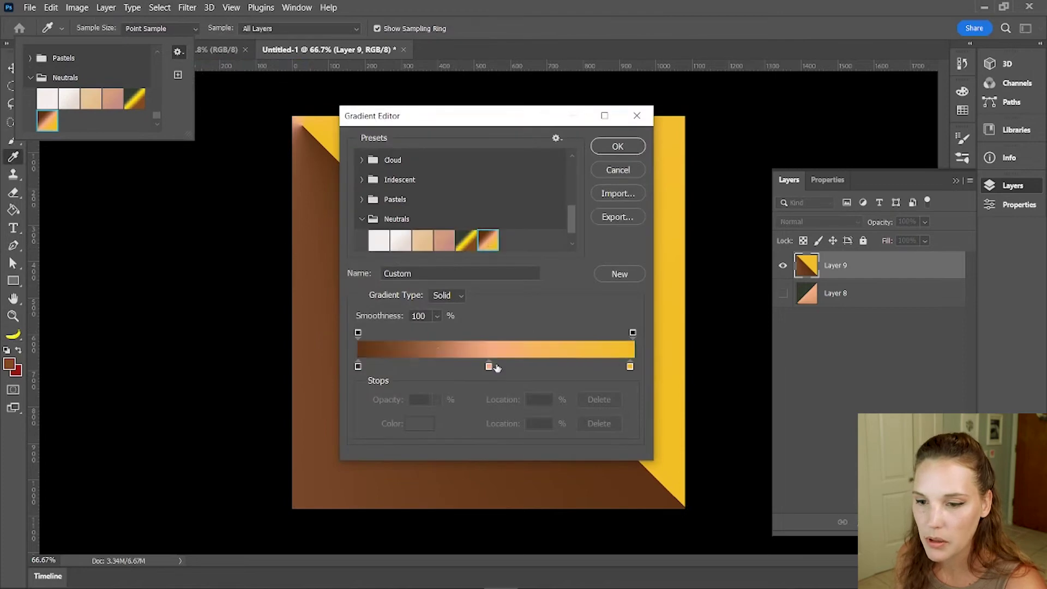
pyautogui.click(358, 366)
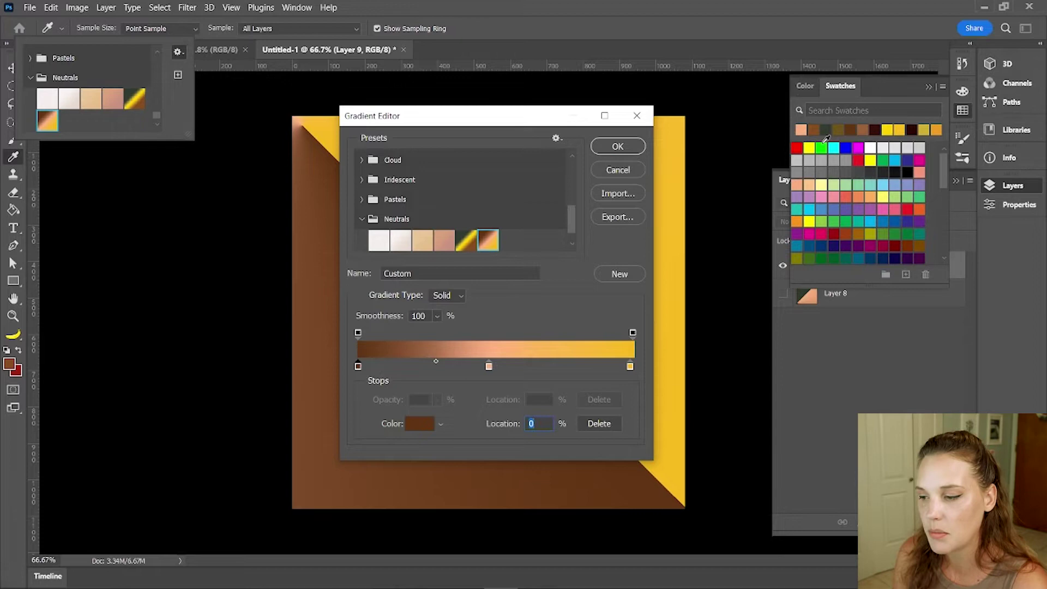
pyautogui.click(800, 129)
pyautogui.click(488, 366)
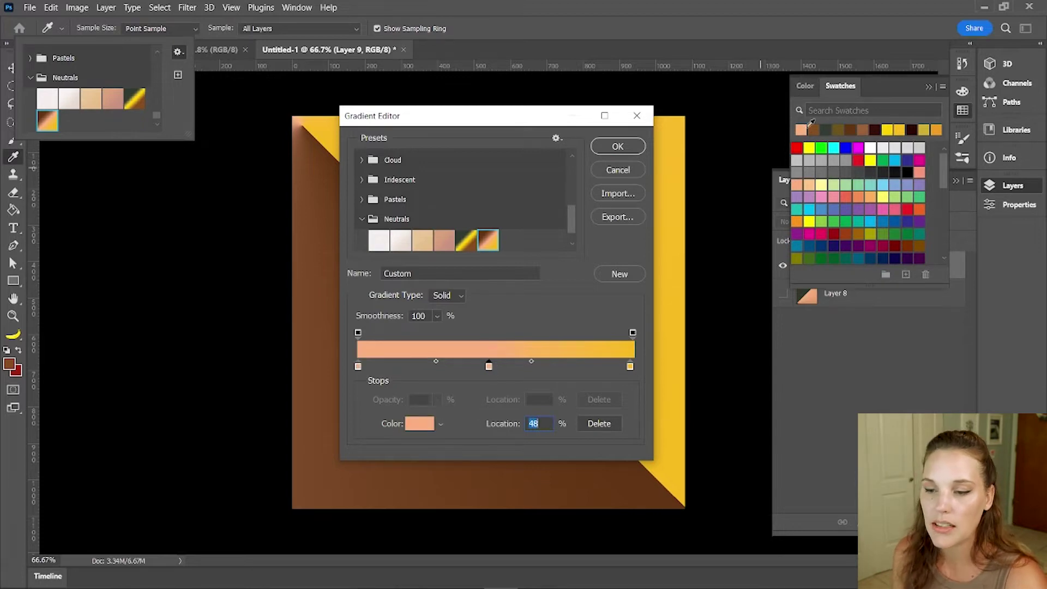
pyautogui.click(814, 129)
pyautogui.click(858, 127)
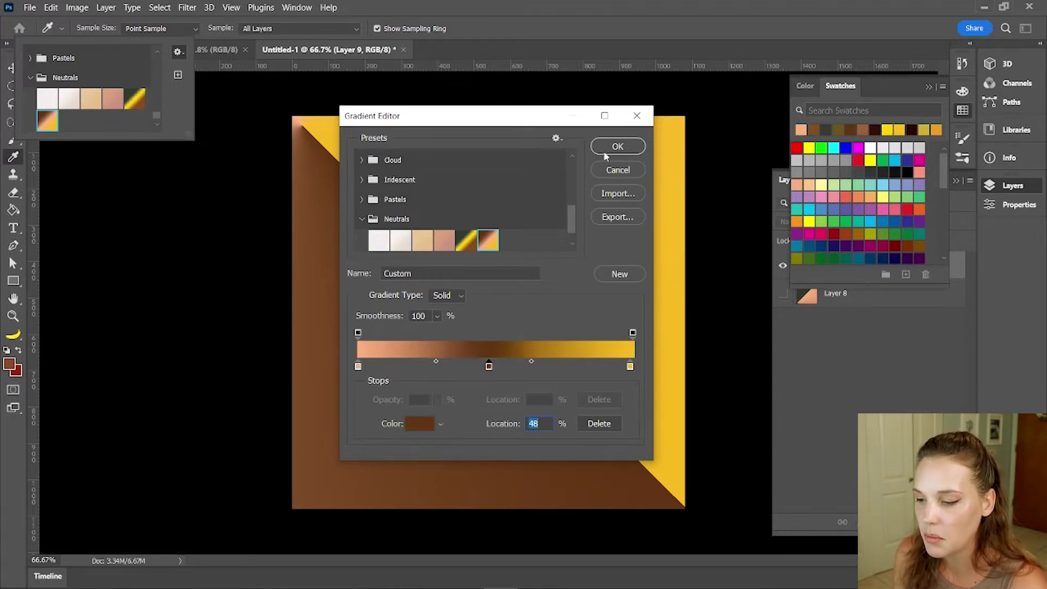
pyautogui.click(619, 275)
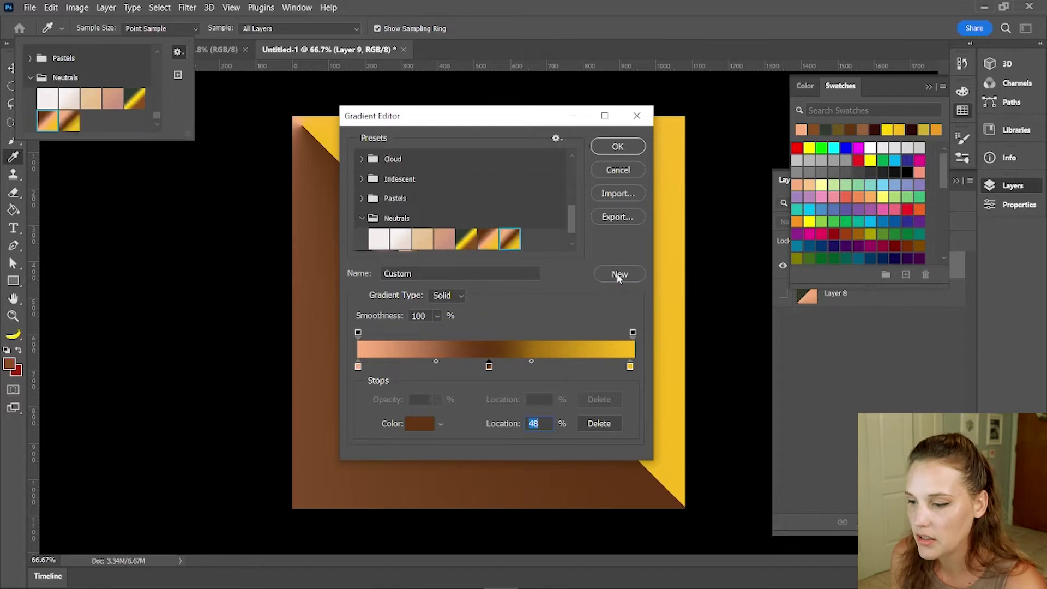
pyautogui.click(619, 147)
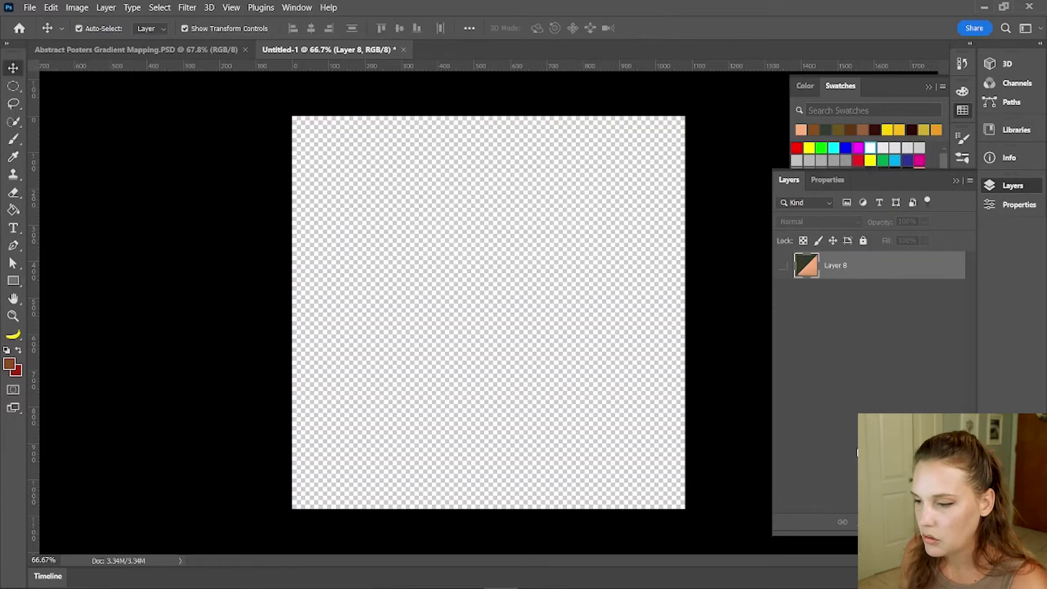
# Make Layer 8 visible, leave Layer 9 hidden after comparing, and add empty Layer 10 (Ctrl+Shift+Alt+N)
pyautogui.hotkey('ctrl', 'shift', 'alt', 'n')
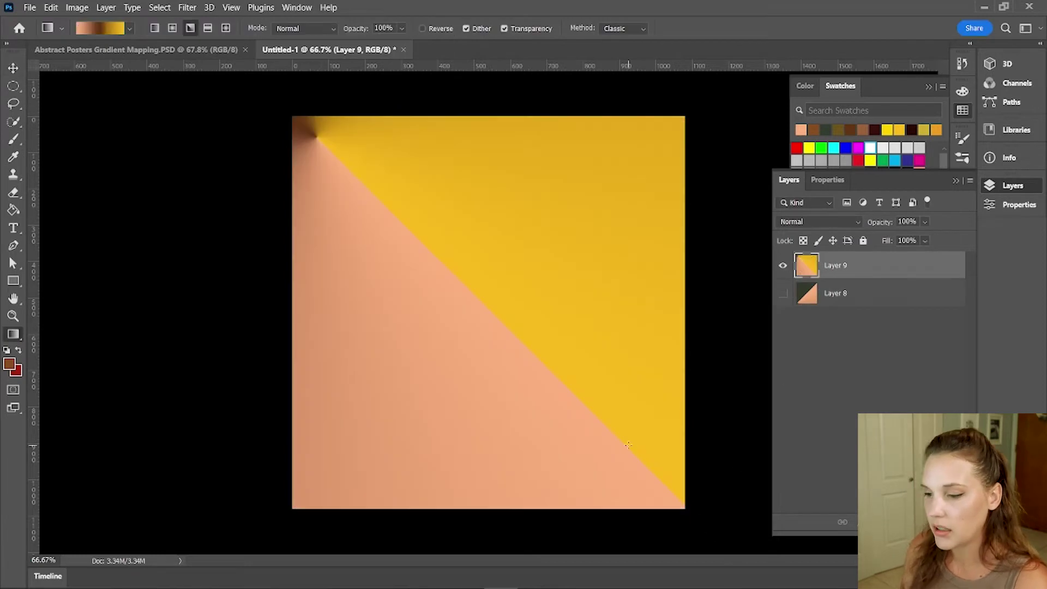
pyautogui.press('v')
pyautogui.click(783, 293)
pyautogui.click(782, 265)
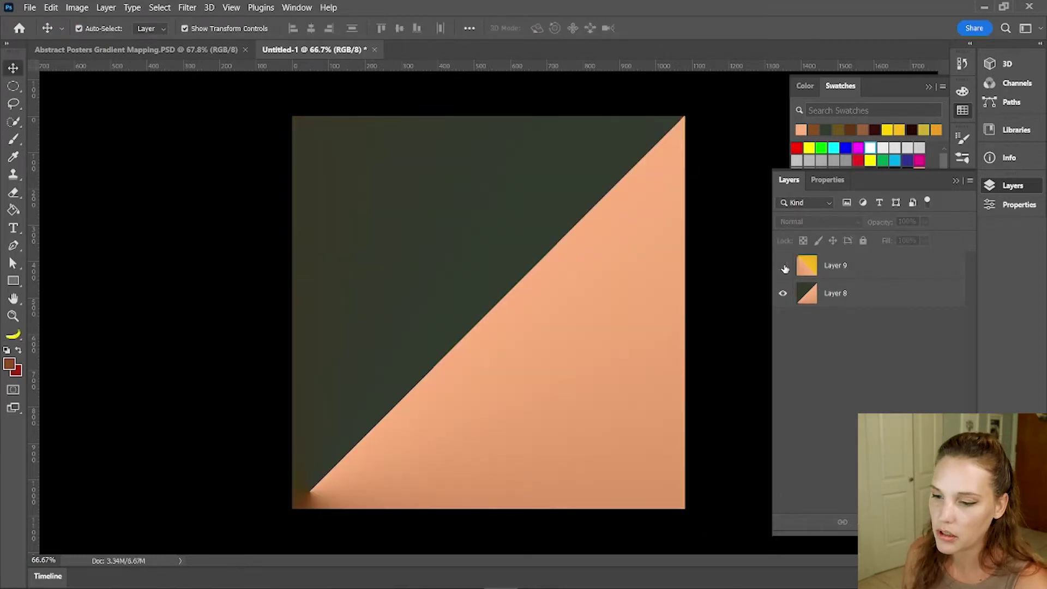
pyautogui.click(783, 266)
pyautogui.click(783, 266)
pyautogui.click(783, 267)
pyautogui.click(783, 267)
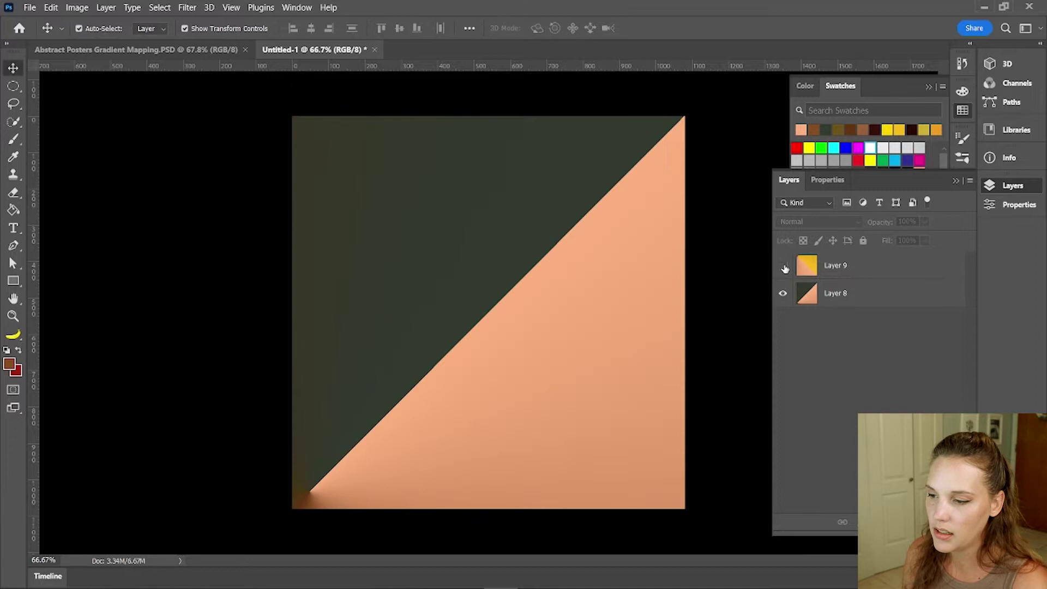
pyautogui.click(784, 266)
pyautogui.click(784, 267)
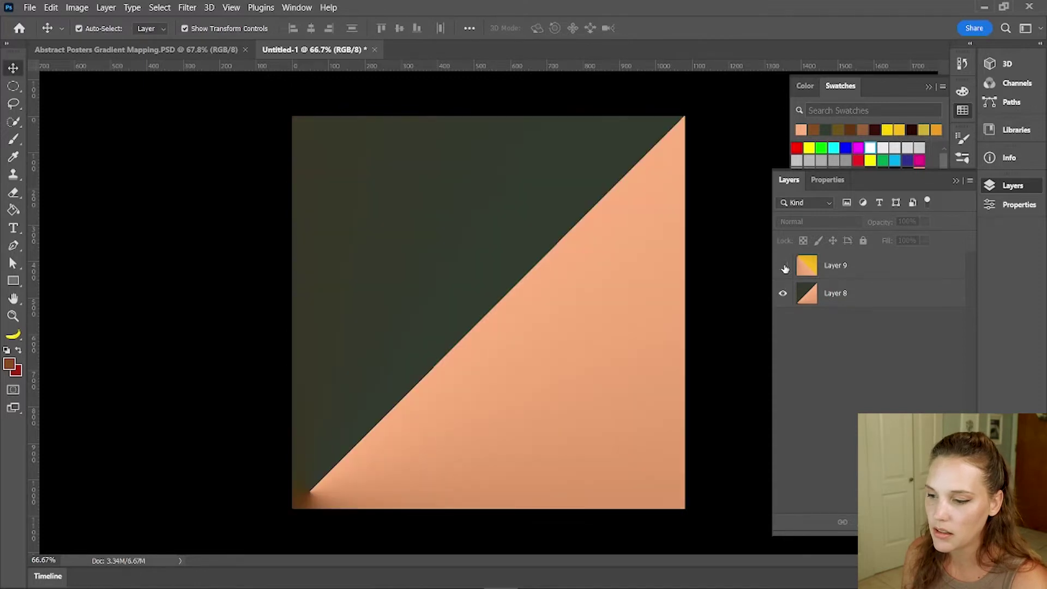
pyautogui.hotkey('ctrl', 'shift', 'alt', 'n')
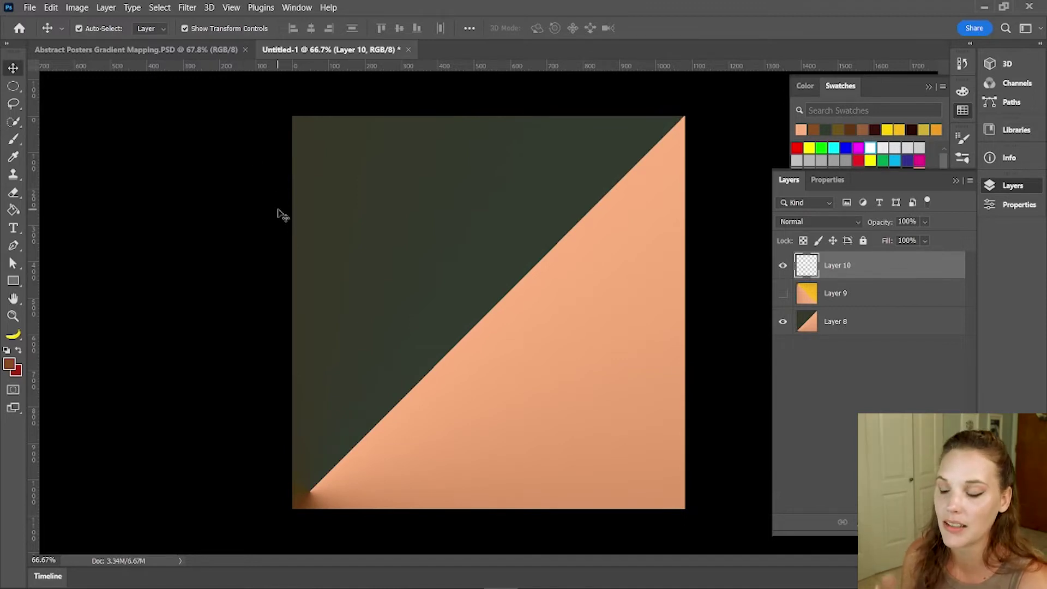
pyautogui.press('g')
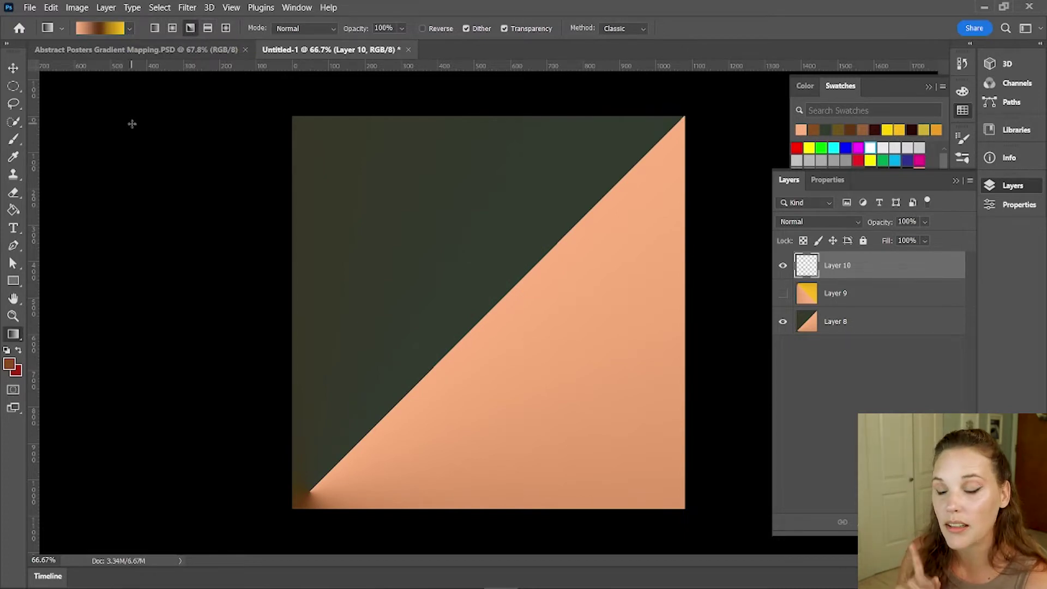
# Select a circle in the upper-left dark green area and fill it with an angle gradient
pyautogui.click(14, 87)
pyautogui.moveTo(363, 189); pyautogui.dragTo(522, 323)
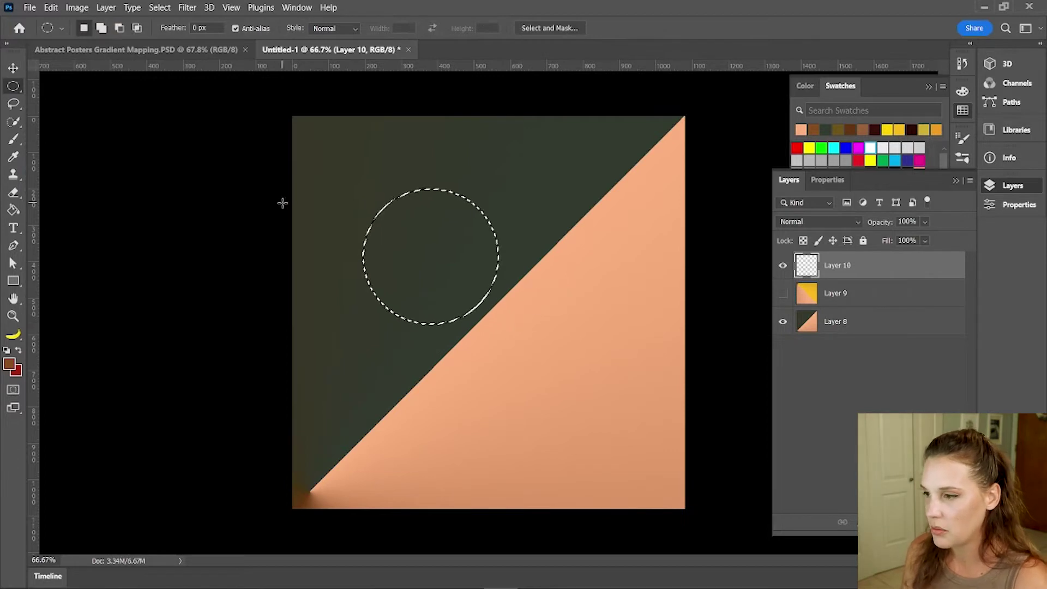
pyautogui.press('g')
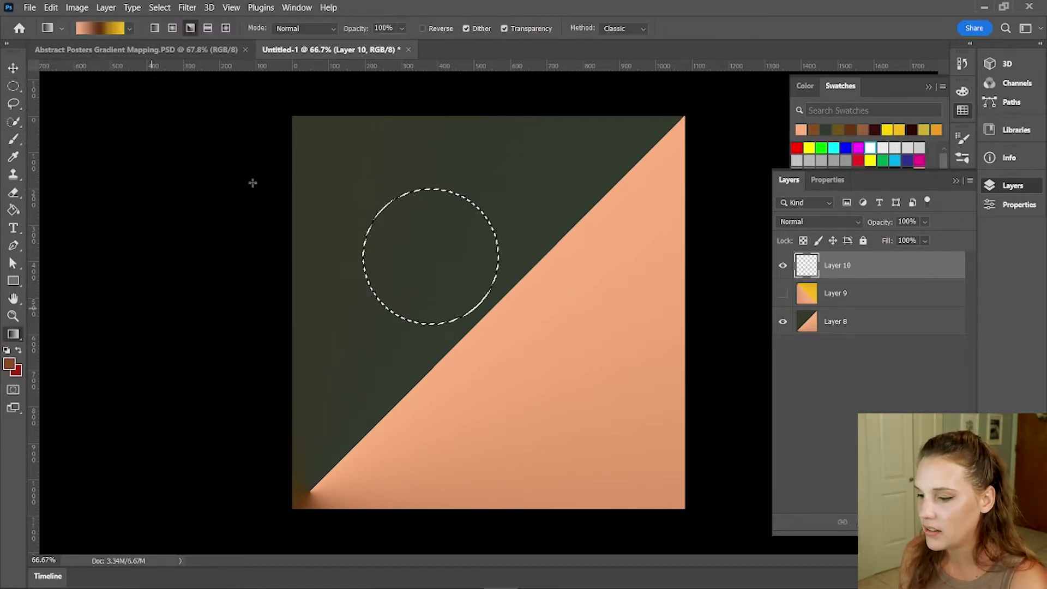
pyautogui.moveTo(404, 220); pyautogui.dragTo(514, 327)
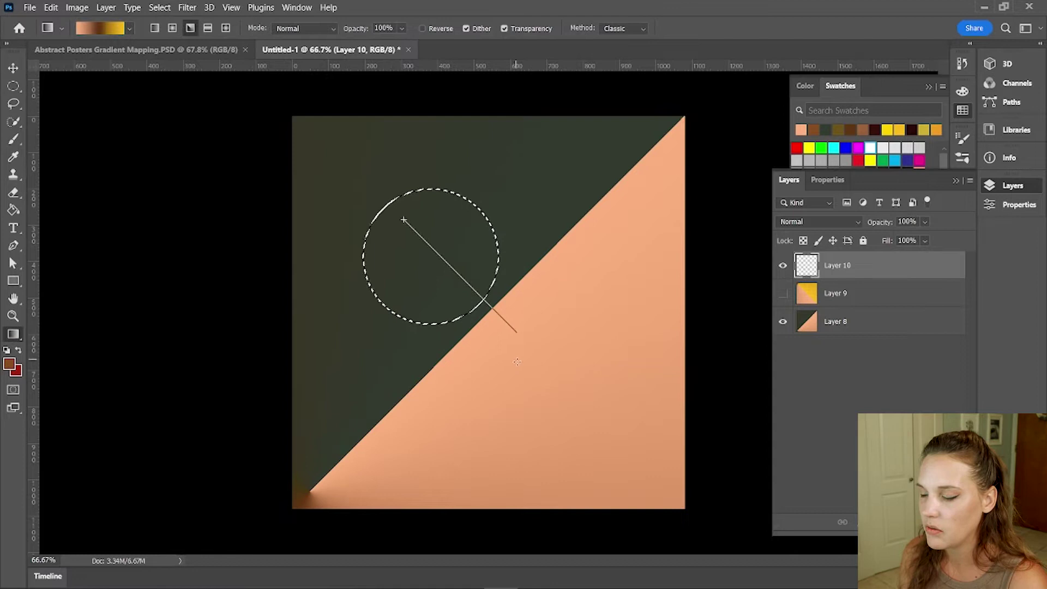
# Redraw the circle's angle gradient until the peach wedge points lower right, undoing a trial move
pyautogui.moveTo(409, 229); pyautogui.dragTo(517, 352)
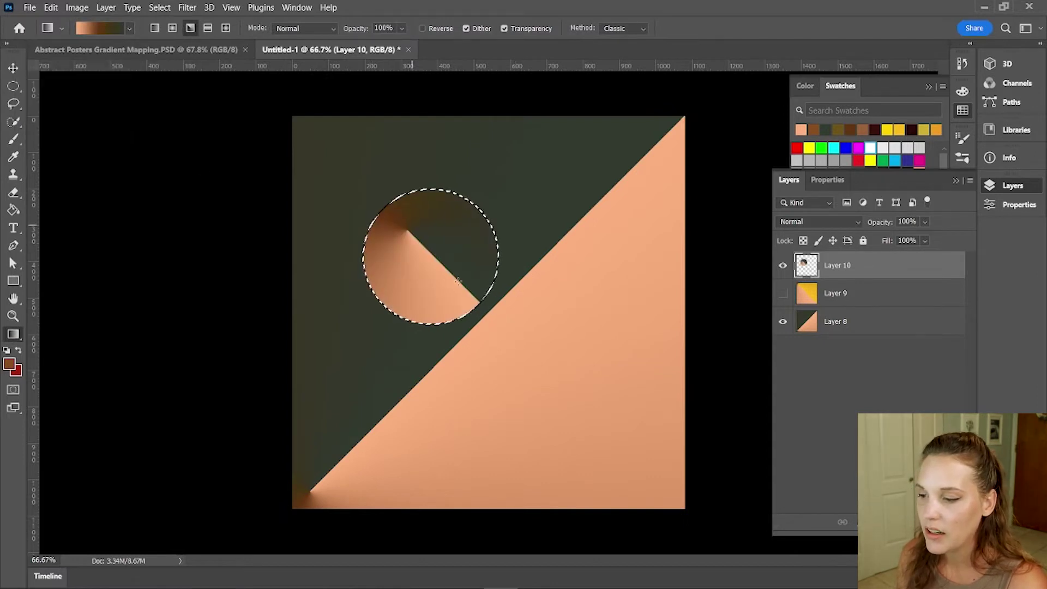
pyautogui.moveTo(421, 280)
pyautogui.mouseDown()
pyautogui.moveTo(524, 187)
pyautogui.moveTo(441, 259)
pyautogui.moveTo(431, 241)
pyautogui.mouseUp()
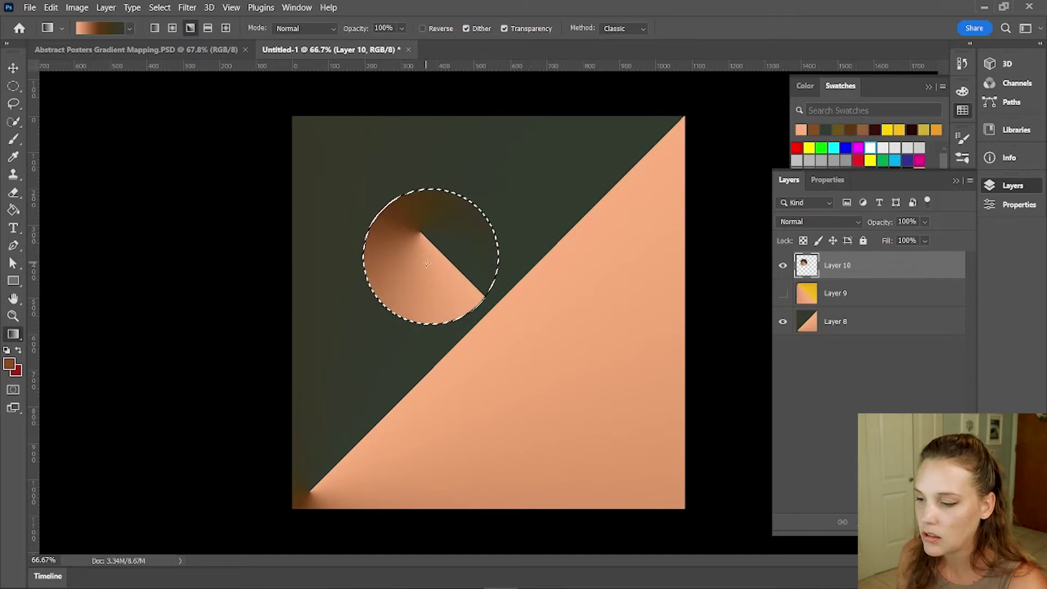
pyautogui.moveTo(429, 263); pyautogui.dragTo(542, 374)
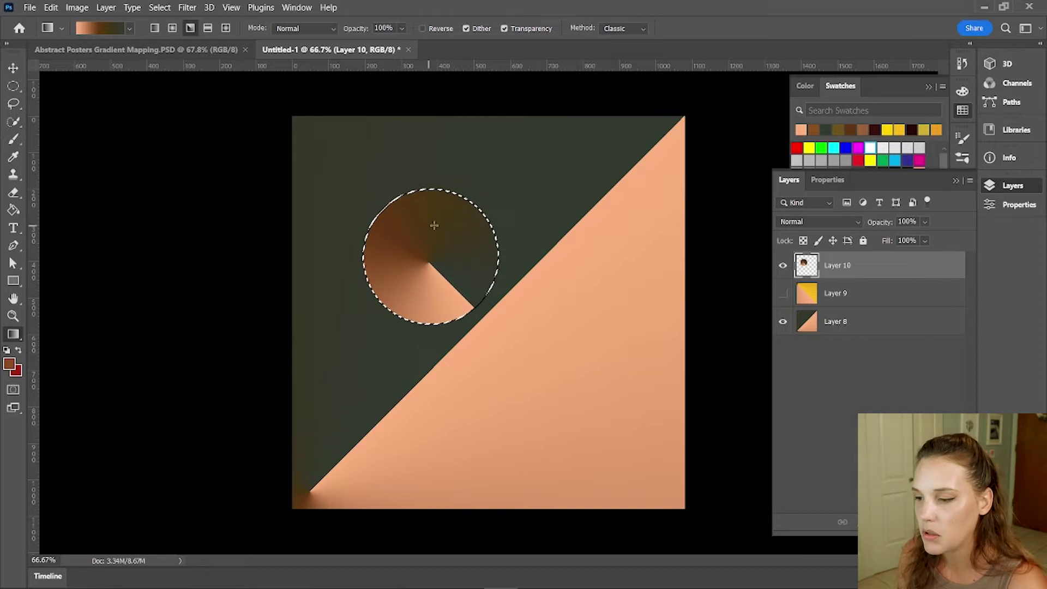
pyautogui.moveTo(432, 193); pyautogui.dragTo(431, 410)
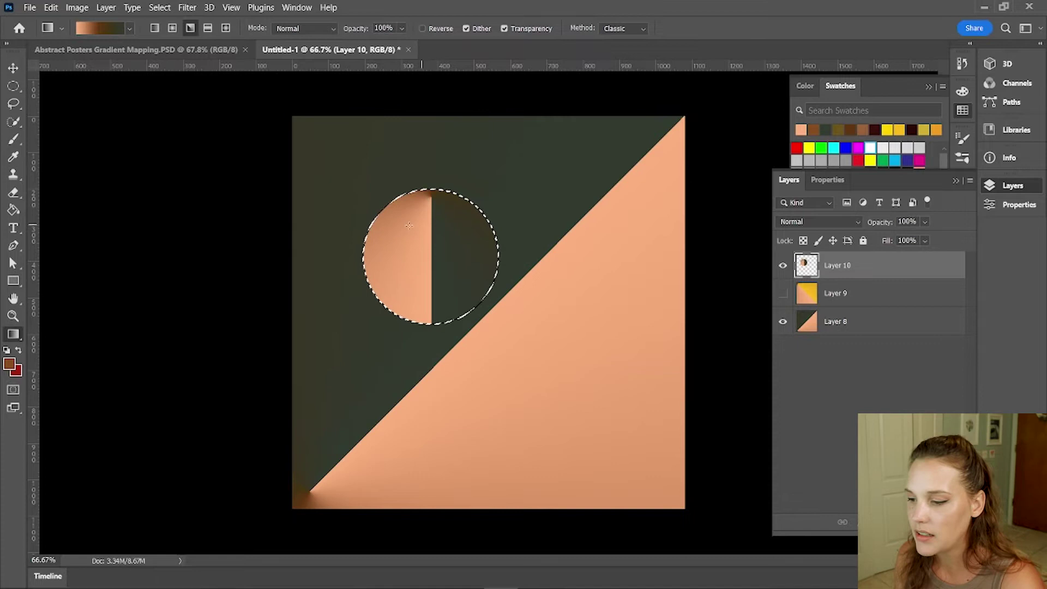
pyautogui.moveTo(392, 262); pyautogui.dragTo(627, 186)
pyautogui.moveTo(451, 258); pyautogui.dragTo(439, 171)
pyautogui.hotkey('ctrl', 'z')
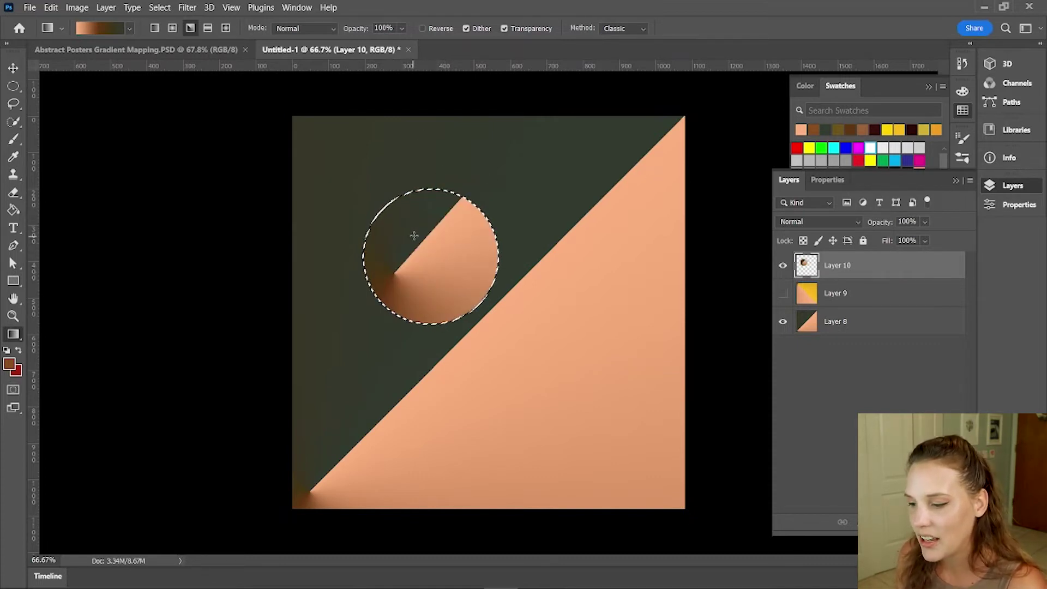
pyautogui.moveTo(413, 236); pyautogui.dragTo(500, 337)
pyautogui.press('v')
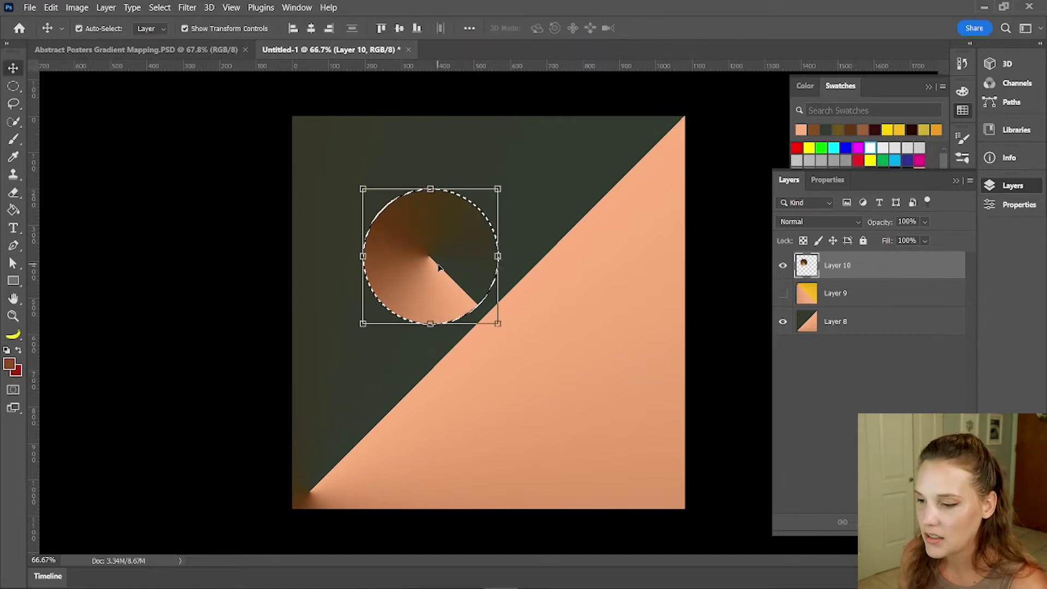
pyautogui.moveTo(405, 258); pyautogui.dragTo(443, 220)
pyautogui.hotkey('ctrl', 'z')
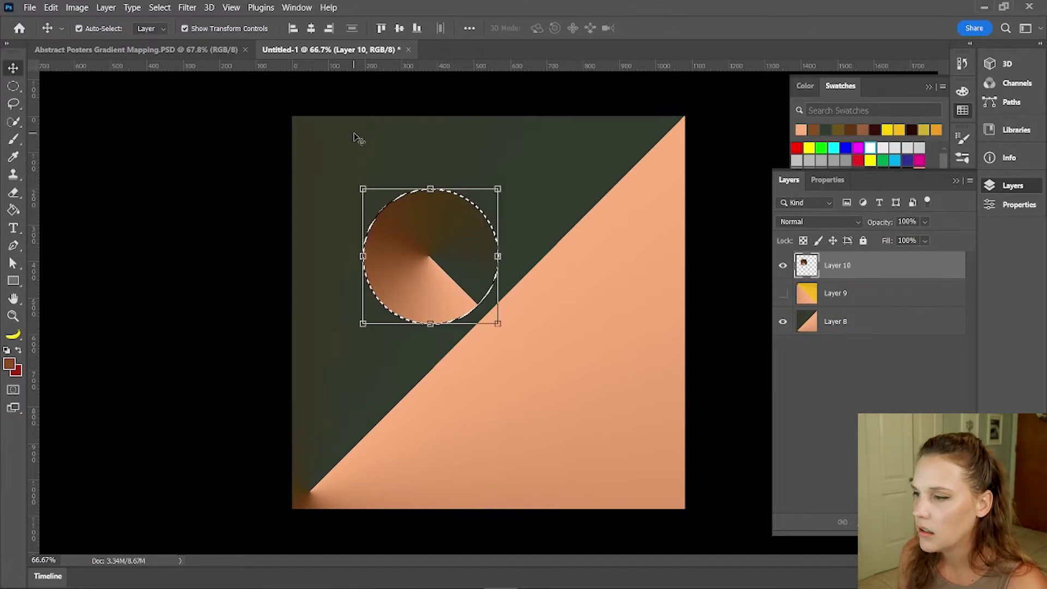
# Soften Layer 10's circle with a 4-pixel Gaussian Blur, then start rotating it with Free Transform
pyautogui.click(186, 8)
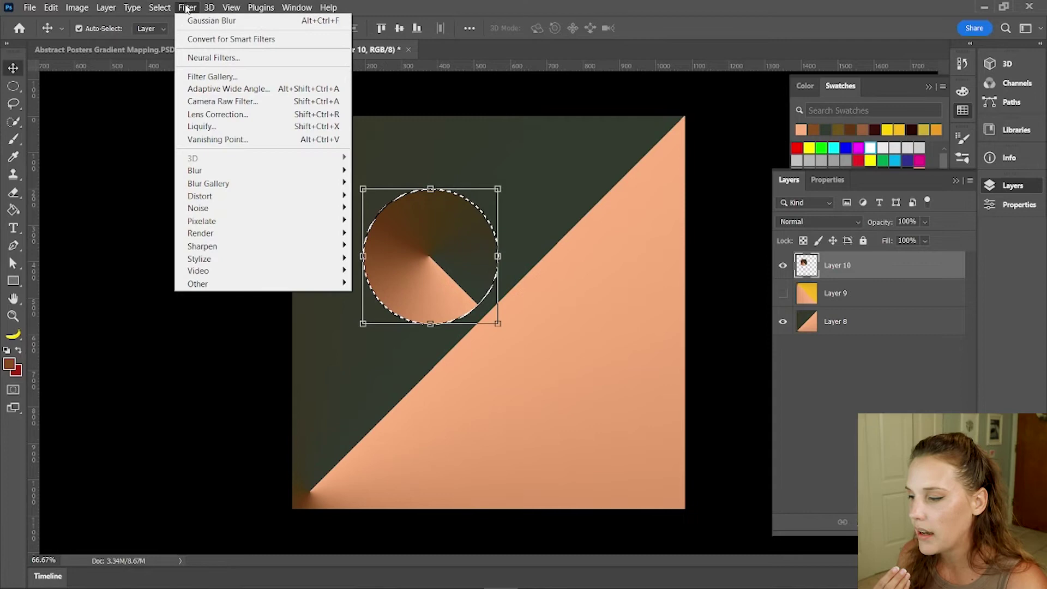
pyautogui.moveTo(246, 170)
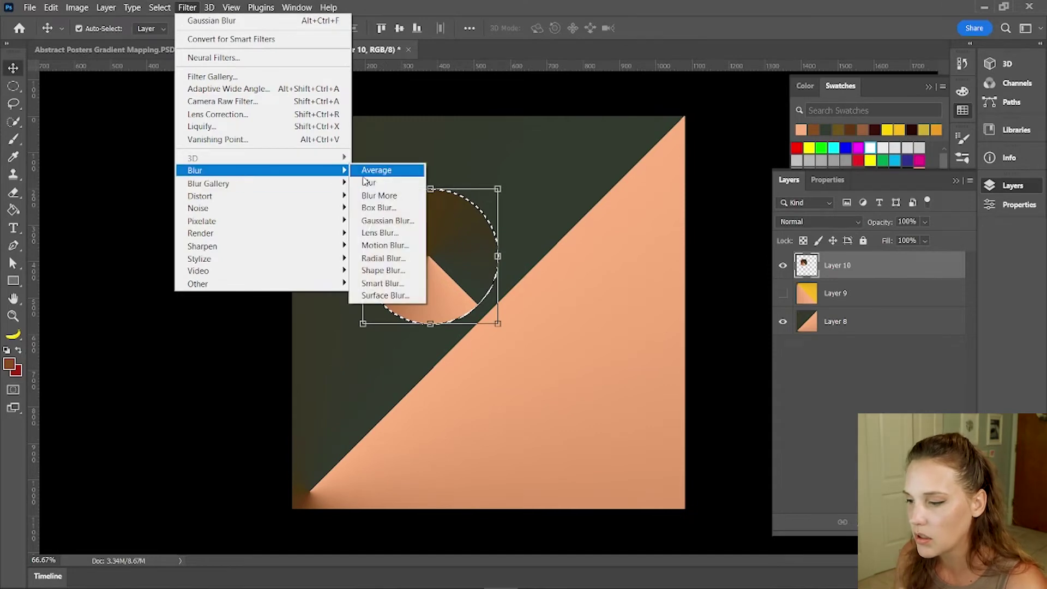
pyautogui.click(385, 221)
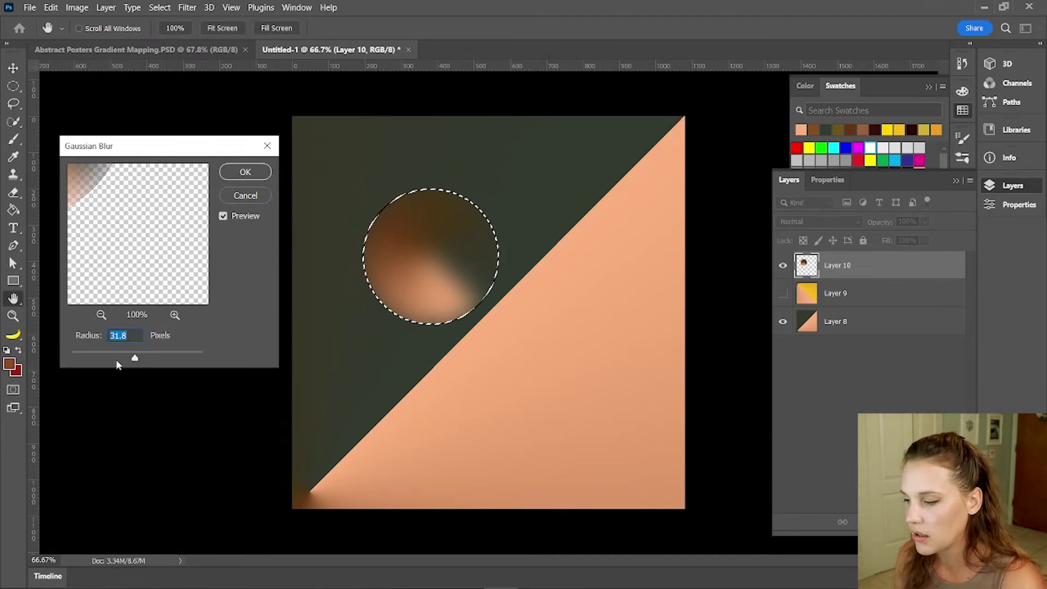
pyautogui.moveTo(135, 358); pyautogui.dragTo(98, 361)
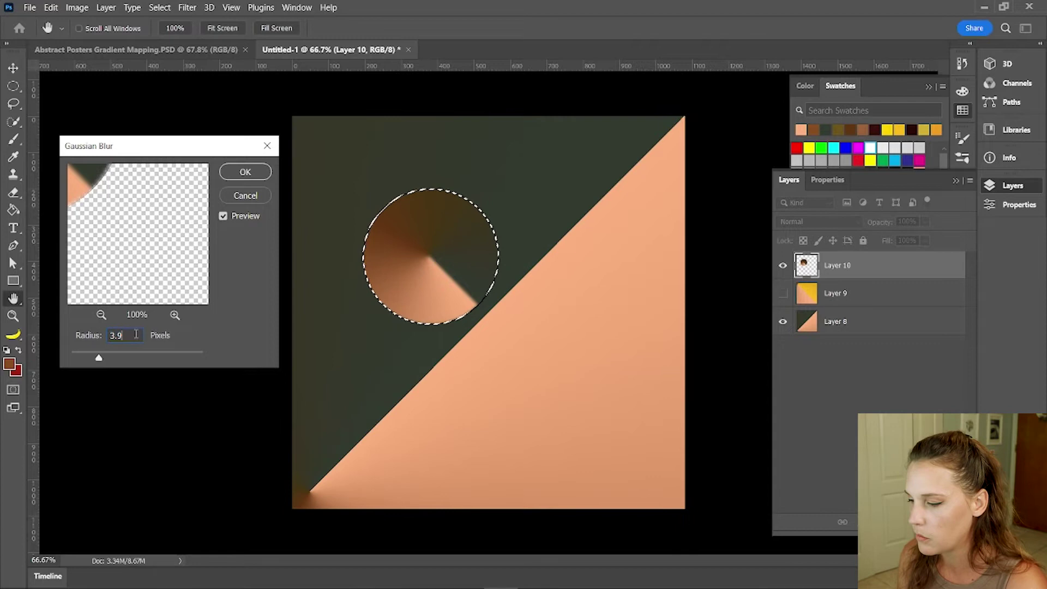
pyautogui.write('4')
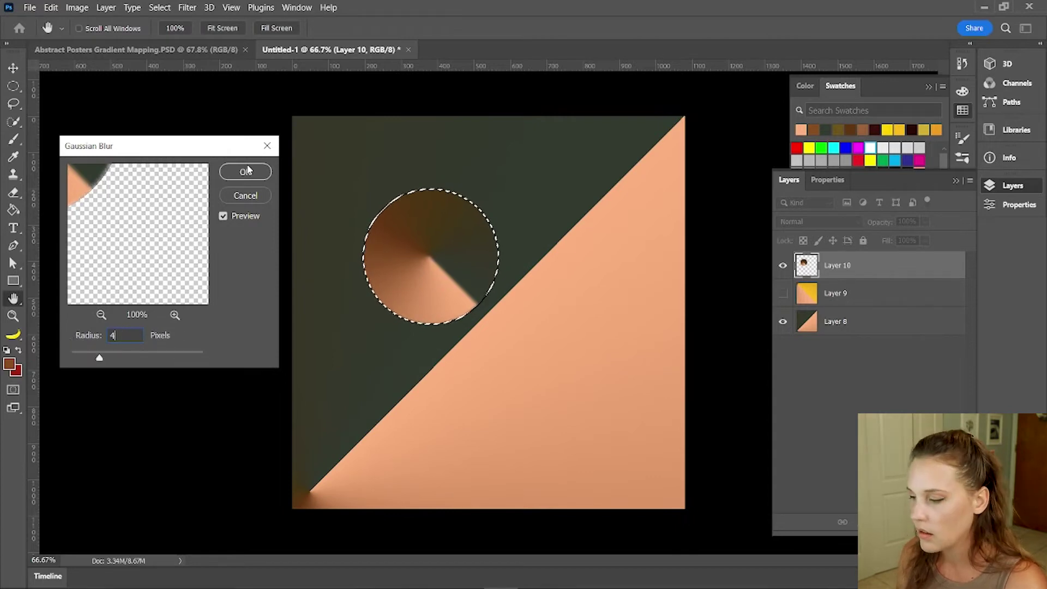
pyautogui.click(245, 171)
pyautogui.hotkey('ctrl', 't')
pyautogui.moveTo(483, 215)
pyautogui.mouseDown()
pyautogui.moveTo(504, 257)
pyautogui.moveTo(478, 223)
pyautogui.mouseUp()
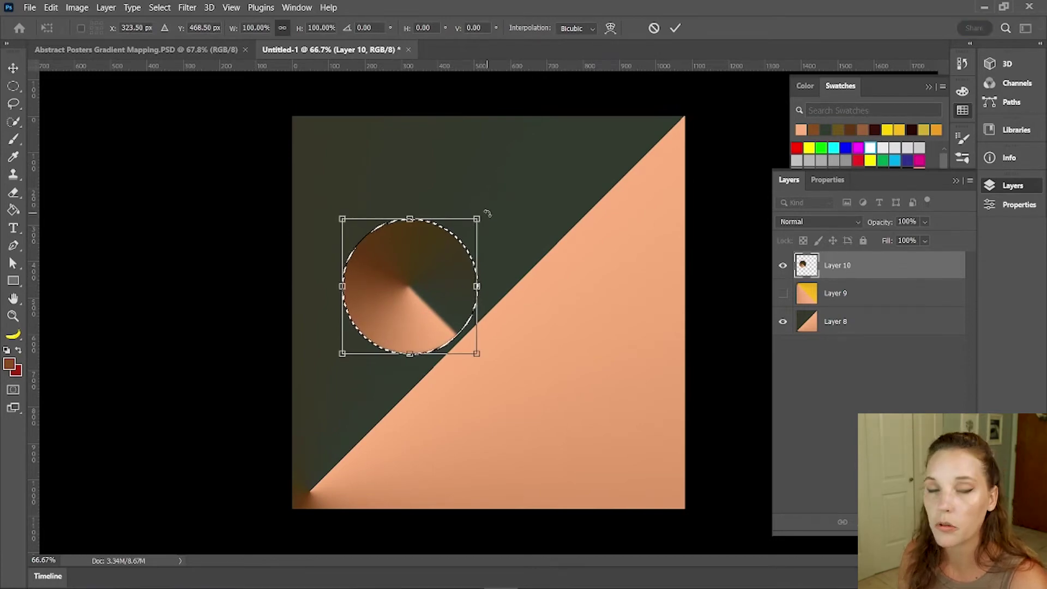
# Rotate the blurred circle to -15°, shift it up and right, commit, and deselect its layer
pyautogui.moveTo(487, 212); pyautogui.dragTo(487, 189)
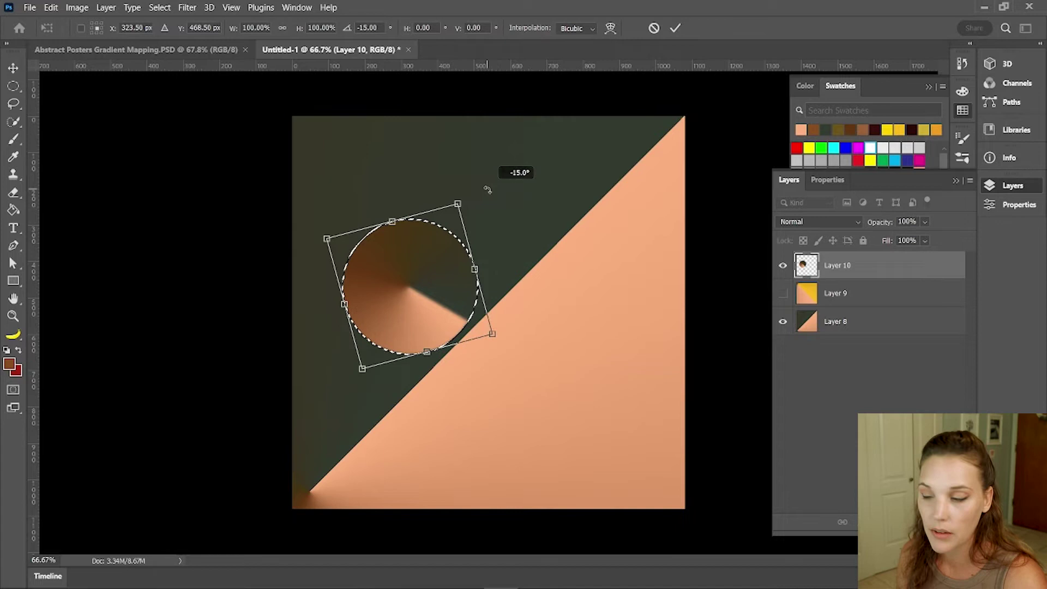
pyautogui.moveTo(486, 189); pyautogui.dragTo(486, 190)
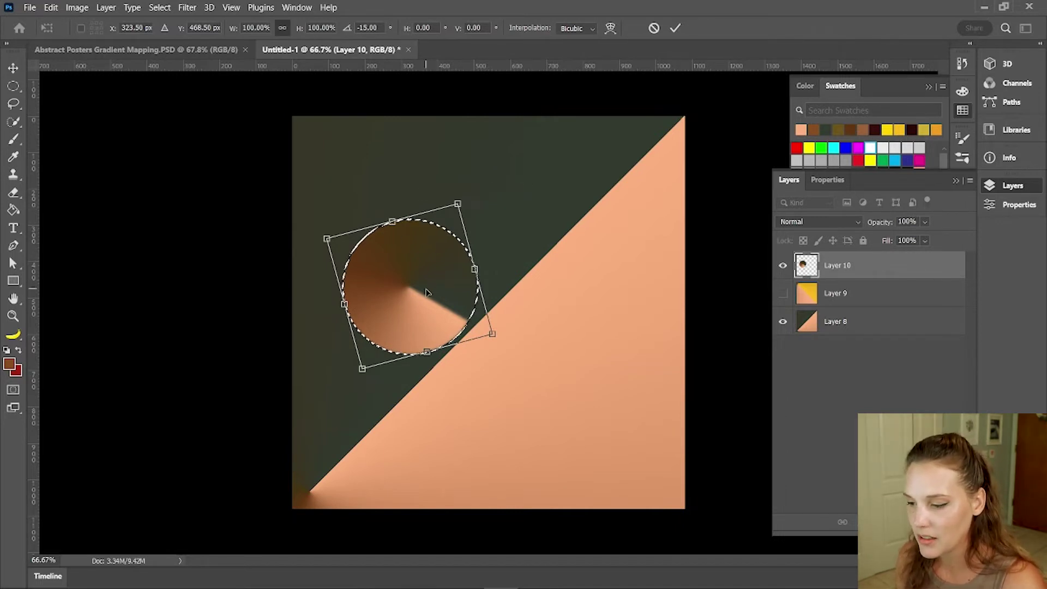
pyautogui.moveTo(426, 293); pyautogui.dragTo(457, 269)
pyautogui.press('Return')
pyautogui.click(743, 321)
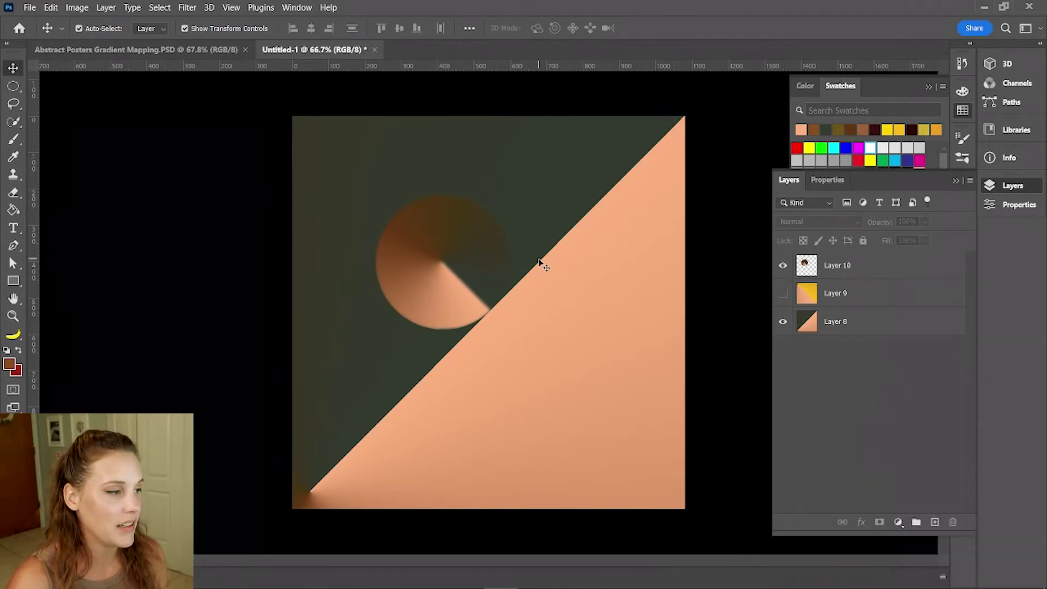
# On a new empty layer, draw a square Rectangular Marquee selection near the canvas bottom
pyautogui.click(14, 87)
pyautogui.click(55, 91)
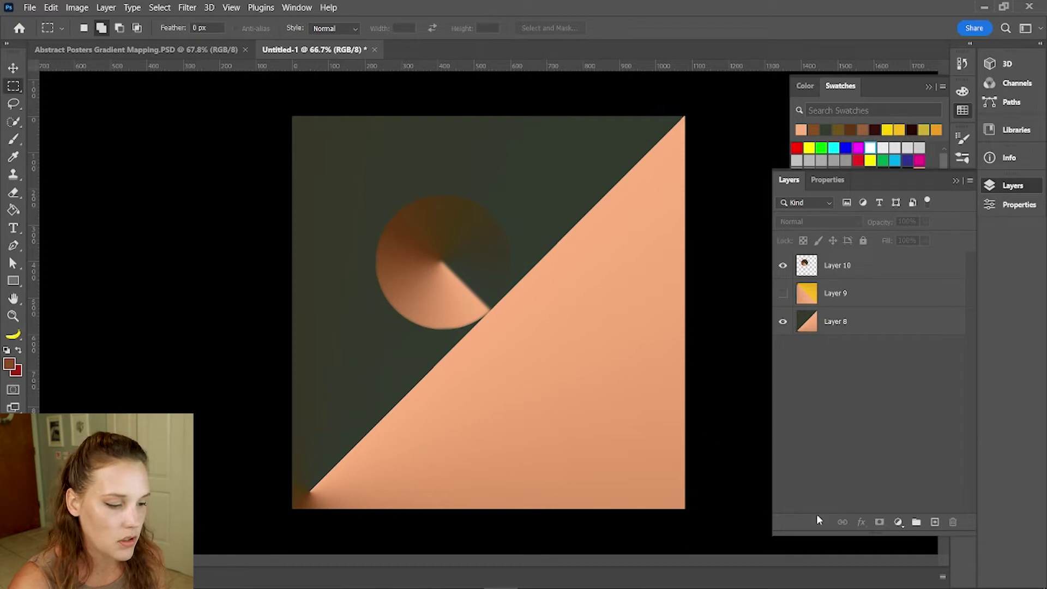
pyautogui.click(933, 522)
pyautogui.moveTo(481, 414); pyautogui.dragTo(576, 508)
# Fill the square with a peach-to-dark Diamond gradient and move it into the top-left corner
pyautogui.press('v')
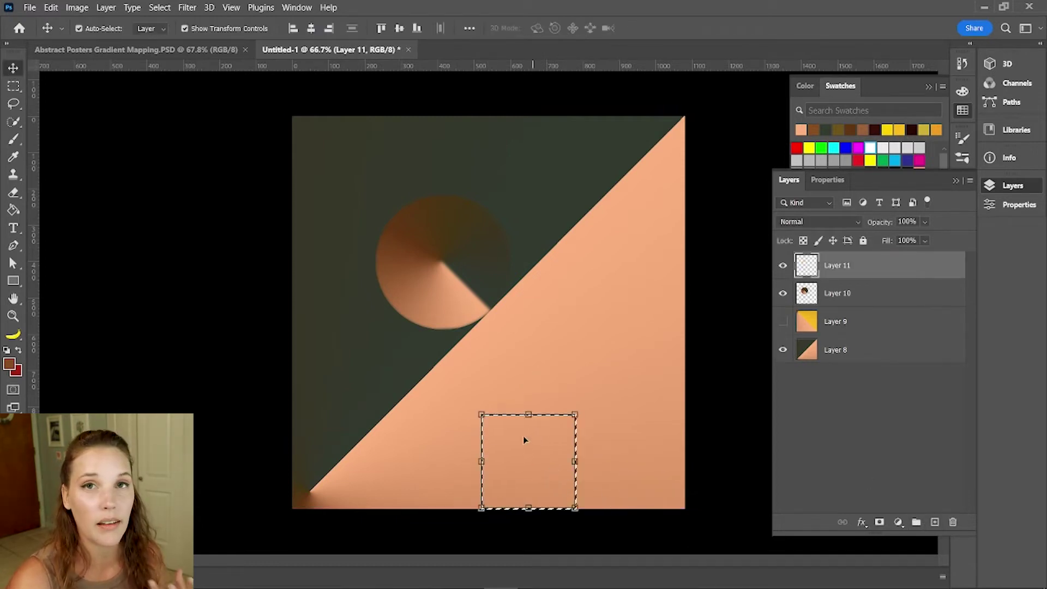
pyautogui.click(13, 334)
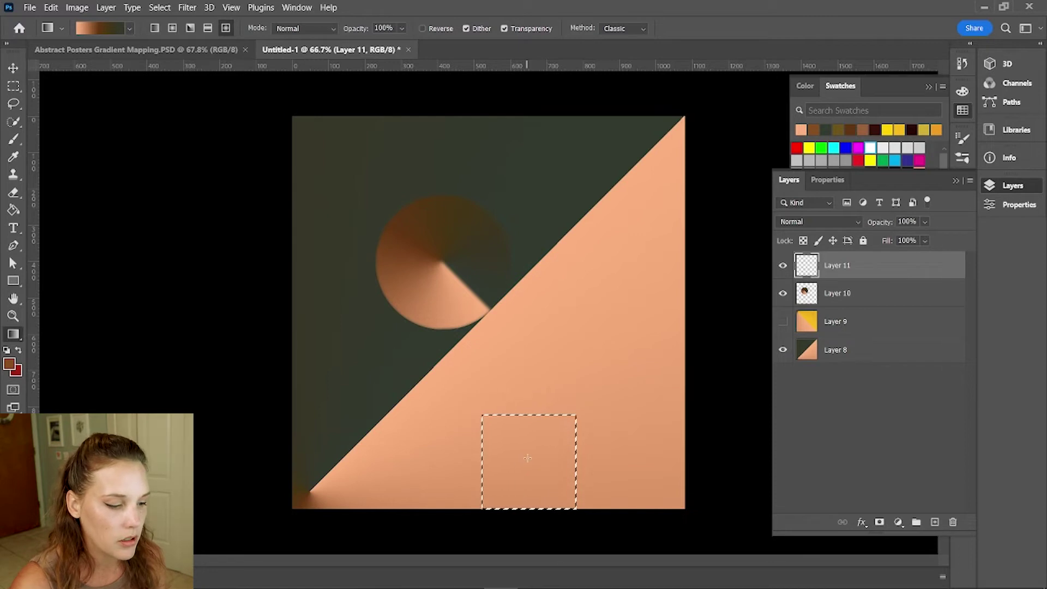
pyautogui.moveTo(518, 375); pyautogui.dragTo(518, 376)
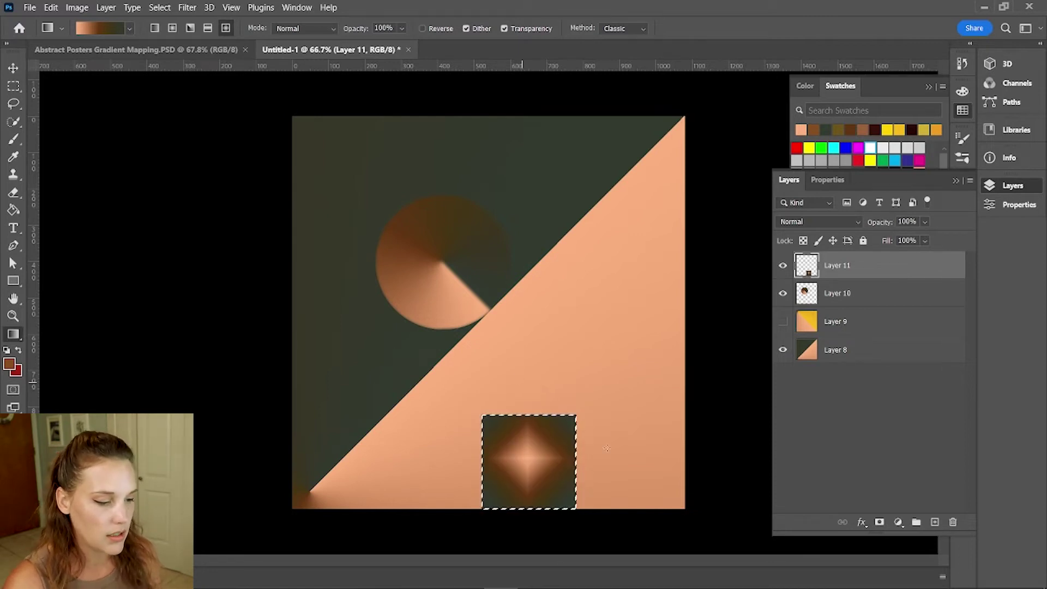
pyautogui.moveTo(529, 435); pyautogui.dragTo(342, 120)
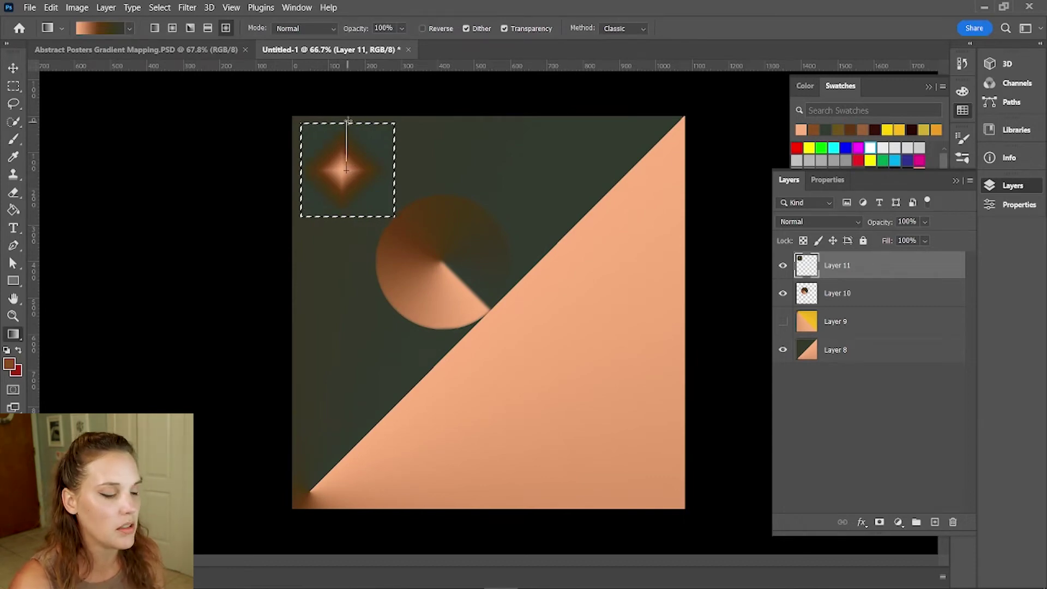
pyautogui.moveTo(347, 120); pyautogui.dragTo(347, 120)
pyautogui.press('v')
pyautogui.moveTo(348, 181); pyautogui.dragTo(340, 175)
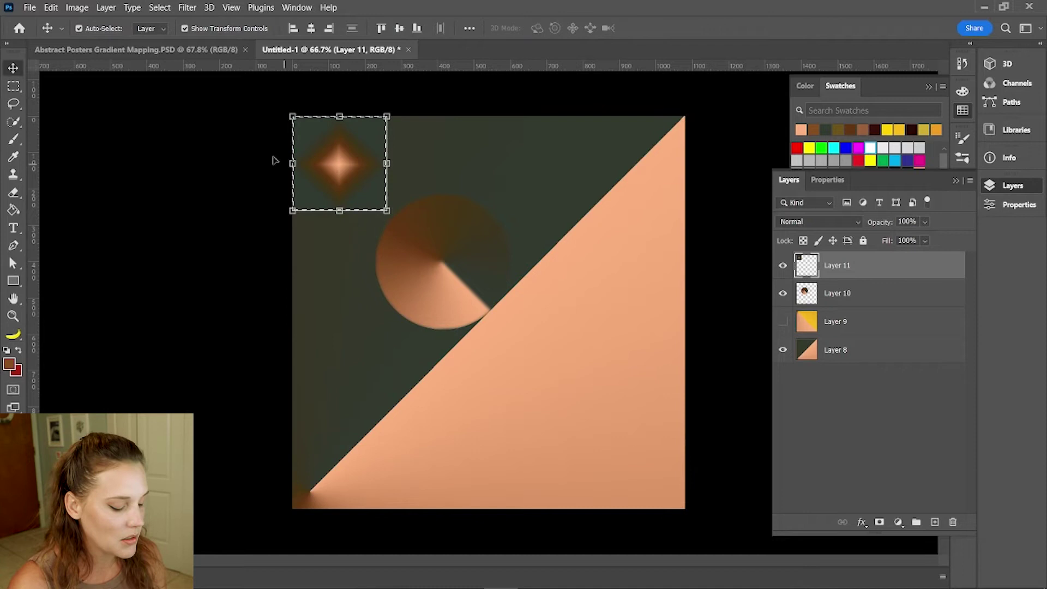
# Set Layer 11's blend mode to Color Dodge
pyautogui.click(229, 203)
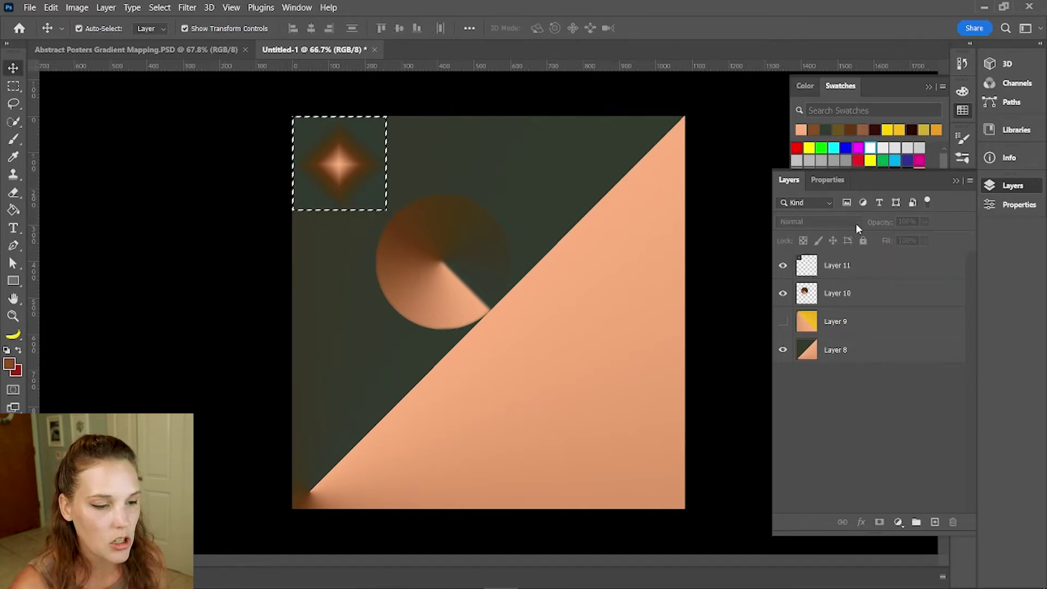
pyautogui.click(357, 168)
pyautogui.click(839, 218)
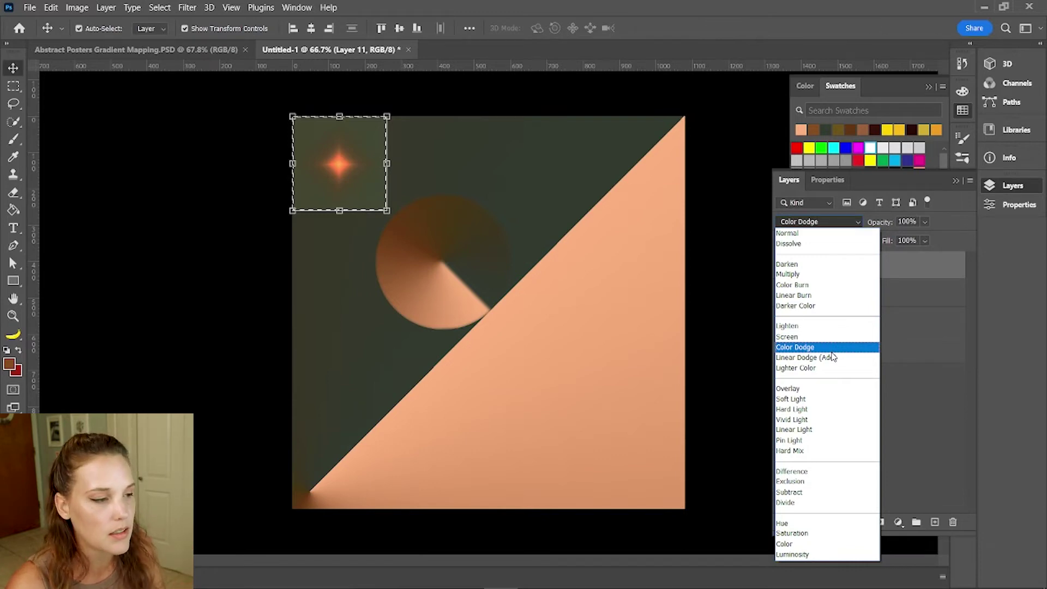
pyautogui.click(393, 294)
# Choose Filter > Blur > Motion Blur for the glow square's layer
pyautogui.click(341, 183)
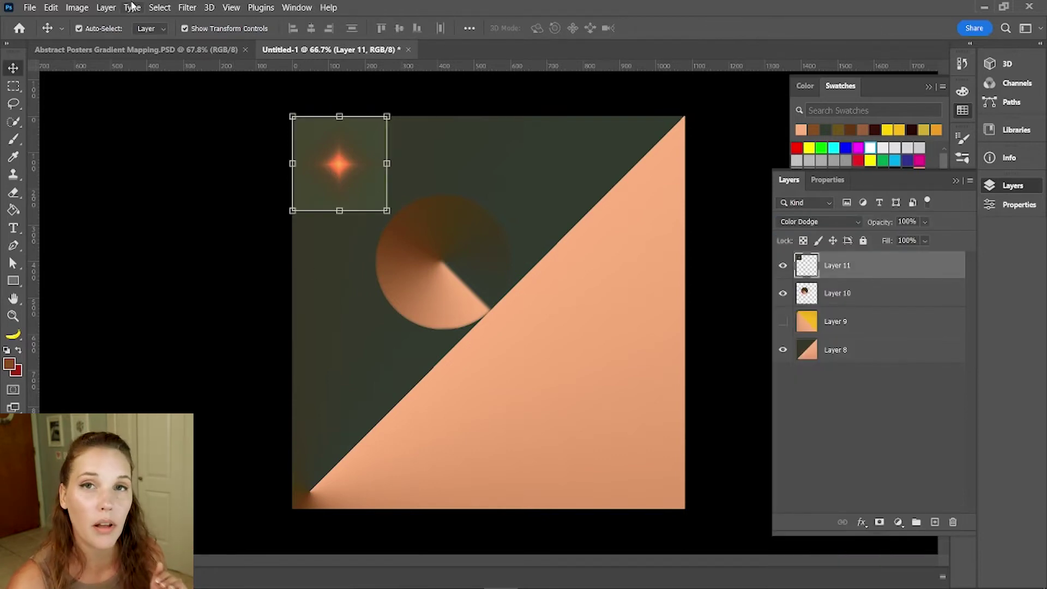
pyautogui.click(186, 8)
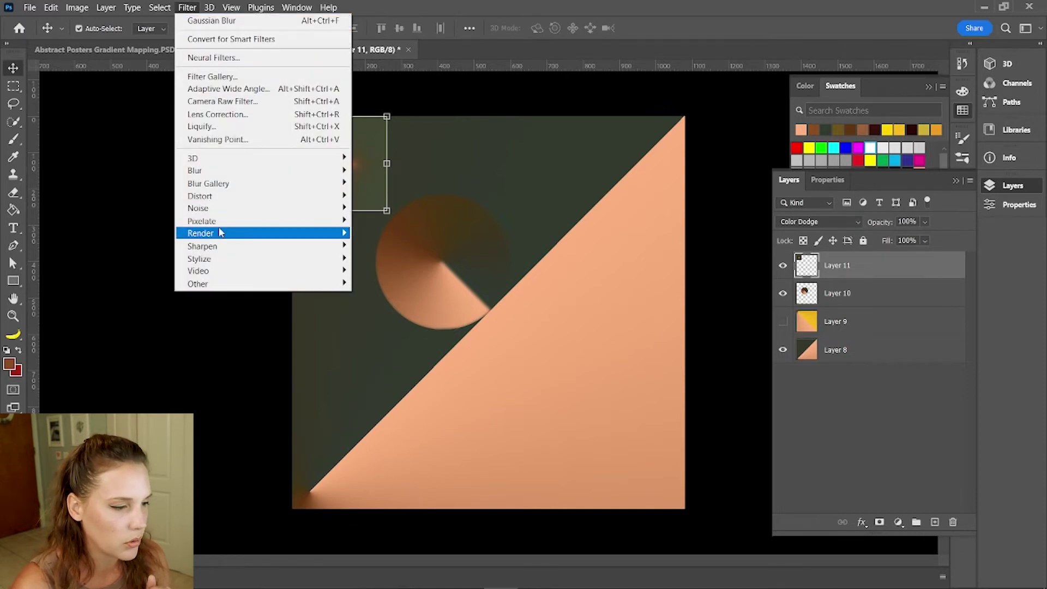
pyautogui.moveTo(263, 177)
pyautogui.click(377, 244)
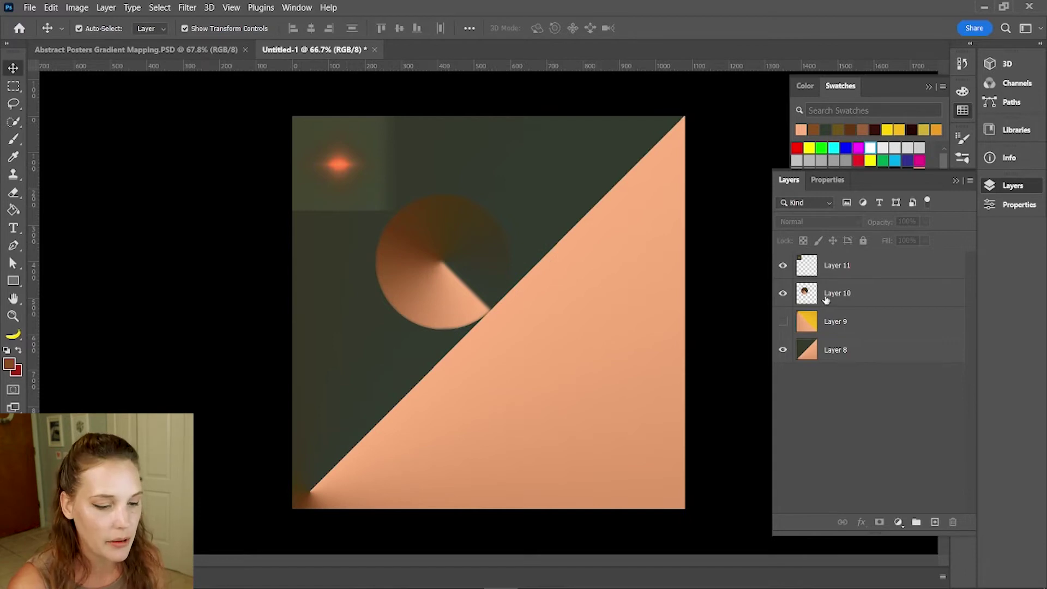
# Duplicate Layer 10 and set the copy's blend mode to Soft Light
pyautogui.click(846, 295)
pyautogui.moveTo(872, 300); pyautogui.dragTo(934, 521)
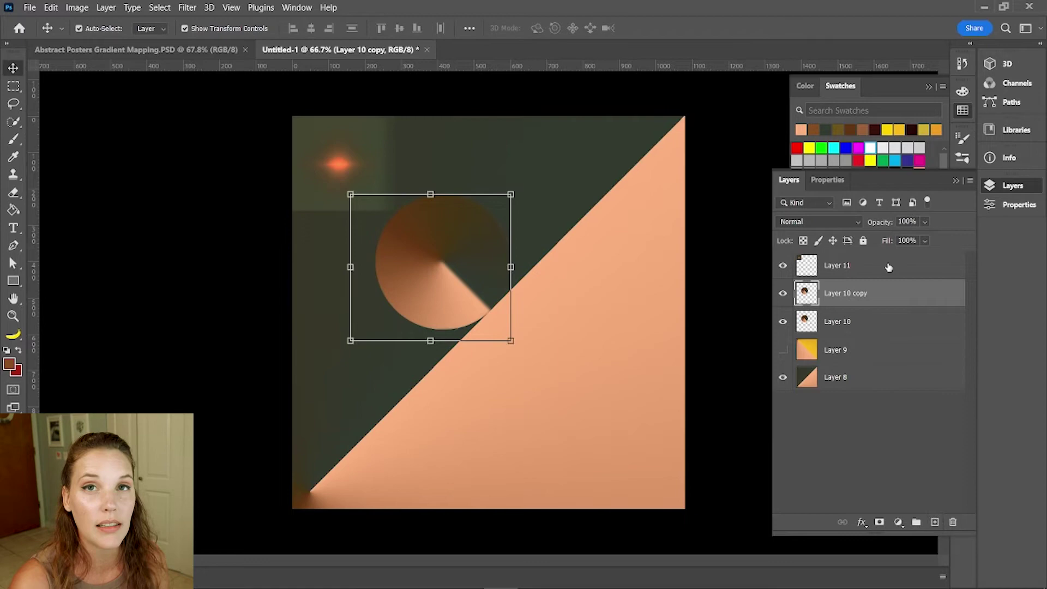
pyautogui.click(818, 221)
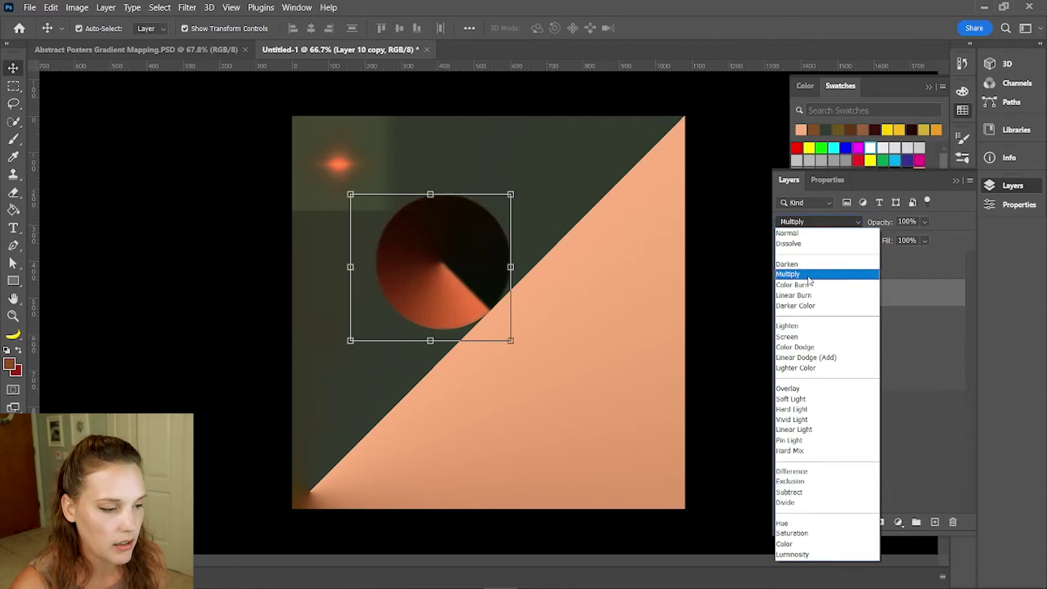
pyautogui.click(819, 399)
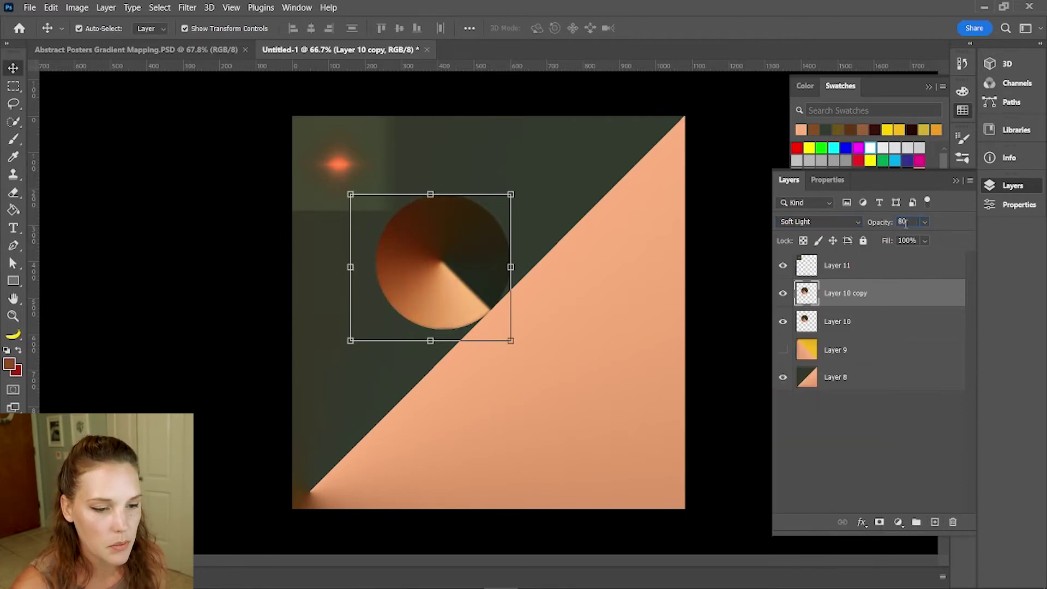
# Set Layer 10 copy's opacity to 50%, then deselect it
pyautogui.click(879, 318)
pyautogui.click(881, 294)
pyautogui.click(905, 222)
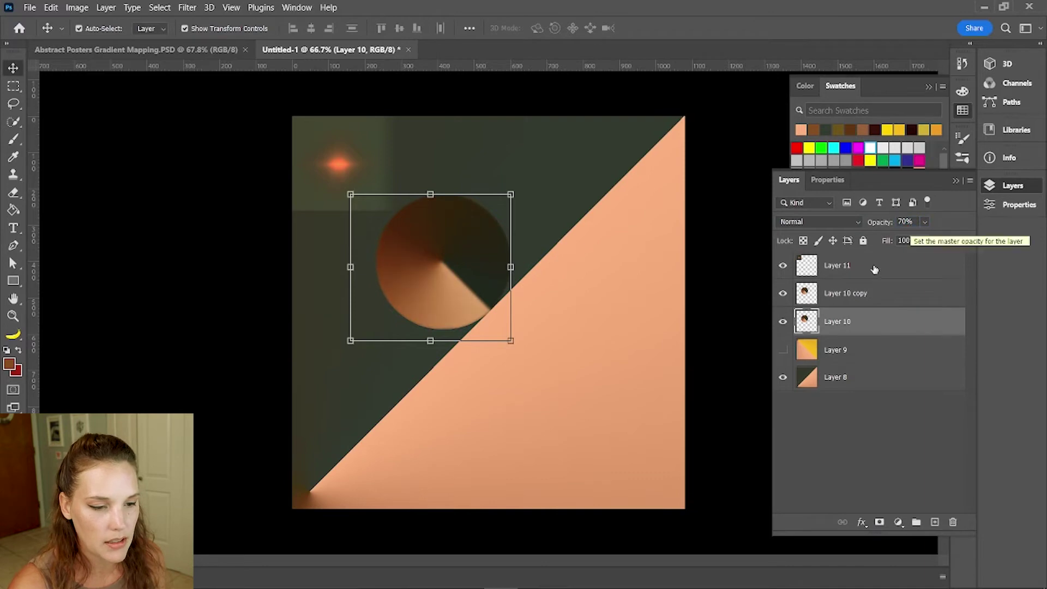
pyautogui.write('8050')
pyautogui.click(703, 334)
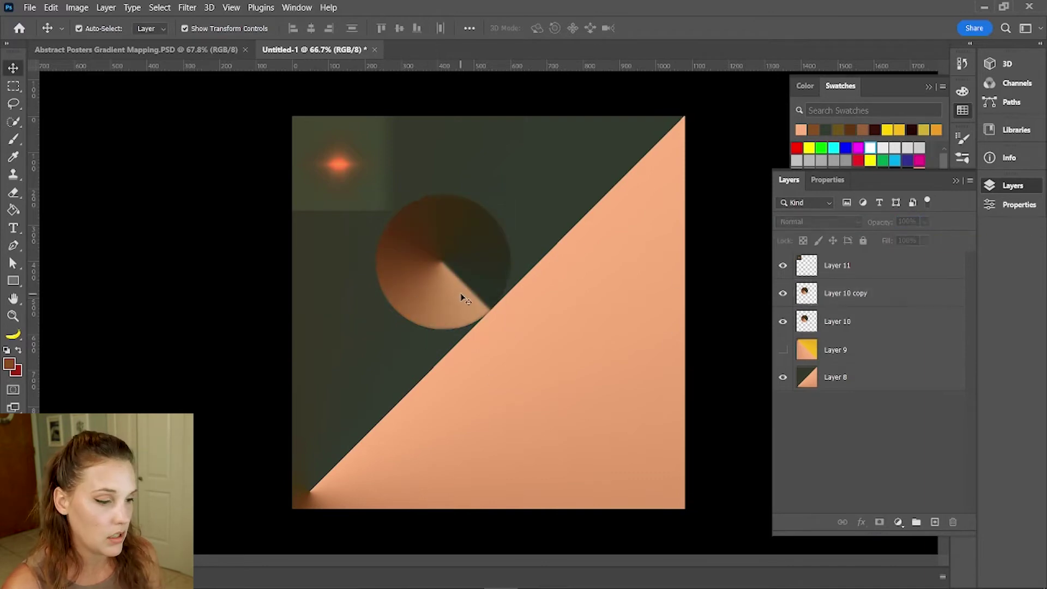
pyautogui.click(460, 297)
pyautogui.click(711, 323)
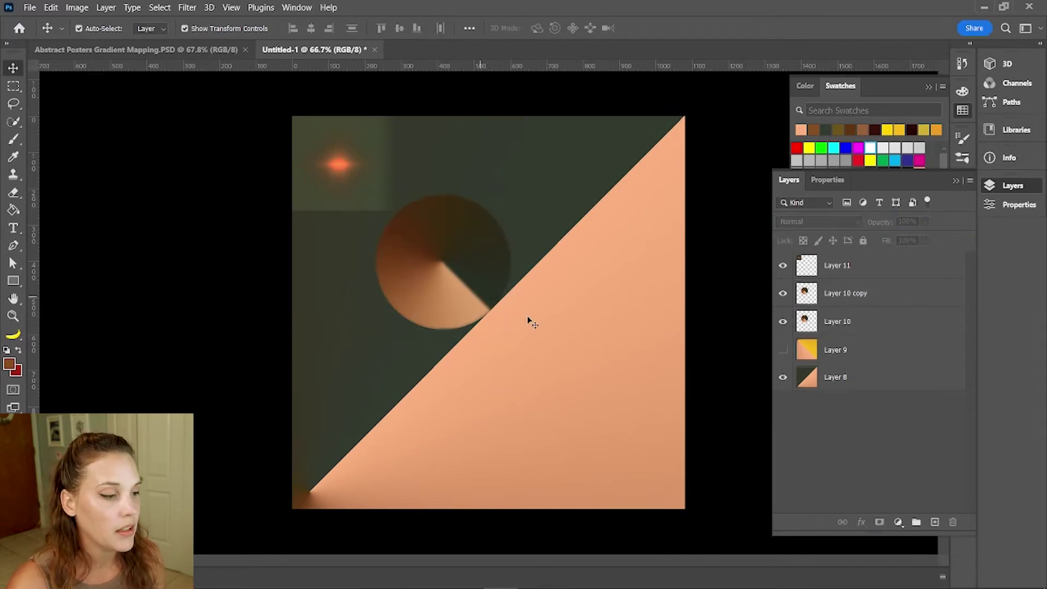
# Duplicate Layer 11 and give the copy a Motion Blur at 88° angle, 148-pixel distance
pyautogui.click(851, 265)
pyautogui.moveTo(851, 265)
pyautogui.mouseDown()
pyautogui.moveTo(883, 294)
pyautogui.moveTo(935, 521)
pyautogui.mouseUp()
pyautogui.click(187, 7)
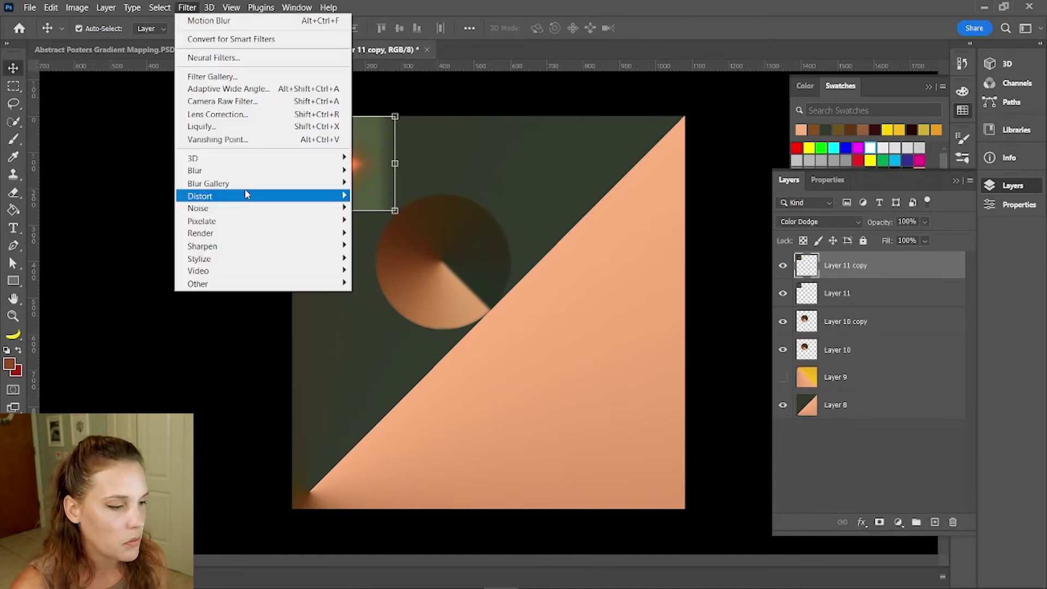
pyautogui.moveTo(251, 177)
pyautogui.click(388, 245)
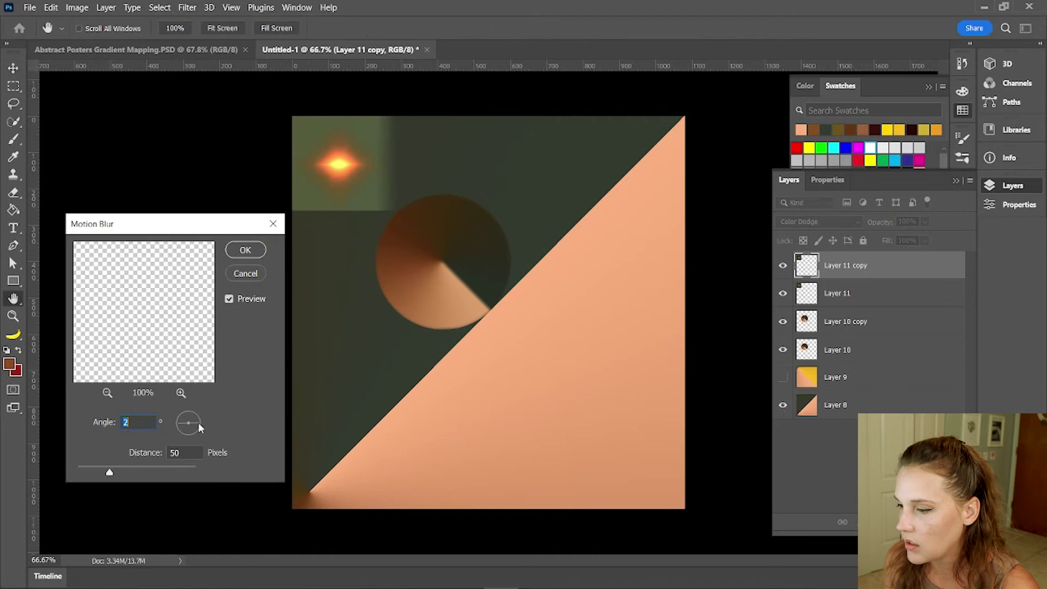
pyautogui.press('Up')
pyautogui.press('Up')
pyautogui.press('Up')
pyautogui.press('Up')
pyautogui.press('Up')
pyautogui.press('Up')
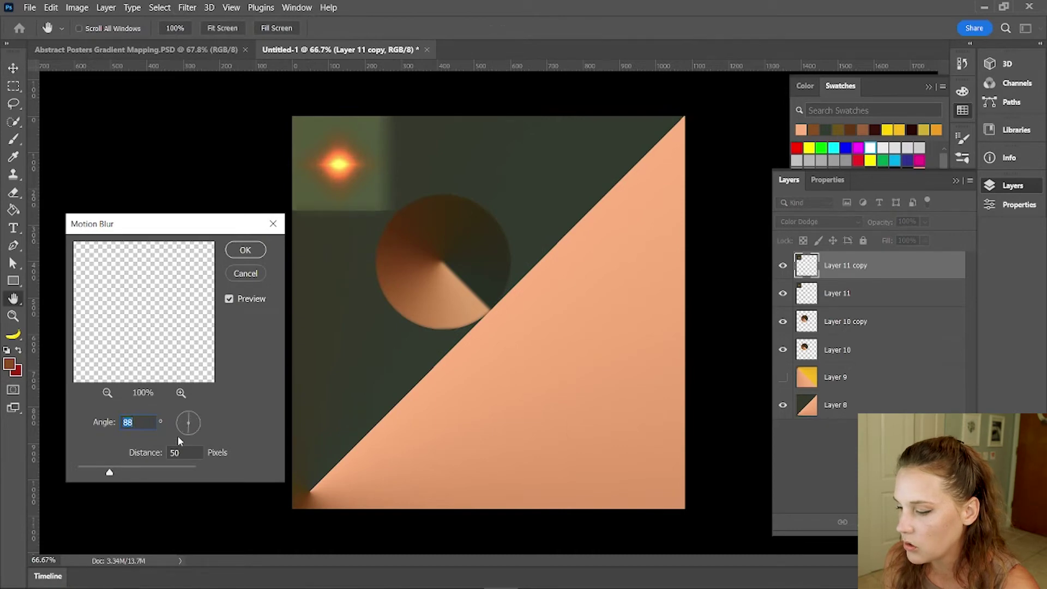
pyautogui.moveTo(110, 474); pyautogui.dragTo(153, 478)
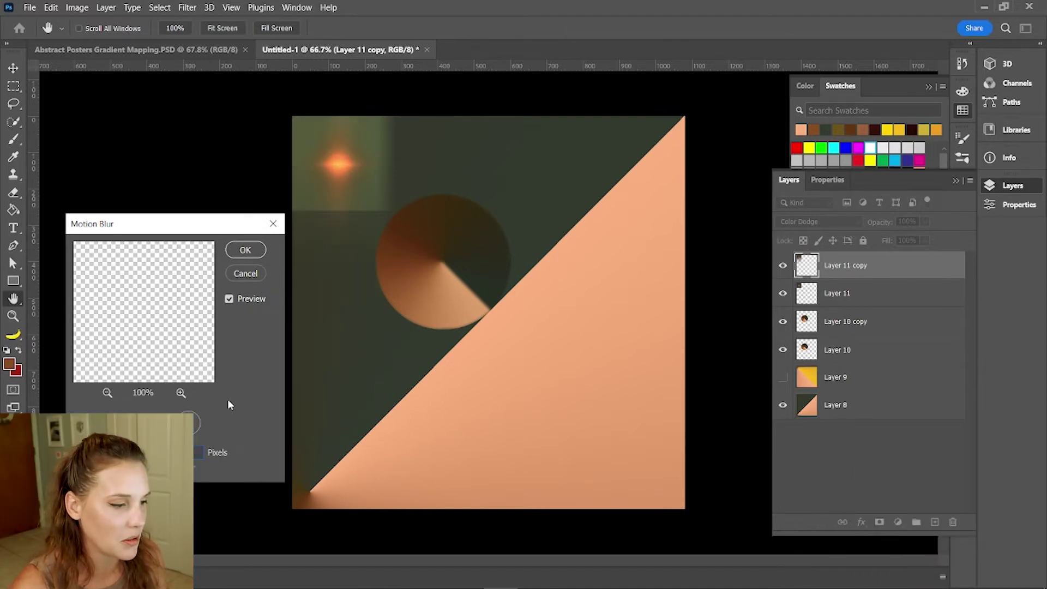
pyautogui.click(245, 249)
pyautogui.press('v')
pyautogui.click(337, 169)
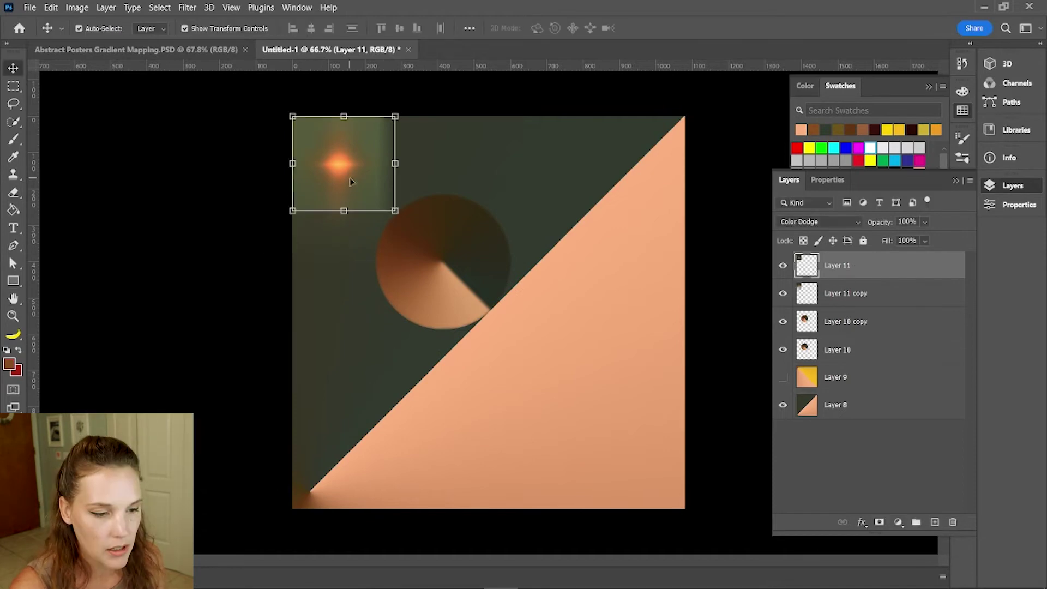
# Move Layer 11 to the bottom-right corner, reset it to Normal blending, and duplicate it
pyautogui.hotkey('ctrl', ']')
pyautogui.moveTo(336, 169); pyautogui.dragTo(627, 464)
pyautogui.click(818, 221)
pyautogui.click(813, 233)
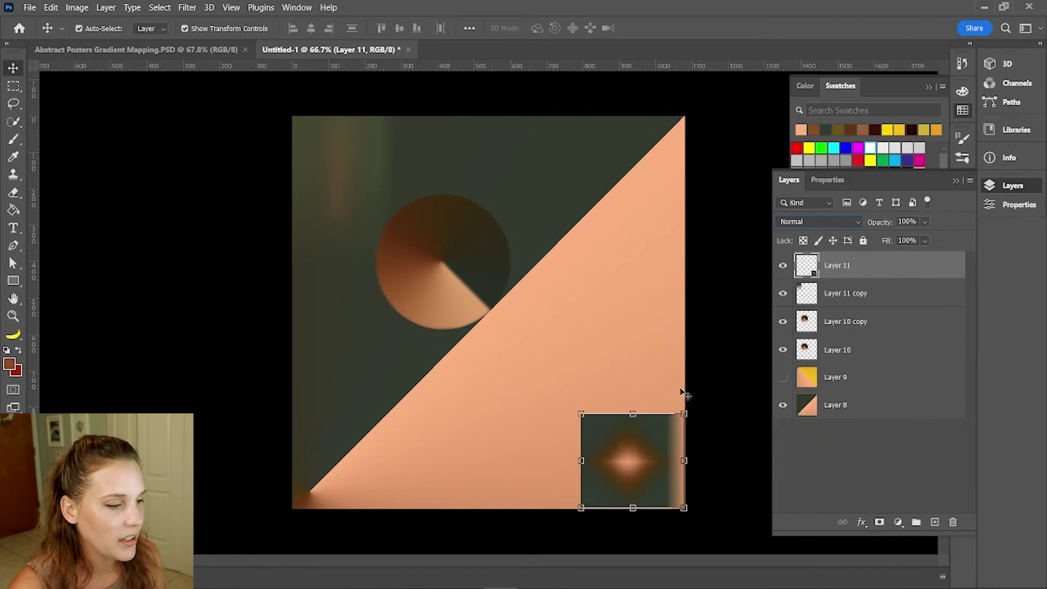
pyautogui.hotkey('ctrl', 'j')
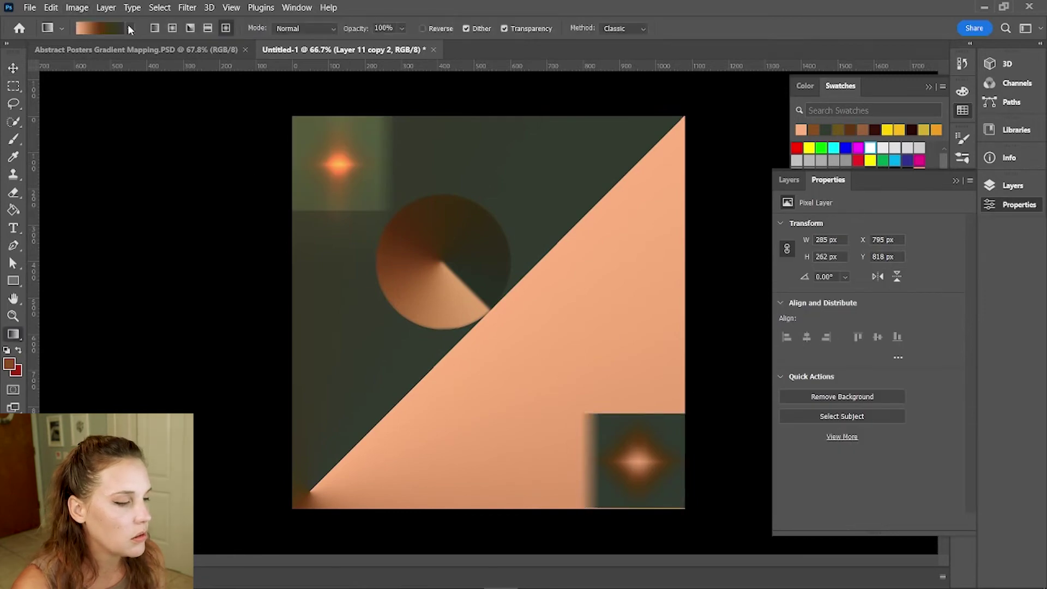
# Load the copy's transparency as a selection and redraw it with a brown-to-dark-green gradient
pyautogui.click(187, 7)
pyautogui.moveTo(159, 7)
pyautogui.click(185, 289)
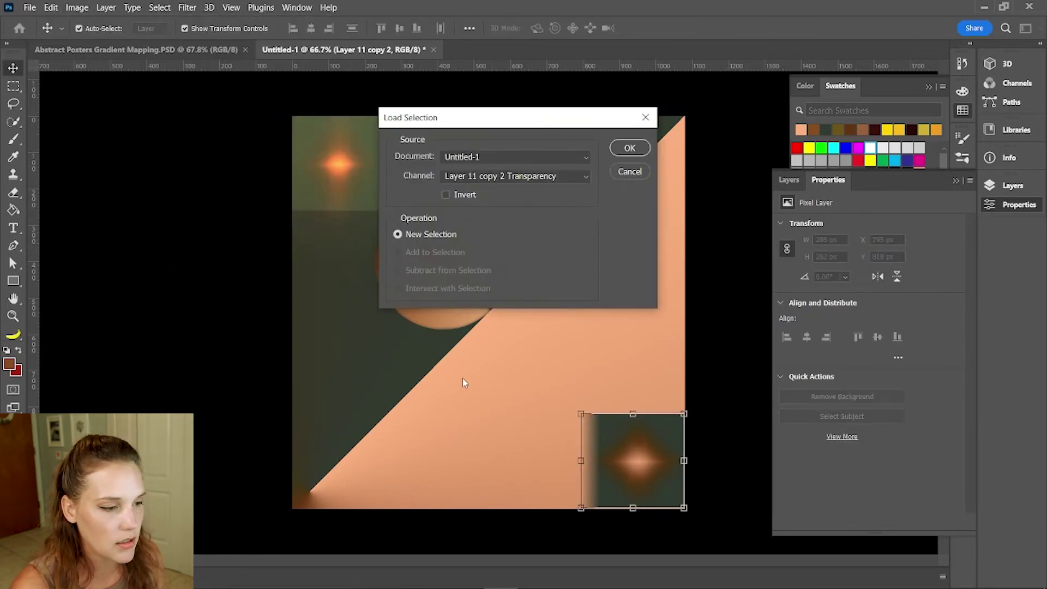
pyautogui.click(620, 150)
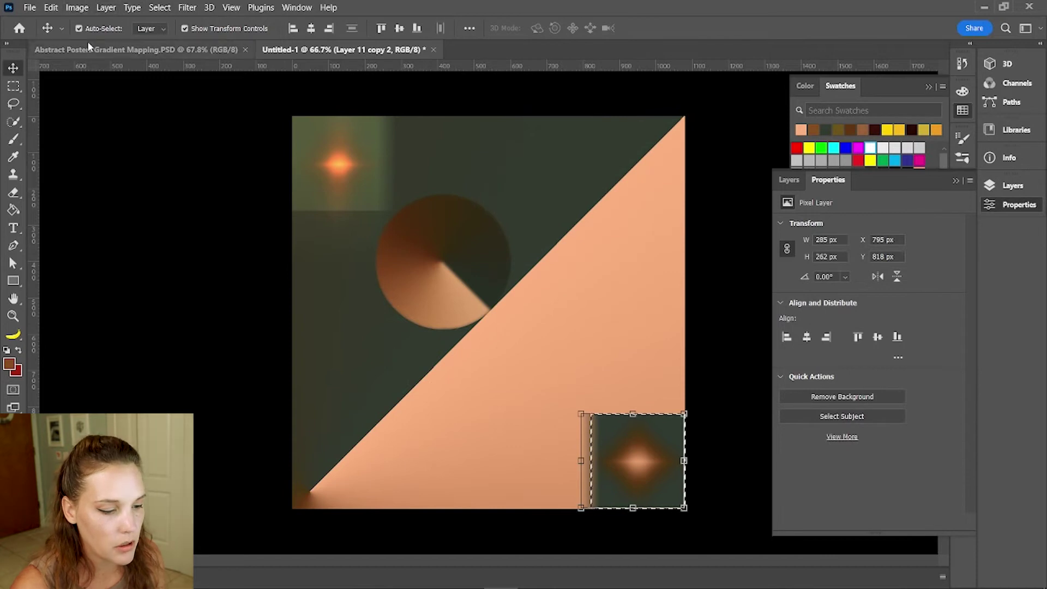
pyautogui.click(12, 335)
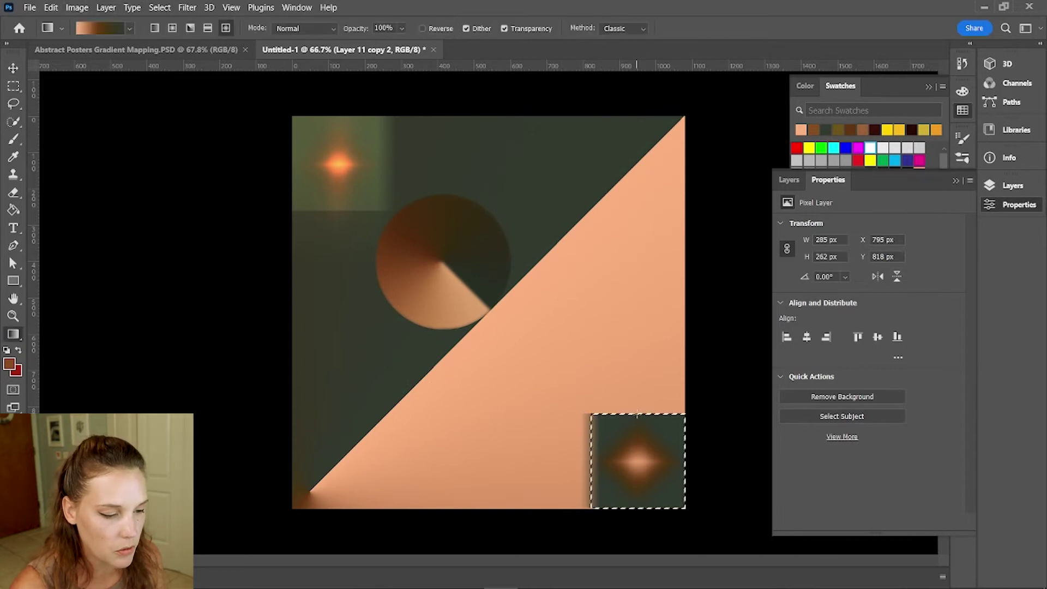
pyautogui.moveTo(639, 462); pyautogui.dragTo(640, 463)
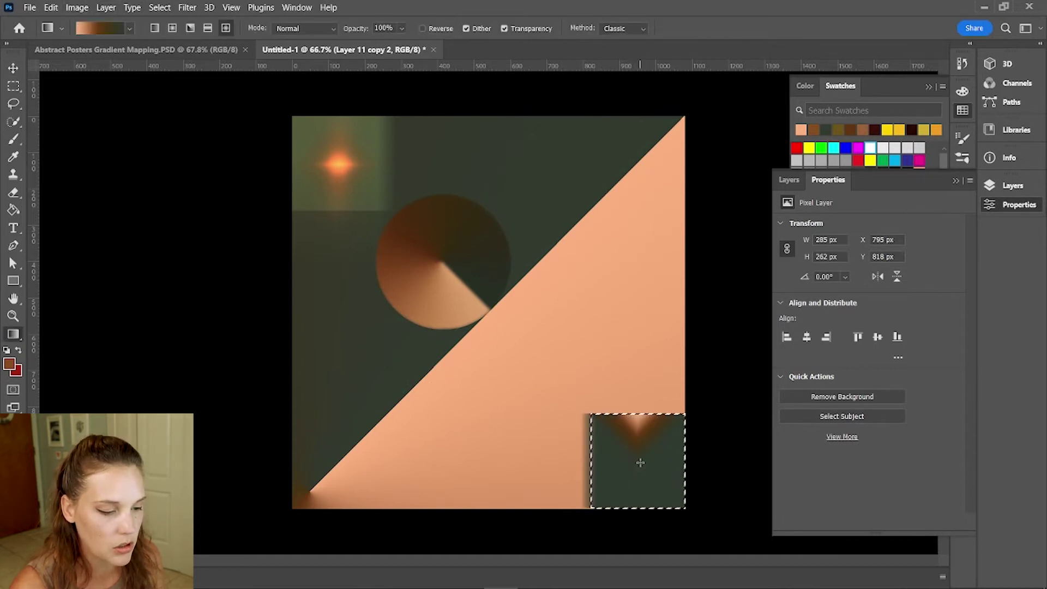
pyautogui.moveTo(636, 413)
pyautogui.mouseDown()
pyautogui.moveTo(645, 584)
pyautogui.moveTo(636, 490)
pyautogui.moveTo(670, 543)
pyautogui.moveTo(664, 468)
pyautogui.mouseUp()
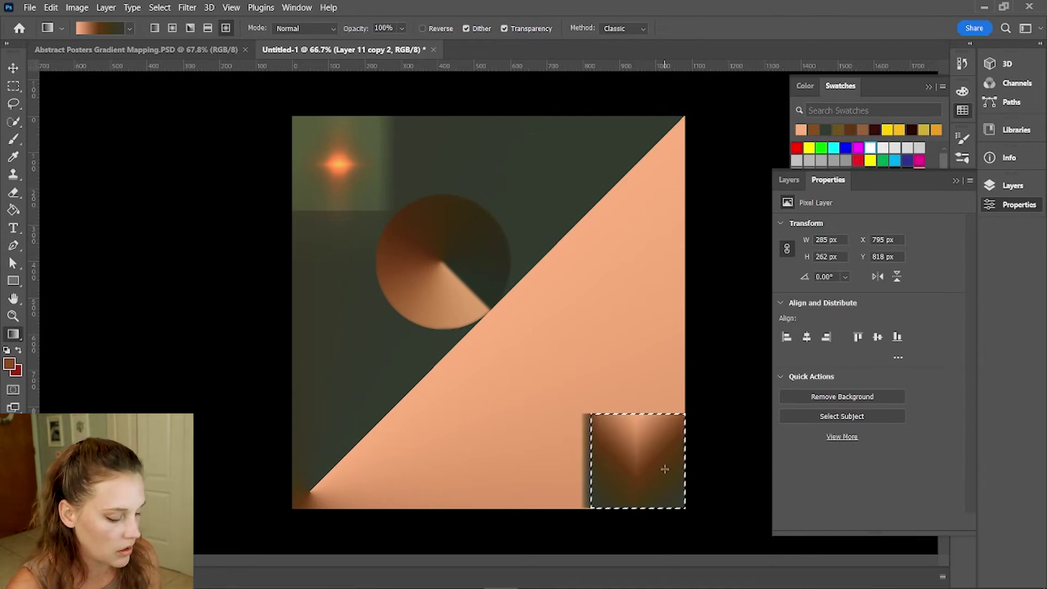
pyautogui.moveTo(616, 415)
pyautogui.mouseDown()
pyautogui.moveTo(614, 470)
pyautogui.moveTo(731, 458)
pyautogui.mouseUp()
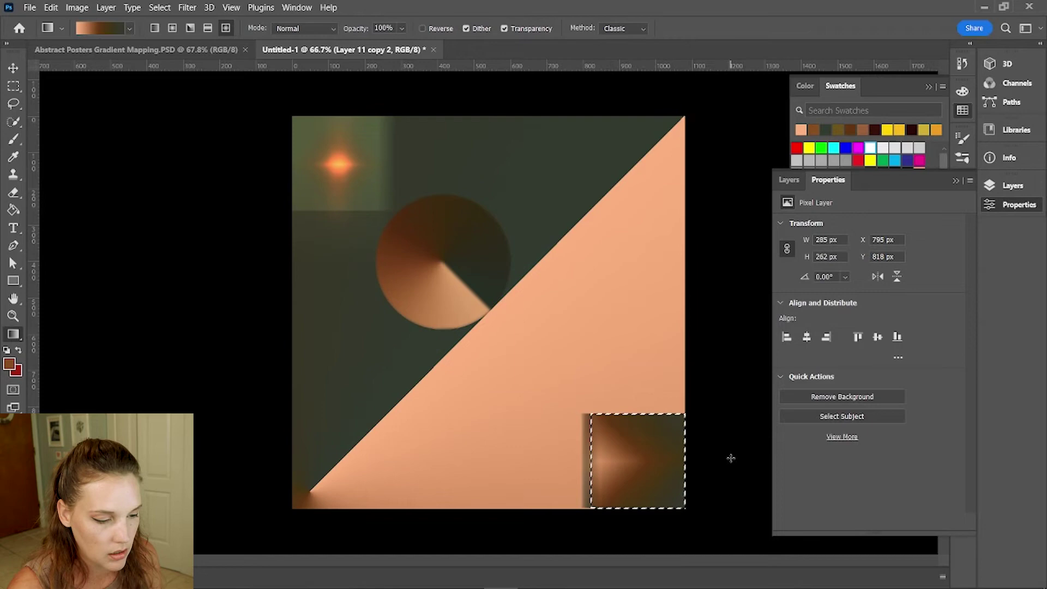
pyautogui.moveTo(562, 462); pyautogui.dragTo(737, 451)
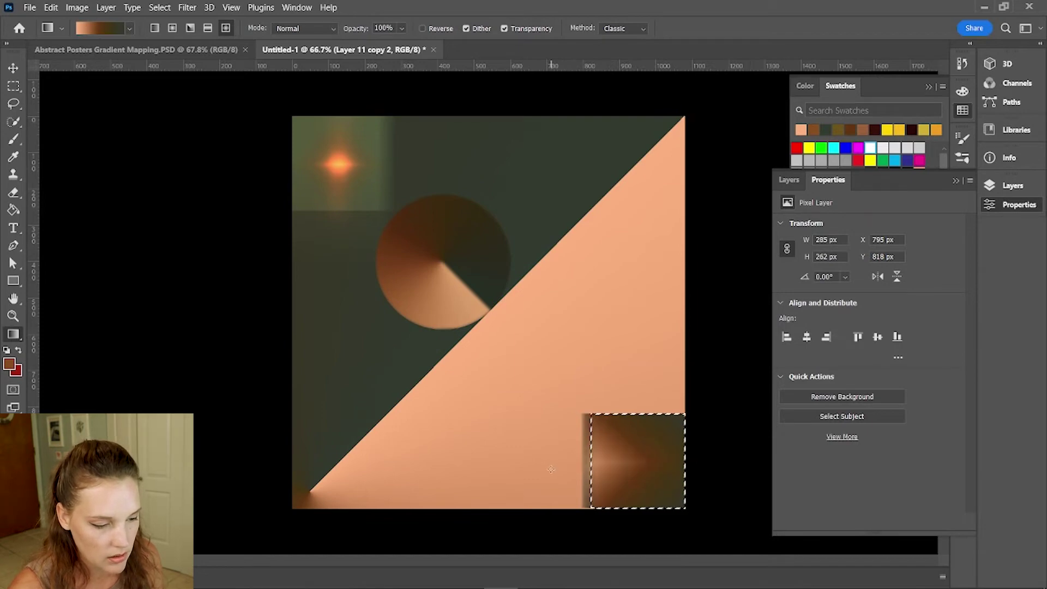
pyautogui.moveTo(549, 466); pyautogui.dragTo(594, 463)
pyautogui.hotkey('ctrl', 'd')
# Soften the corner square with an 18-pixel Gaussian Blur
pyautogui.hotkey('ctrl', 'alt', 'f')
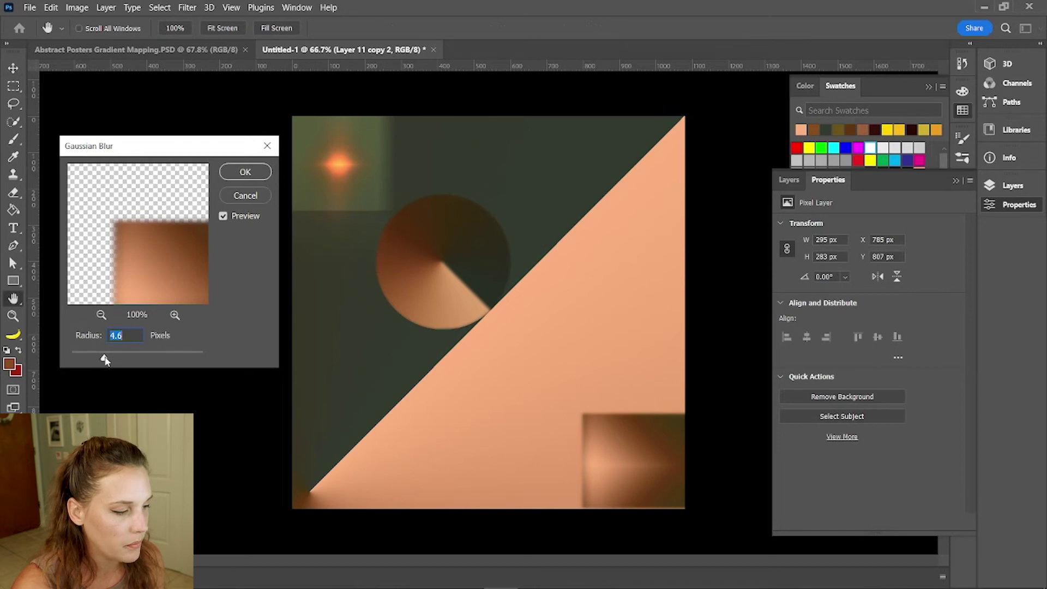
pyautogui.moveTo(105, 358); pyautogui.dragTo(135, 365)
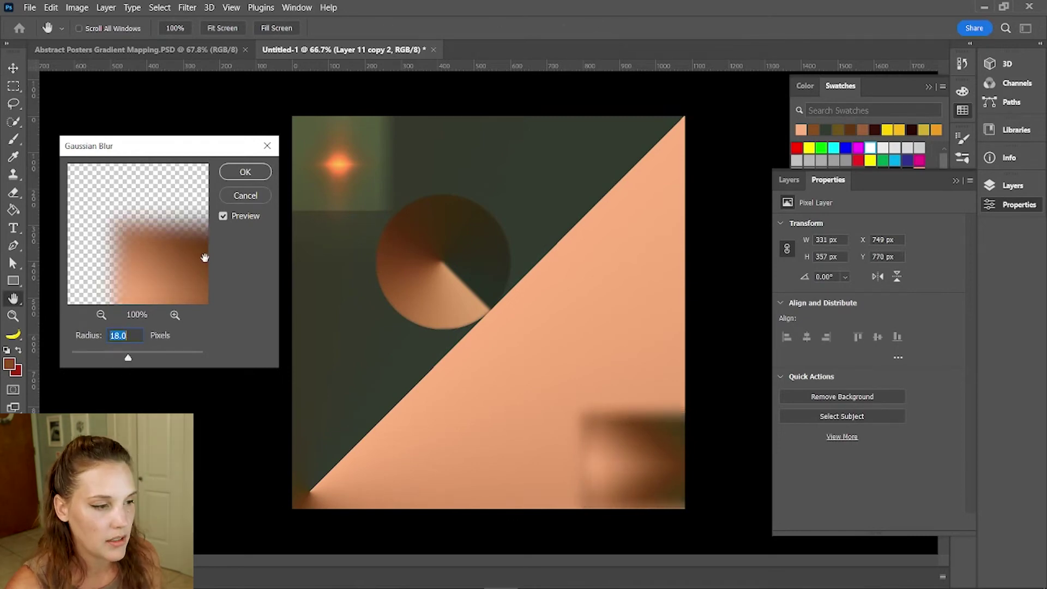
pyautogui.click(242, 173)
pyautogui.click(745, 349)
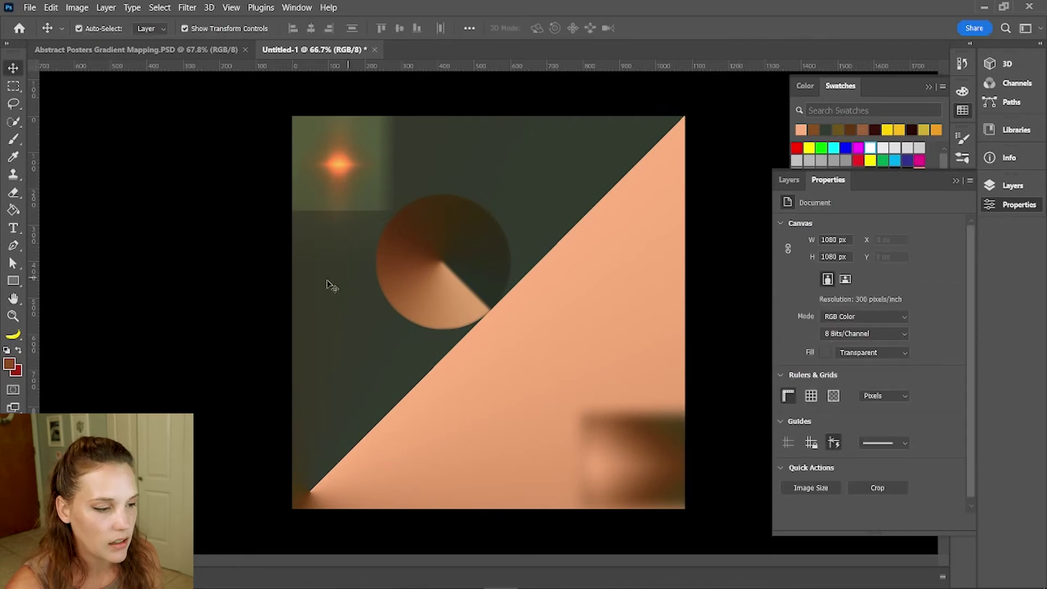
# Duplicate the Layer 10 copy circle, move it down-right, and rotate it to 90°
pyautogui.click(447, 247)
pyautogui.click(1012, 185)
pyautogui.moveTo(814, 362); pyautogui.dragTo(935, 521)
pyautogui.moveTo(441, 262); pyautogui.dragTo(568, 332)
pyautogui.moveTo(643, 256); pyautogui.dragTo(708, 402)
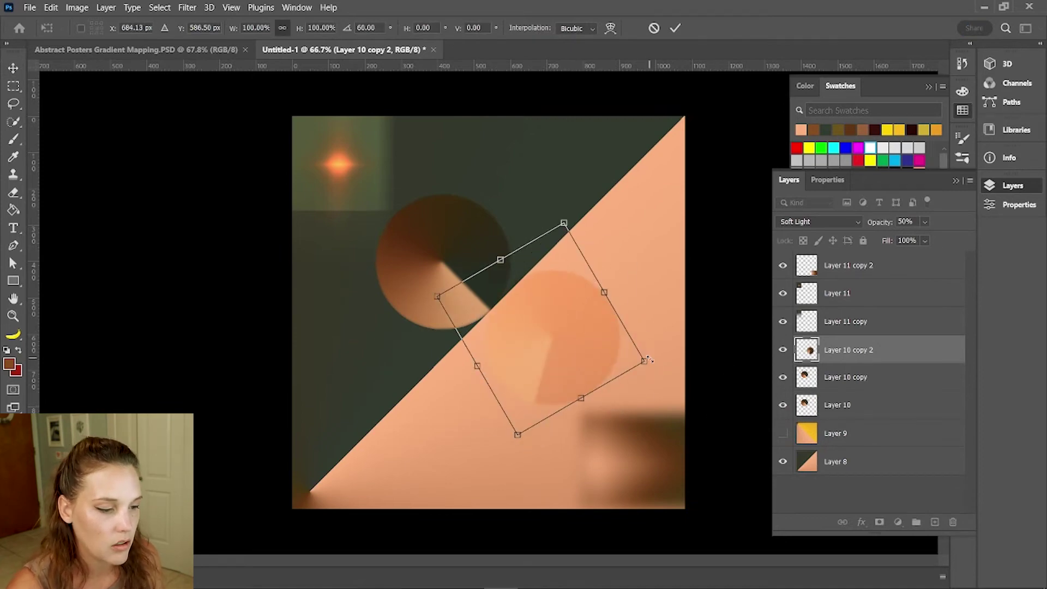
pyautogui.moveTo(650, 360); pyautogui.dragTo(622, 415)
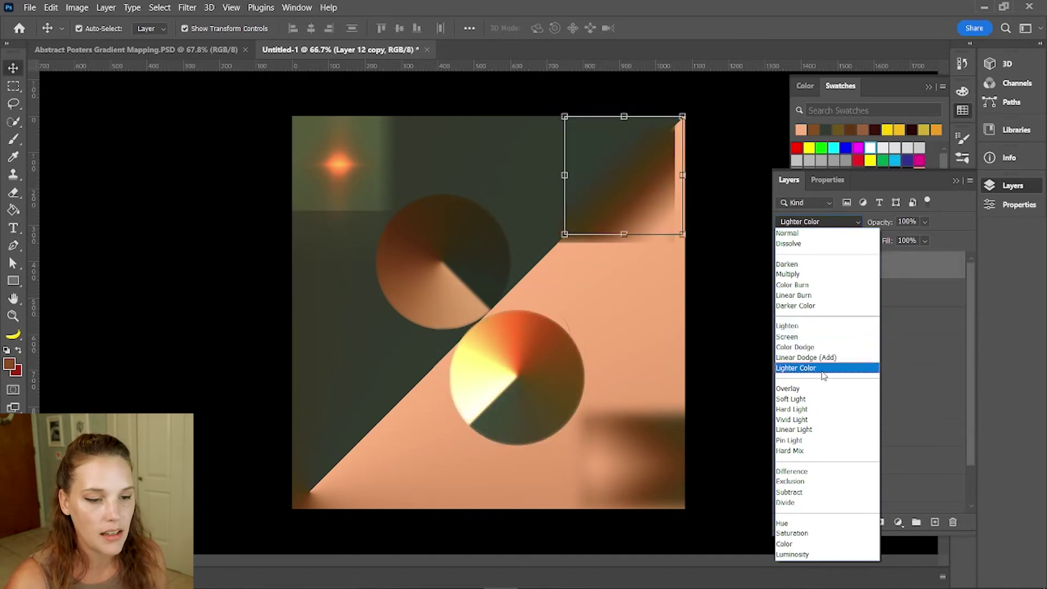
# Set the top-right gradient square to Color Dodge at 50% opacity
pyautogui.click(823, 347)
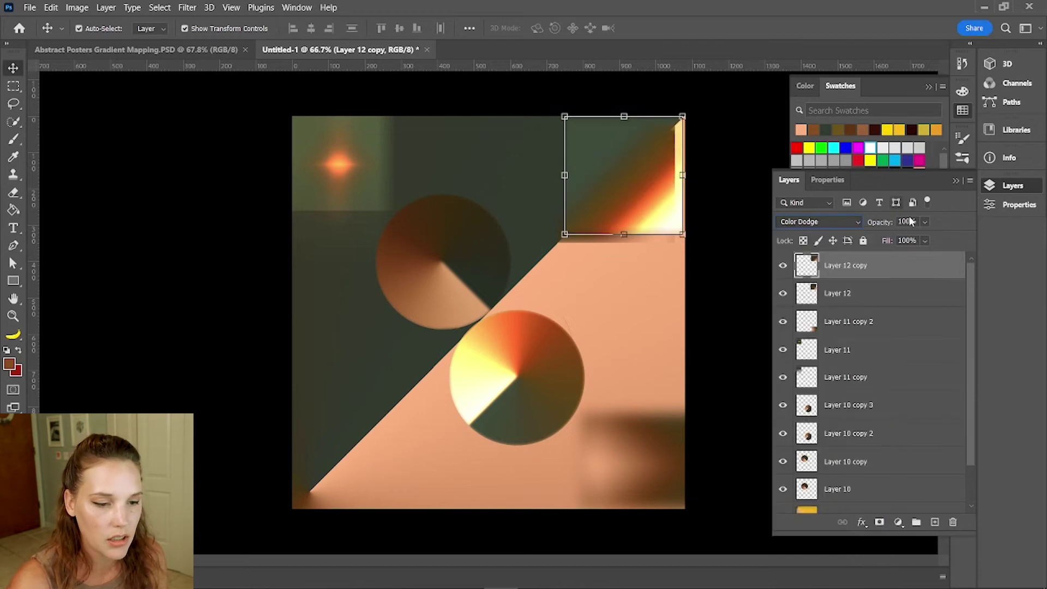
pyautogui.write('60')
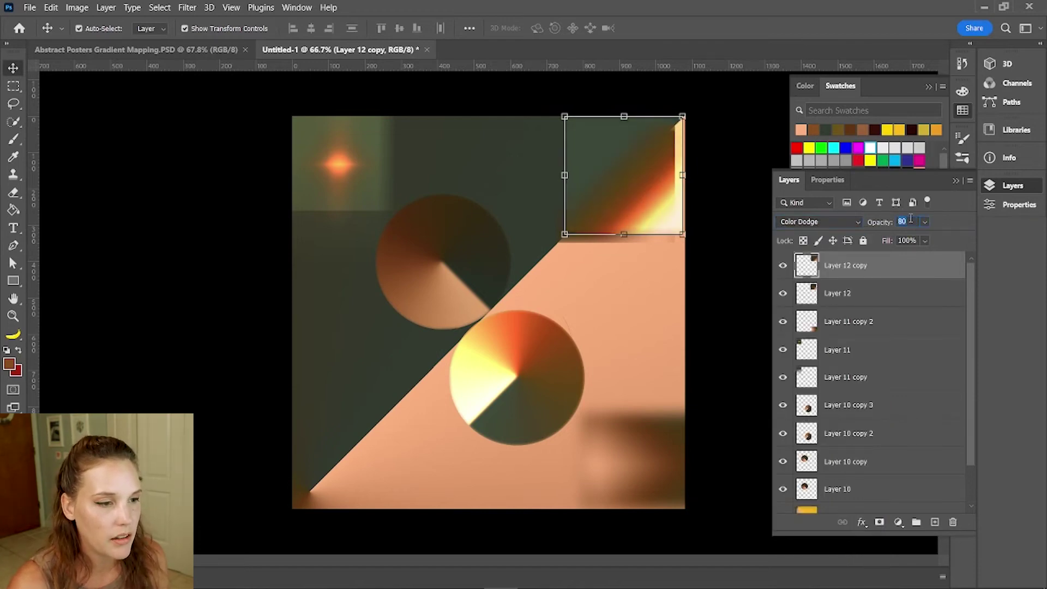
pyautogui.write('50')
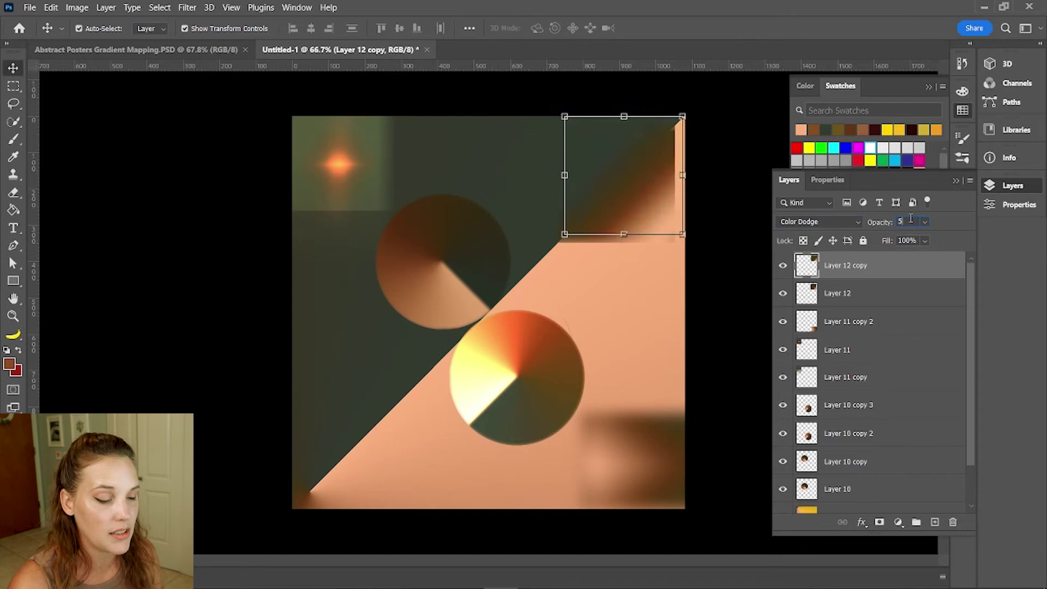
pyautogui.press('Return')
pyautogui.click(738, 267)
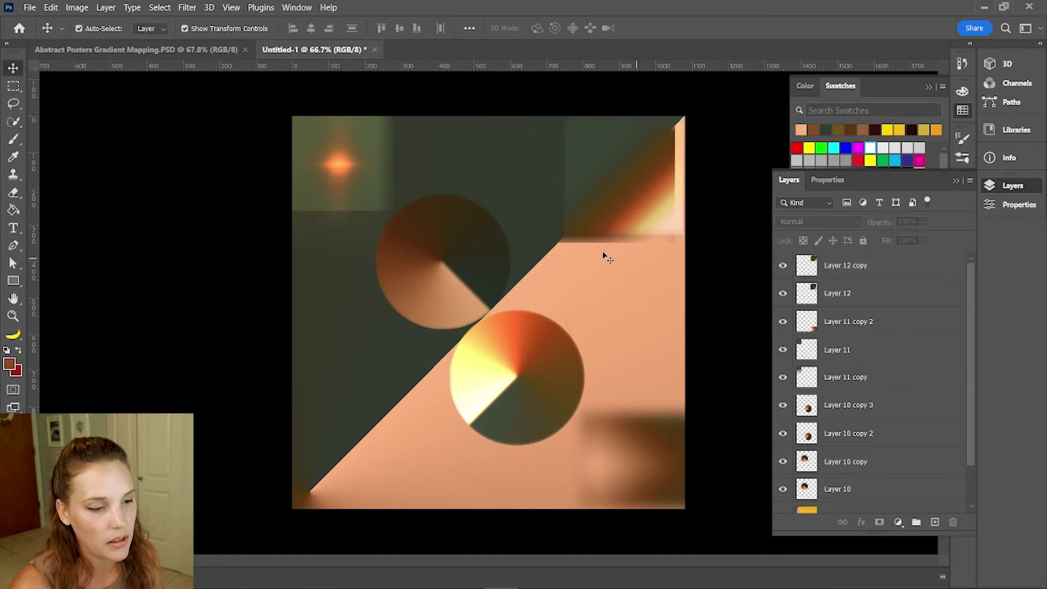
pyautogui.click(652, 200)
pyautogui.click(694, 203)
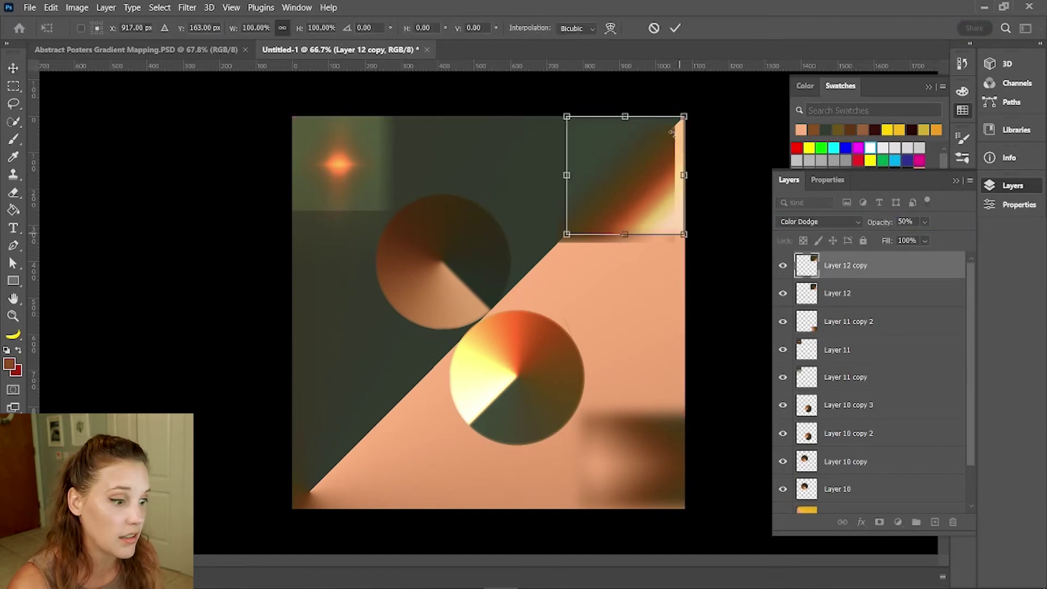
pyautogui.click(675, 28)
pyautogui.click(728, 193)
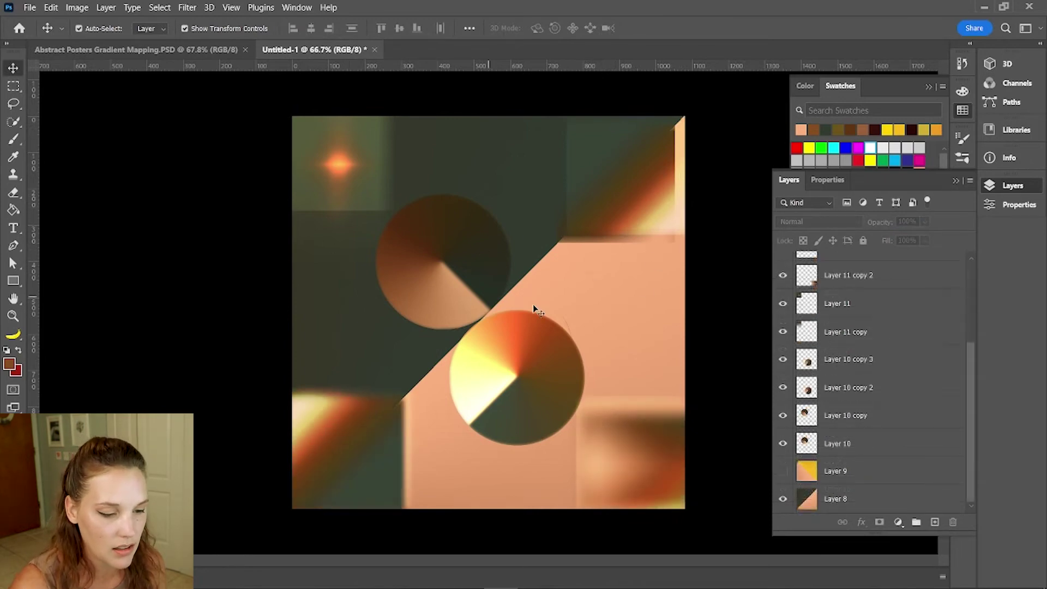
# Duplicate the lower circle, nudge it left, and rotate it to 105°
pyautogui.click(543, 375)
pyautogui.hotkey('ctrl', 'j')
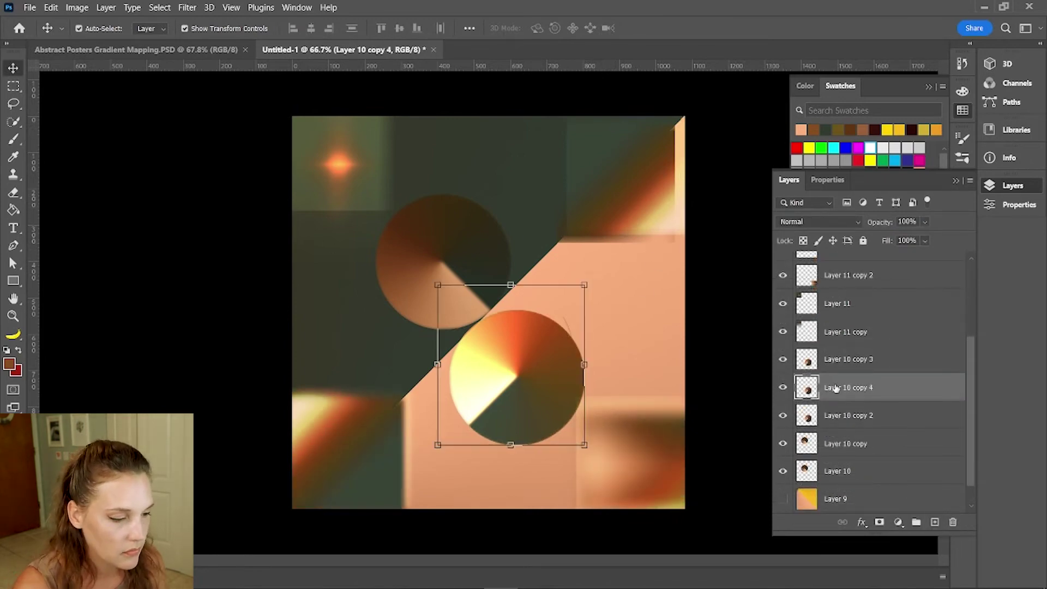
pyautogui.hotkey('shift', 'Left')
pyautogui.hotkey('shift', 'Left')
pyautogui.hotkey('shift', 'Left')
pyautogui.hotkey('shift', 'Left')
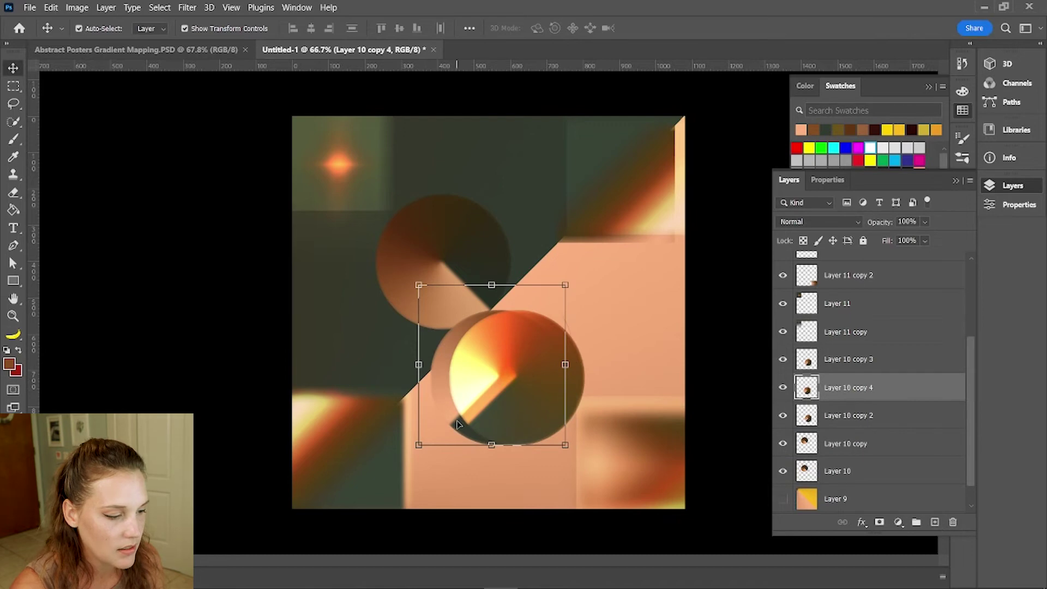
pyautogui.hotkey('shift', 'Left')
pyautogui.hotkey('shift', 'Left')
pyautogui.hotkey('shift', 'Left')
pyautogui.hotkey('shift', 'Left')
pyautogui.hotkey('shift', 'Left')
pyautogui.hotkey('shift', 'Left')
pyautogui.hotkey('shift', 'Left')
pyautogui.hotkey('shift', 'Left')
pyautogui.hotkey('shift', 'Left')
pyautogui.hotkey('shift', 'Left')
pyautogui.hotkey('shift', 'Left')
pyautogui.hotkey('shift', 'Left')
pyautogui.hotkey('shift', 'Left')
pyautogui.hotkey('shift', 'Left')
pyautogui.hotkey('shift', 'Left')
pyautogui.hotkey('shift', 'Left')
pyautogui.hotkey('shift', 'Left')
pyautogui.hotkey('shift', 'Left')
pyautogui.hotkey('shift', 'Left')
pyautogui.hotkey('shift', 'Left')
pyautogui.hotkey('ctrl', 't')
pyautogui.moveTo(549, 360); pyautogui.dragTo(524, 477)
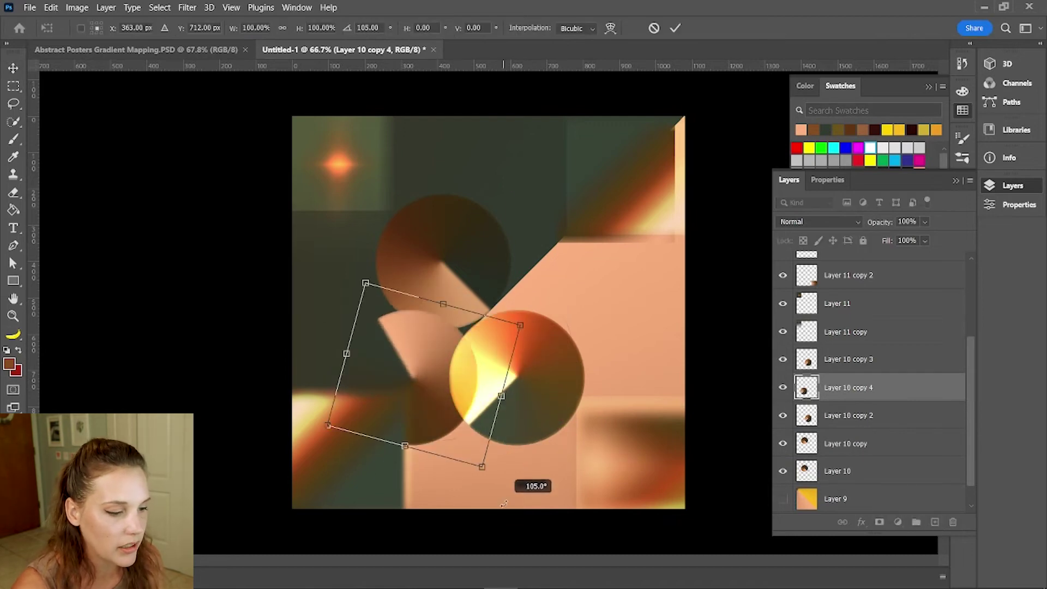
pyautogui.moveTo(412, 363); pyautogui.dragTo(397, 375)
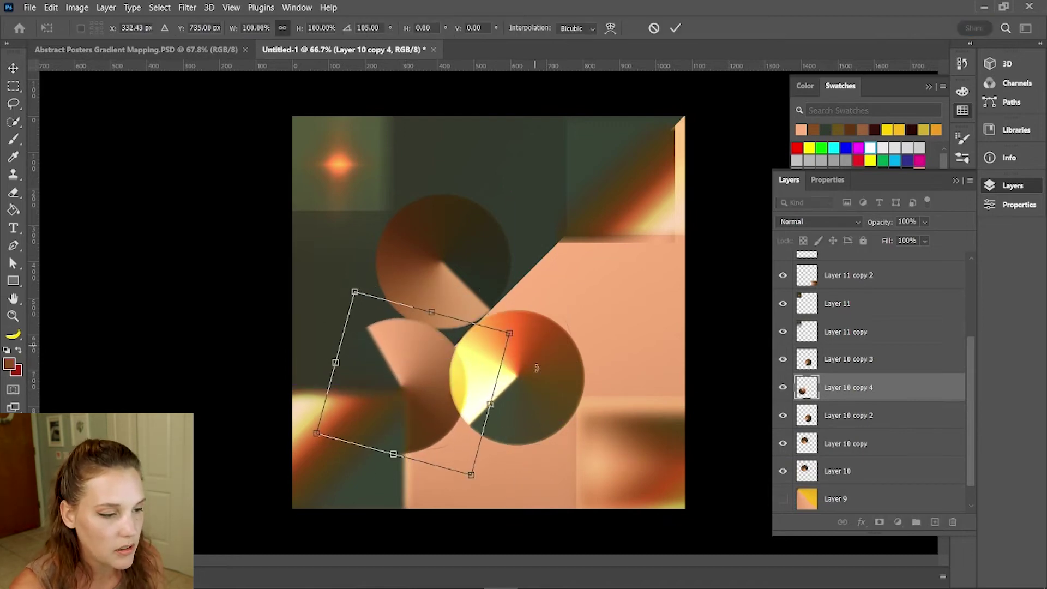
pyautogui.press('Return')
# Set the left half-circle to 80% opacity and make a Color Dodge duplicate
pyautogui.click(521, 423)
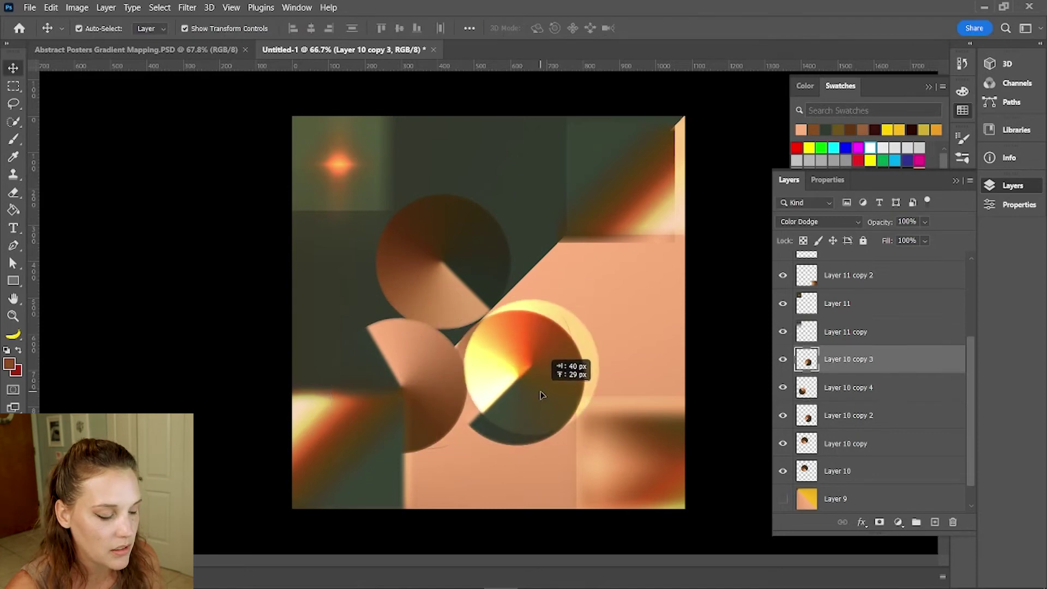
pyautogui.click(504, 440)
pyautogui.click(505, 438)
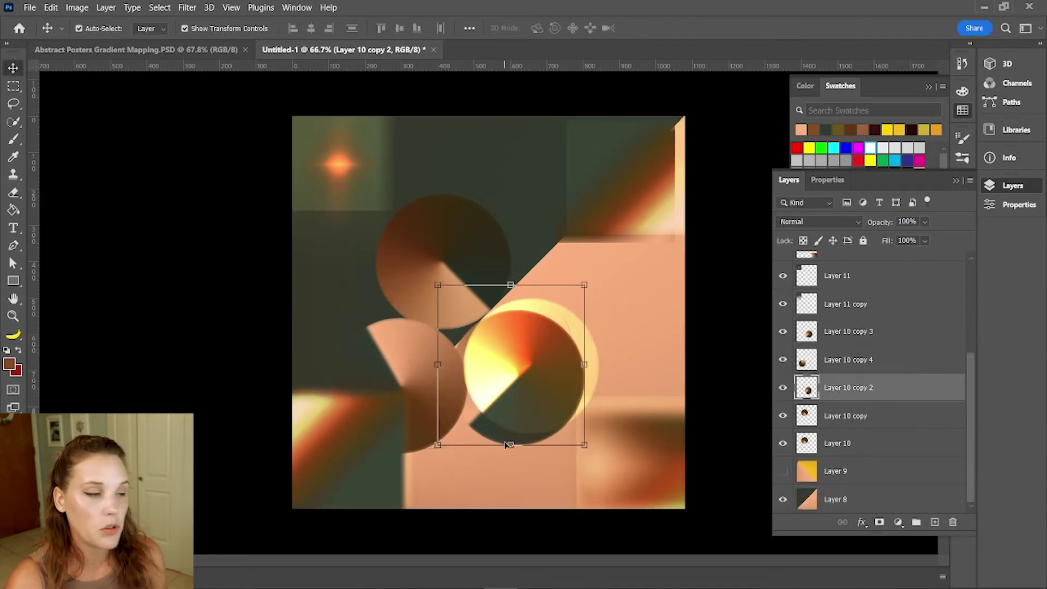
pyautogui.click(509, 434)
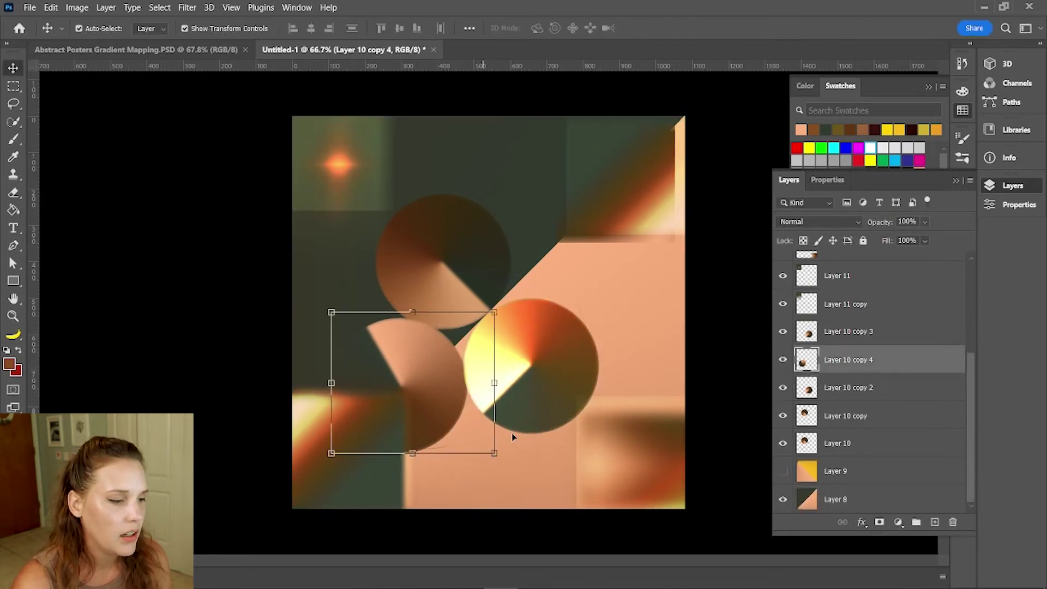
pyautogui.click(907, 221)
pyautogui.write('80')
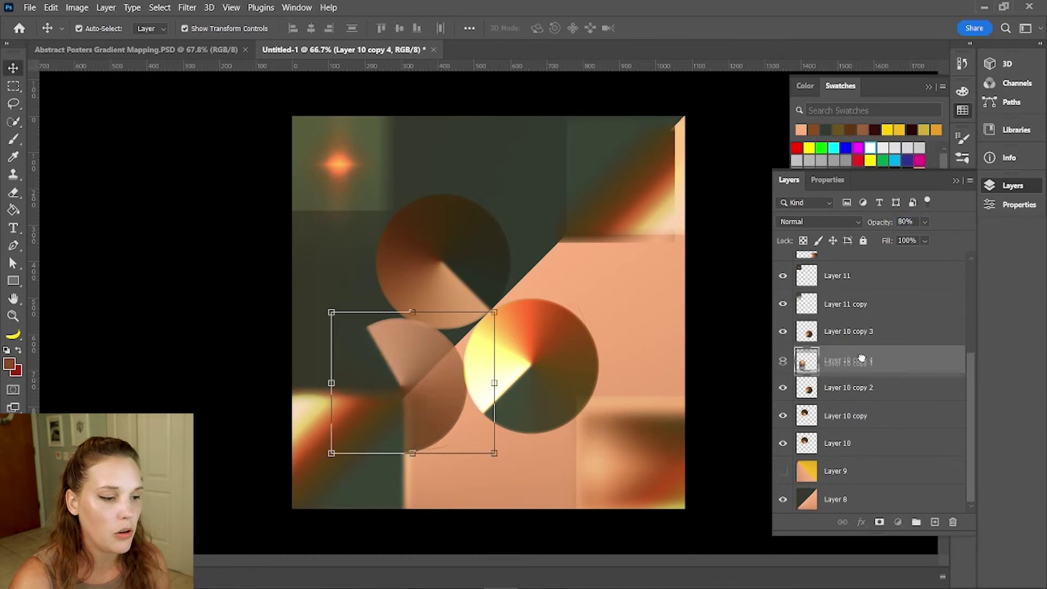
pyautogui.hotkey('ctrl', 'j')
pyautogui.click(818, 221)
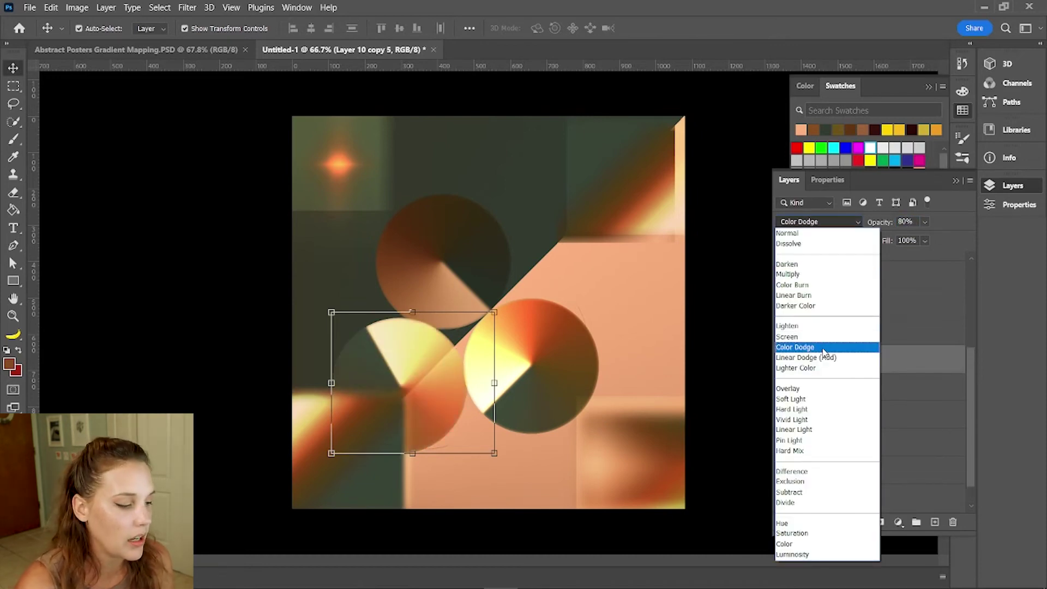
pyautogui.click(819, 348)
# Duplicate the circle copies again, rotate them to 165°, and place them upper right
pyautogui.hotkey('ctrl', 'j')
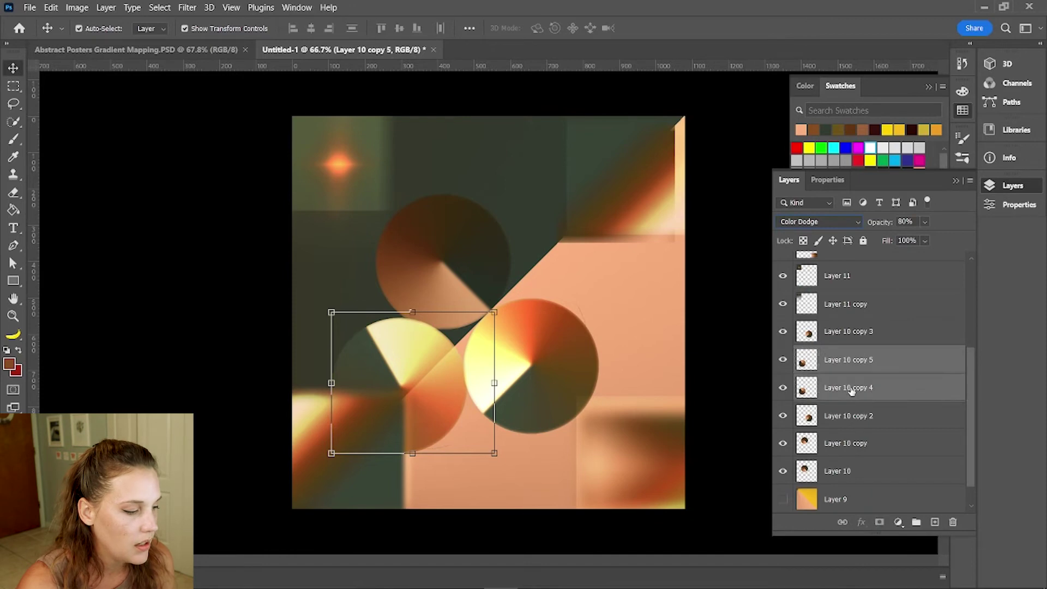
pyautogui.hotkey('ctrl', 'j')
pyautogui.moveTo(427, 374); pyautogui.dragTo(567, 256)
pyautogui.moveTo(641, 188); pyautogui.dragTo(374, 397)
pyautogui.moveTo(428, 378); pyautogui.dragTo(487, 384)
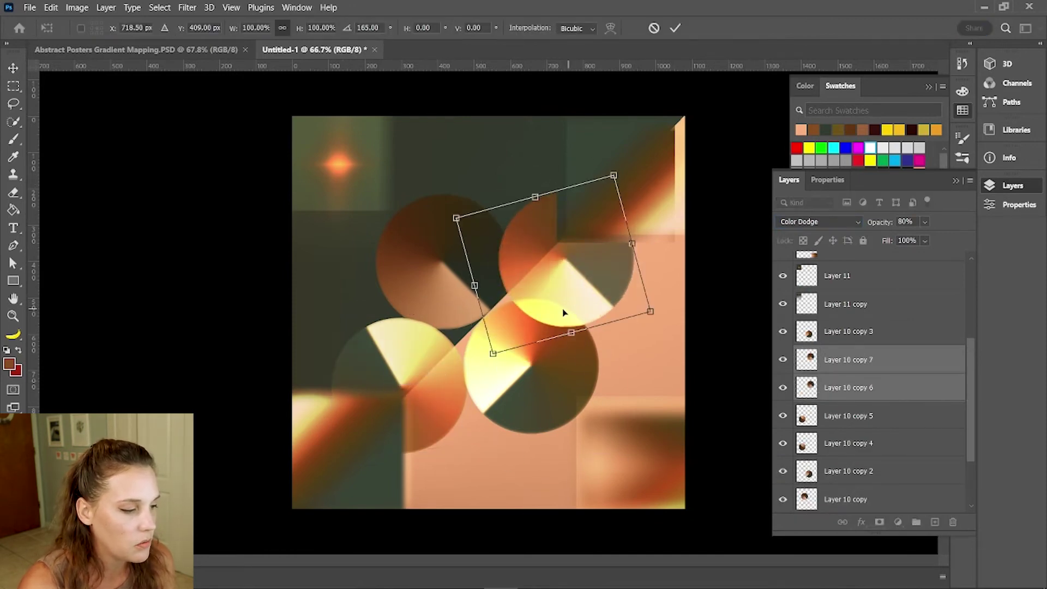
pyautogui.moveTo(565, 305); pyautogui.dragTo(593, 283)
# Commit the transform and apply a Motion Blur to the Color Dodge circle copies
pyautogui.click(675, 28)
pyautogui.click(187, 7)
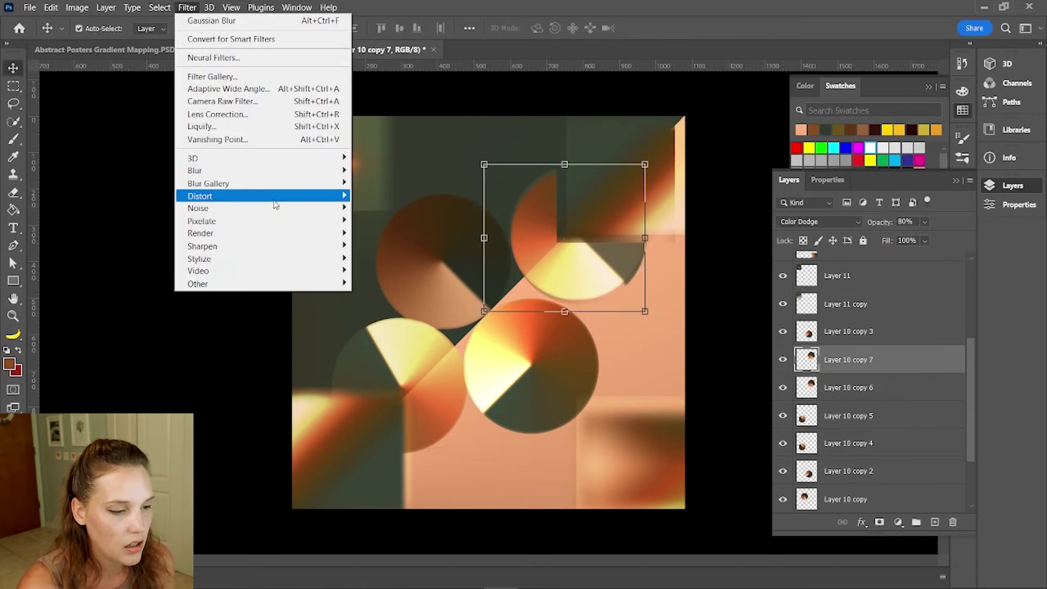
pyautogui.moveTo(275, 175)
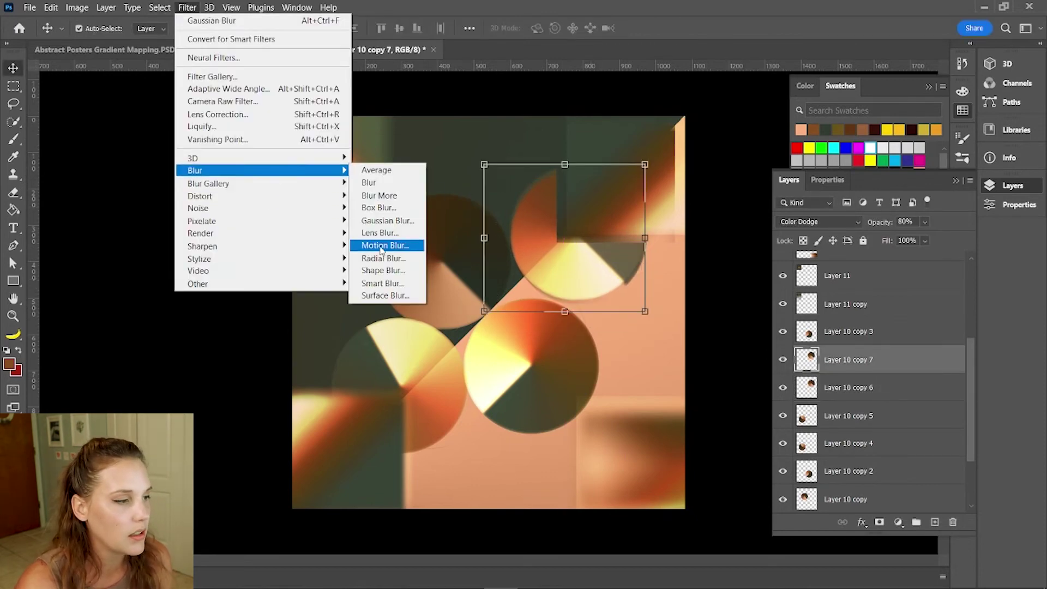
pyautogui.click(384, 244)
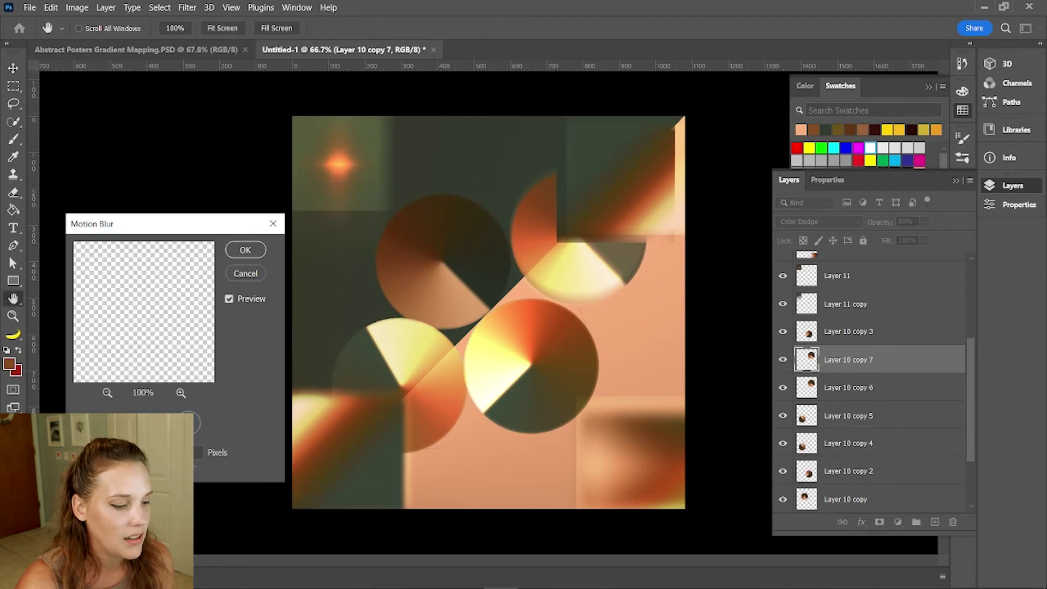
pyautogui.click(107, 391)
pyautogui.click(108, 391)
pyautogui.click(181, 392)
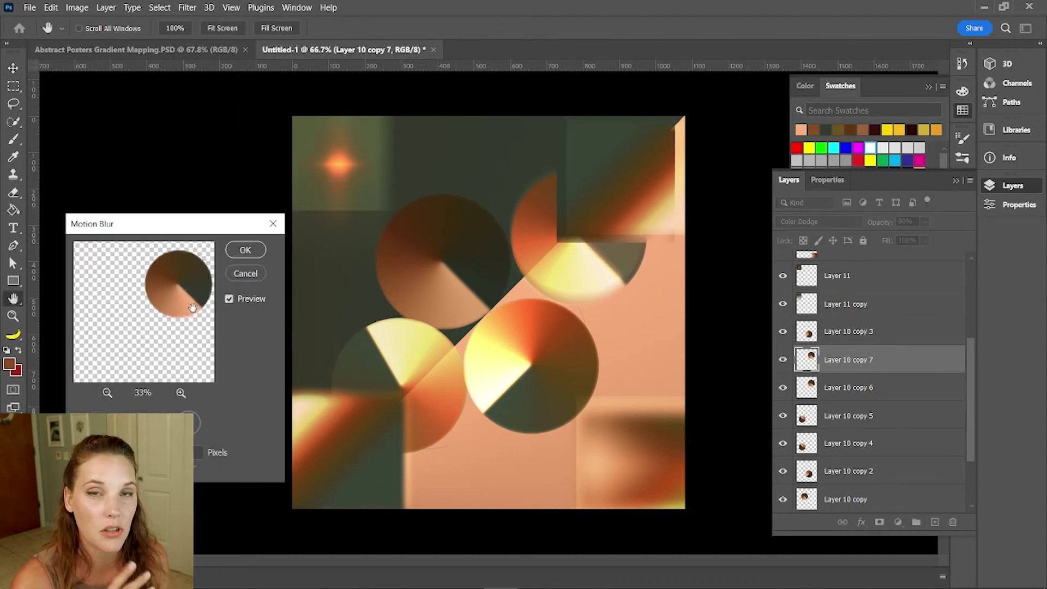
pyautogui.click(245, 250)
pyautogui.press('v')
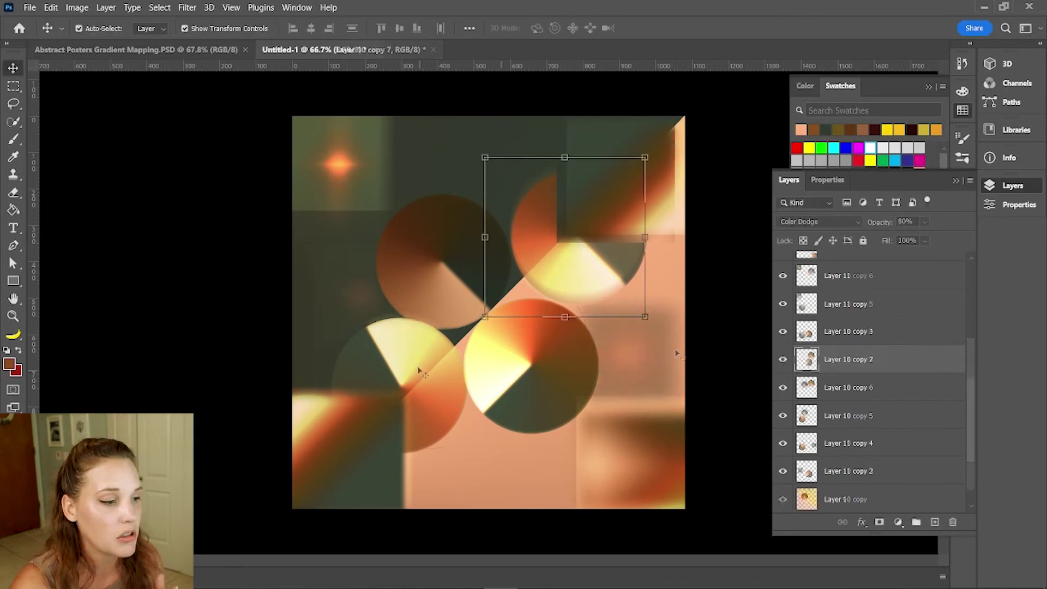
# Select another circle layer and reapply the Motion Blur to it
pyautogui.click(612, 257)
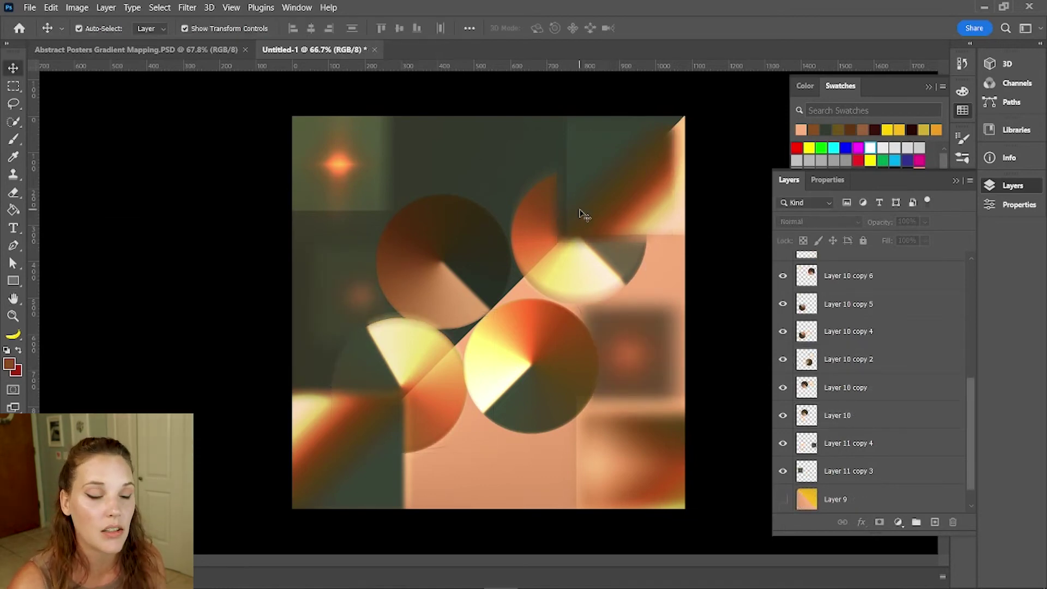
pyautogui.click(13, 85)
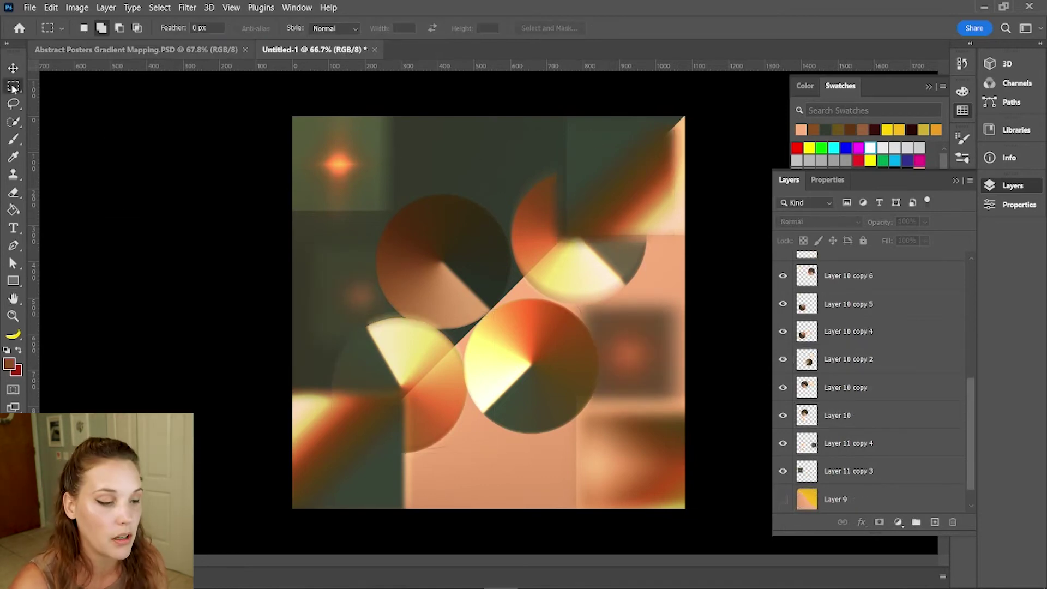
pyautogui.rightClick(12, 87)
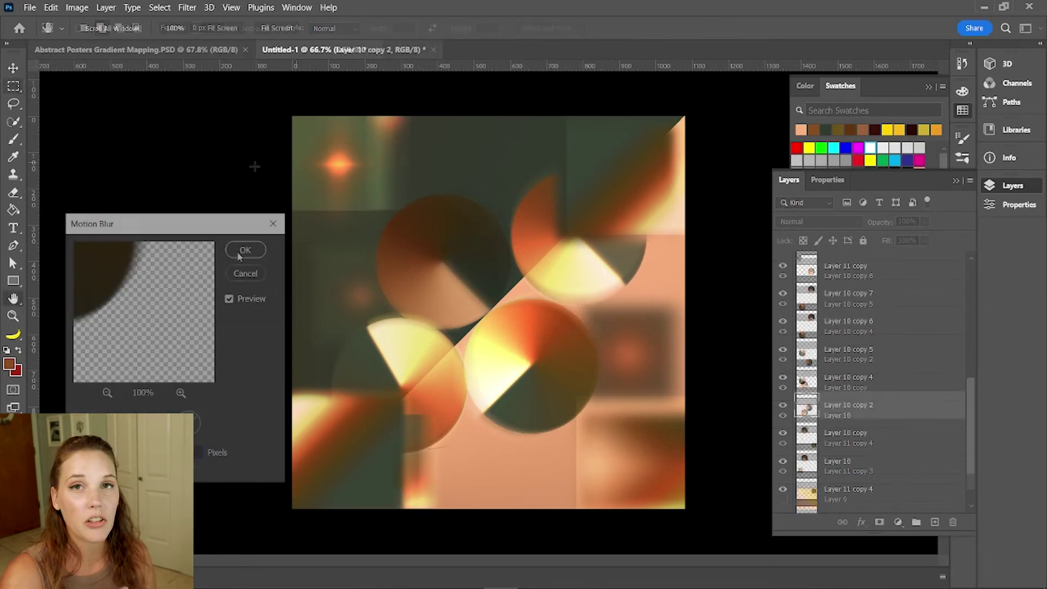
pyautogui.press('Return')
# Shift a blurred shape 26 px to the left and check the top-right blurred square
pyautogui.click(747, 133)
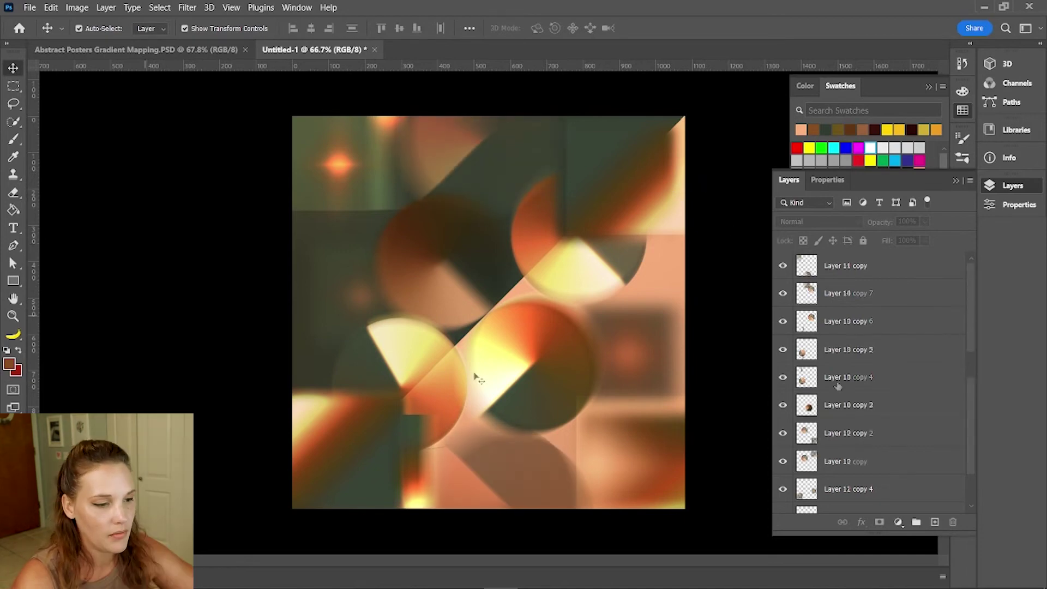
pyautogui.moveTo(346, 305); pyautogui.dragTo(335, 308)
pyautogui.click(182, 273)
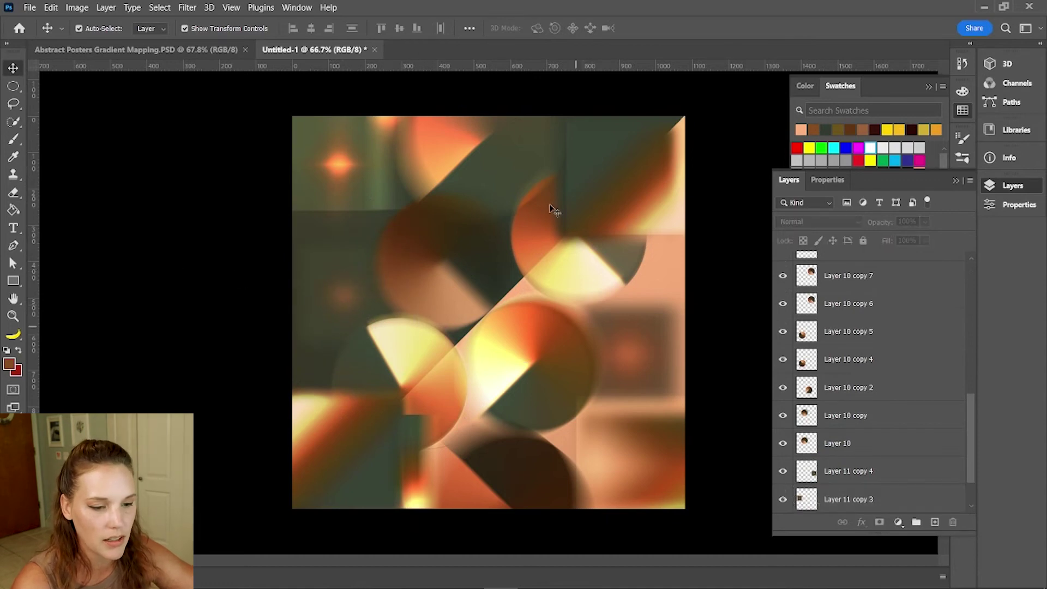
pyautogui.click(621, 211)
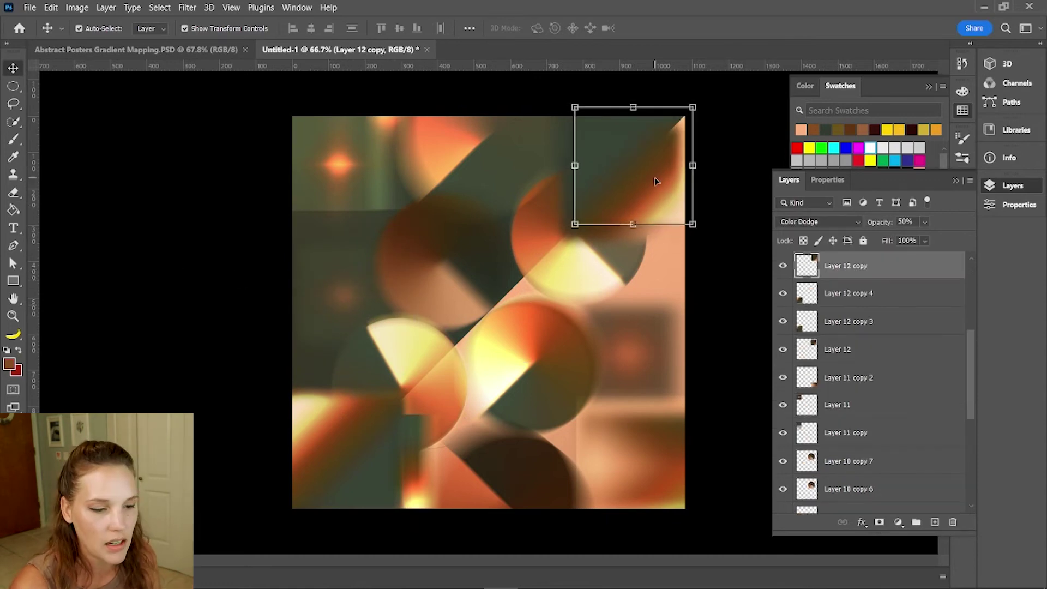
pyautogui.click(755, 224)
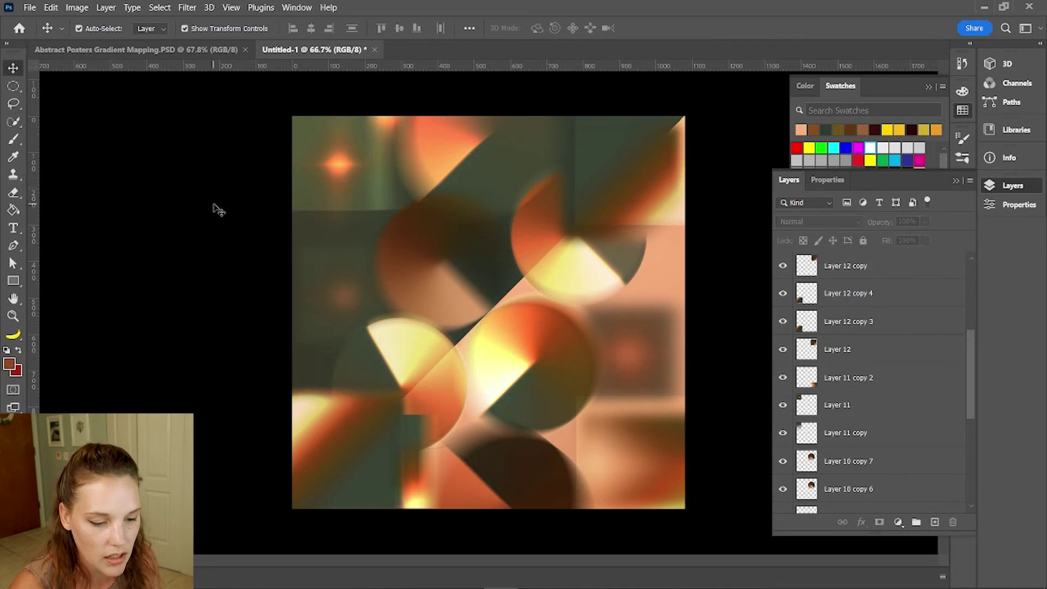
# Add a new top layer and fill a whole-canvas rectangular selection with peach
pyautogui.scroll(3, 853, 324)
pyautogui.click(934, 522)
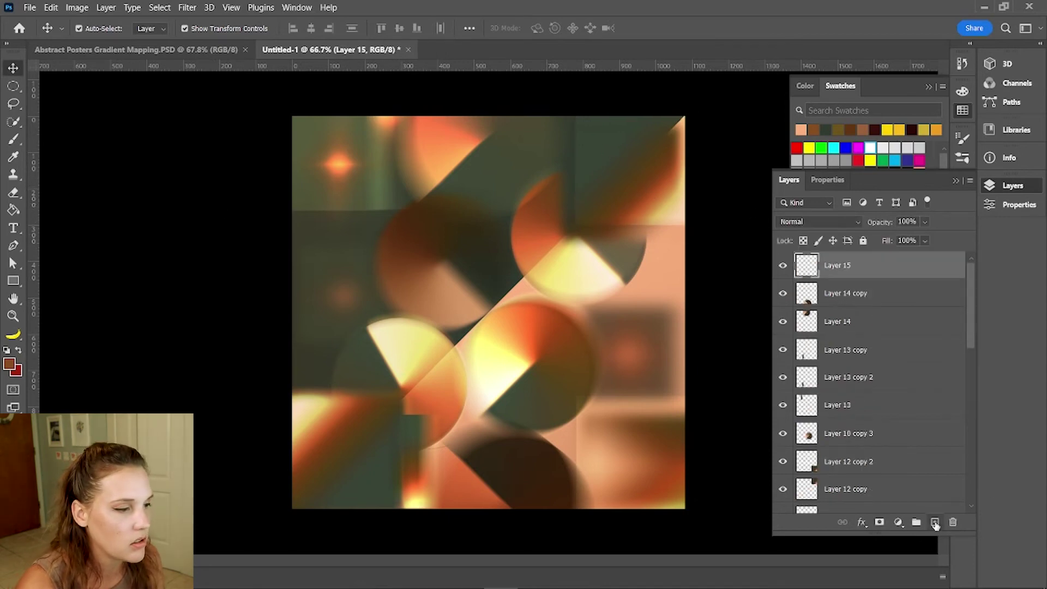
pyautogui.moveTo(13, 86); pyautogui.dragTo(60, 86)
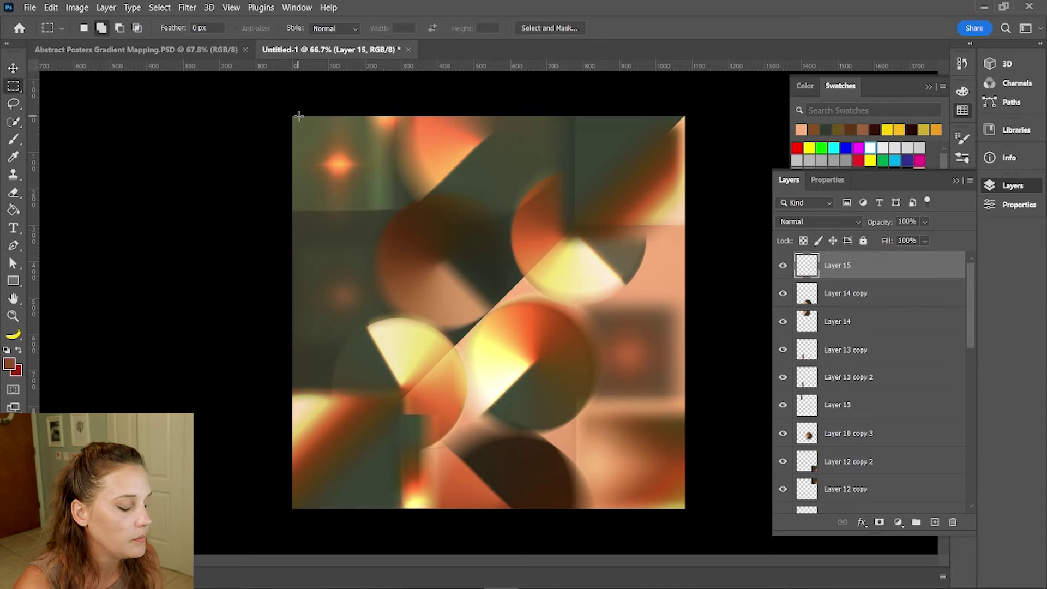
pyautogui.moveTo(292, 116); pyautogui.dragTo(697, 530)
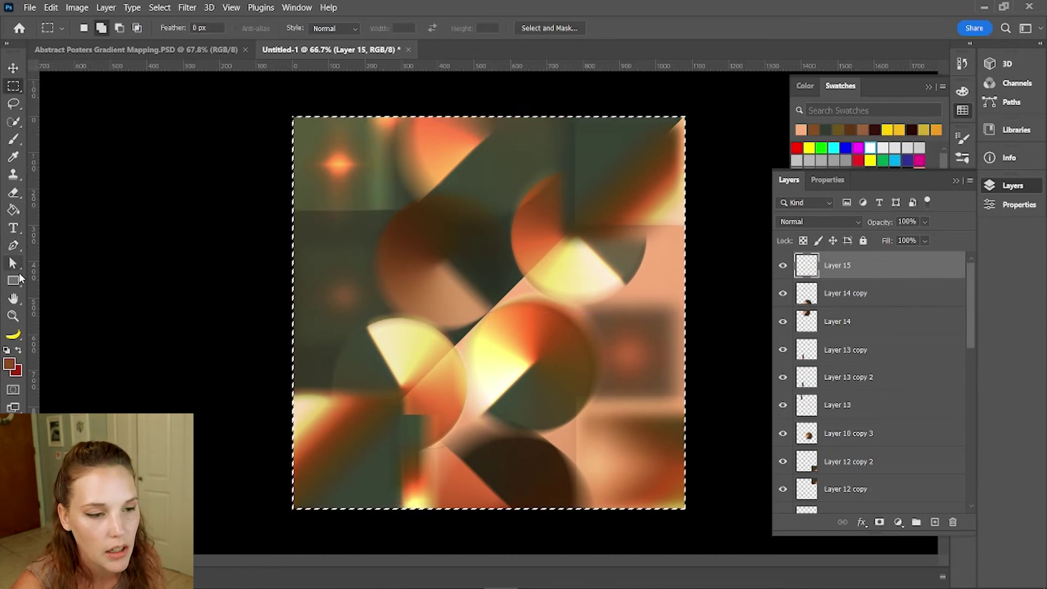
pyautogui.click(13, 210)
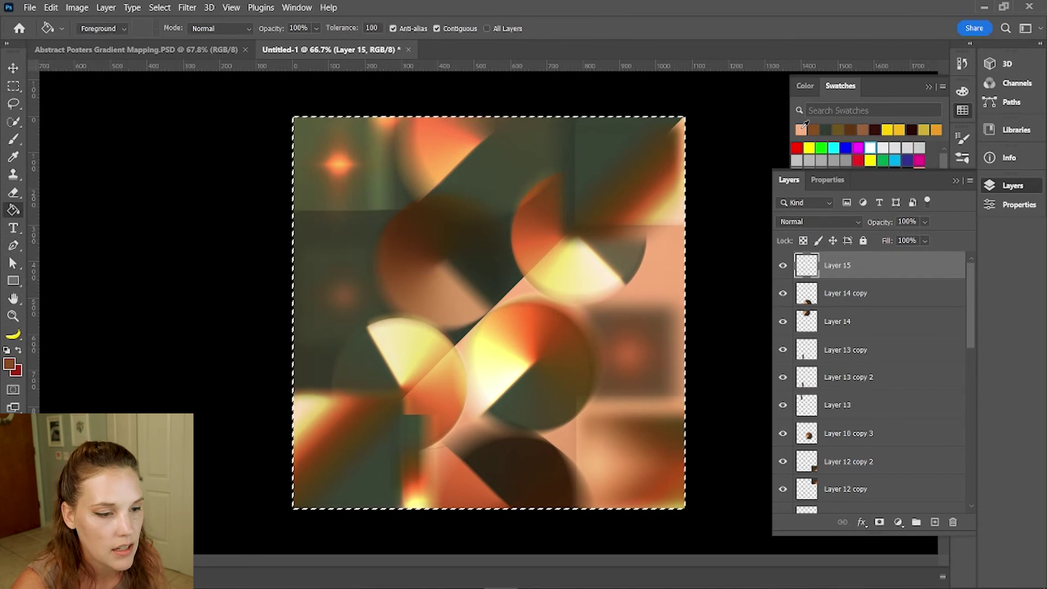
pyautogui.click(803, 128)
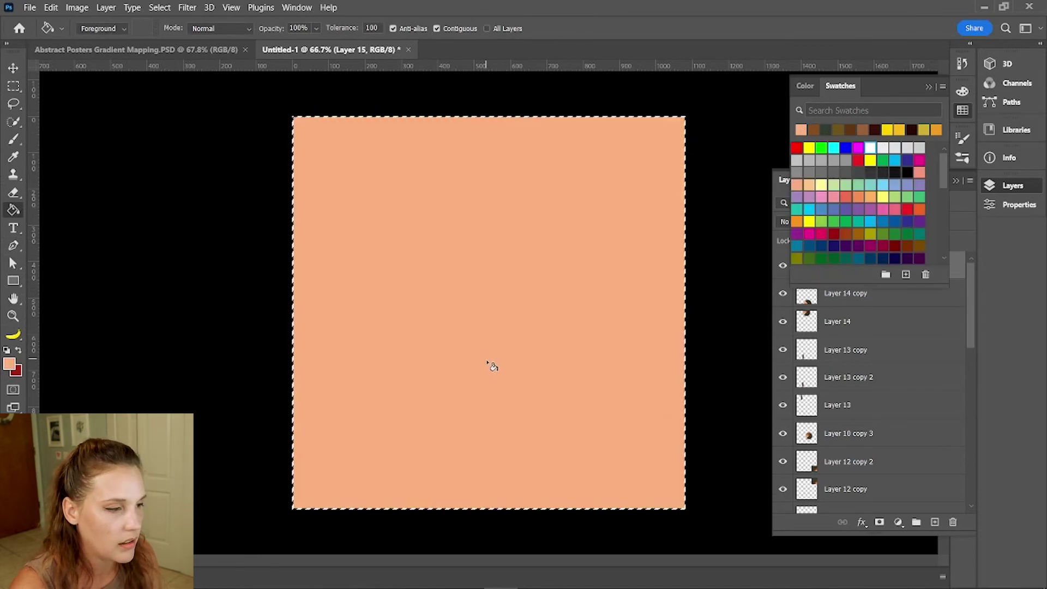
# Switch back to the Move tool and bring the full layer list into view
pyautogui.press('v')
pyautogui.click(928, 86)
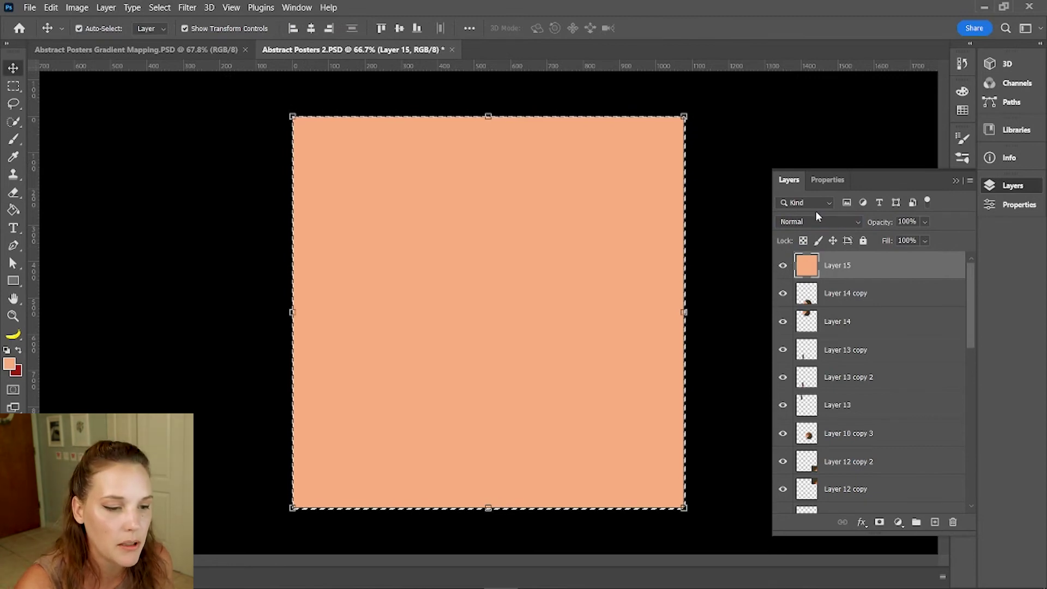
pyautogui.click(813, 223)
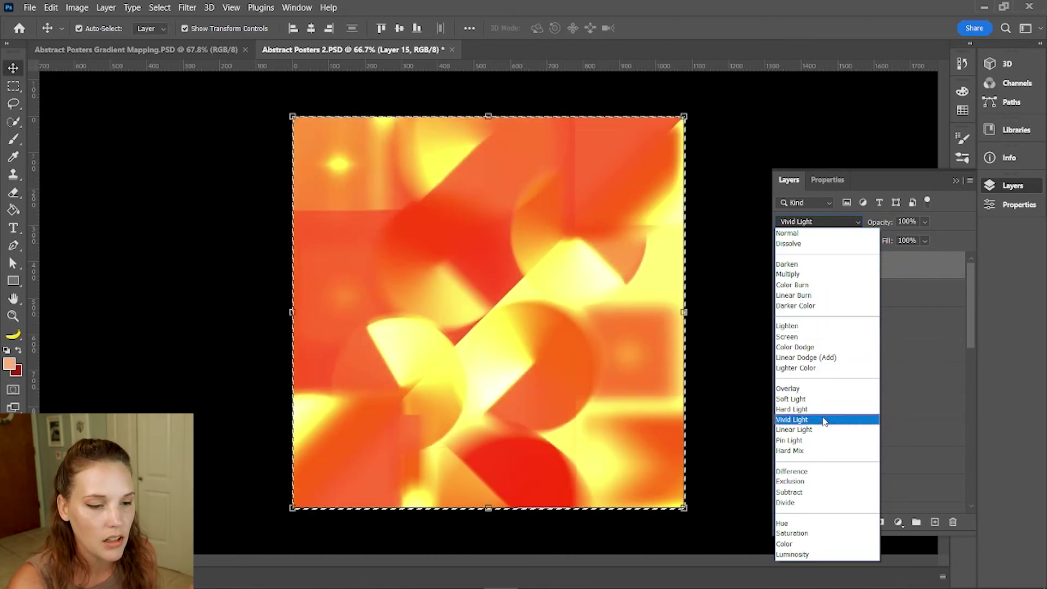
# Set the peach layer to Multiply blend mode at 80% opacity
pyautogui.click(810, 274)
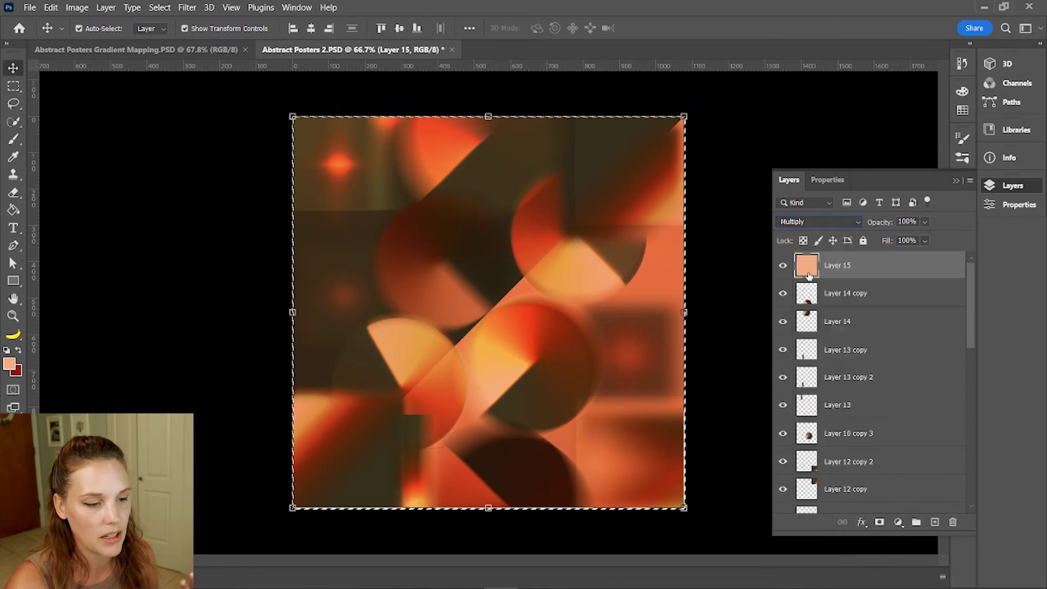
pyautogui.click(907, 221)
pyautogui.write('8')
pyautogui.press('Return')
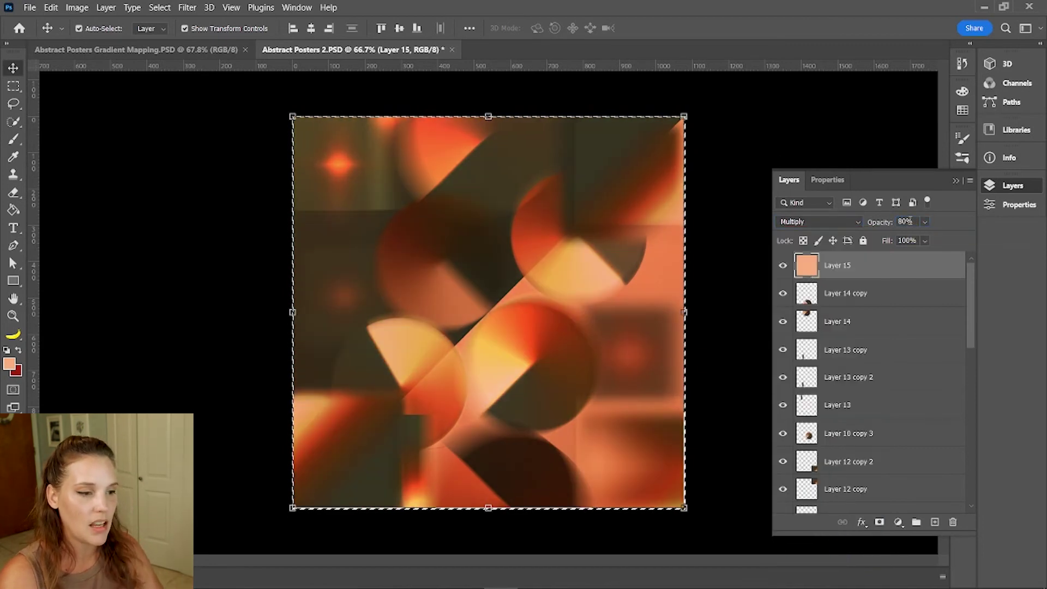
# Deselect the canvas and hide the peach overlay to compare the composition
pyautogui.click(745, 223)
pyautogui.hotkey('ctrl', 'd')
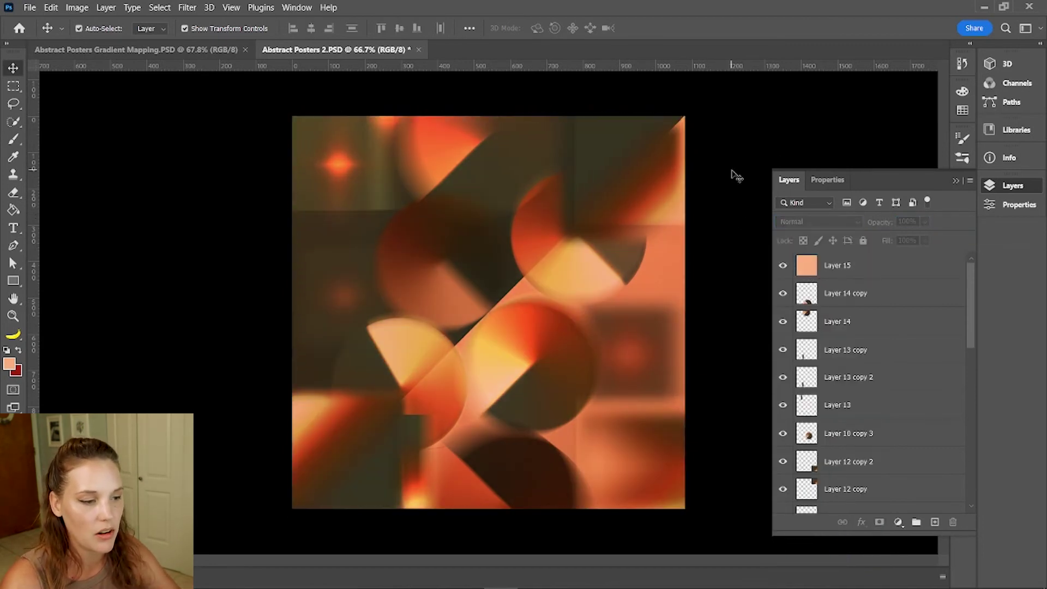
pyautogui.click(783, 266)
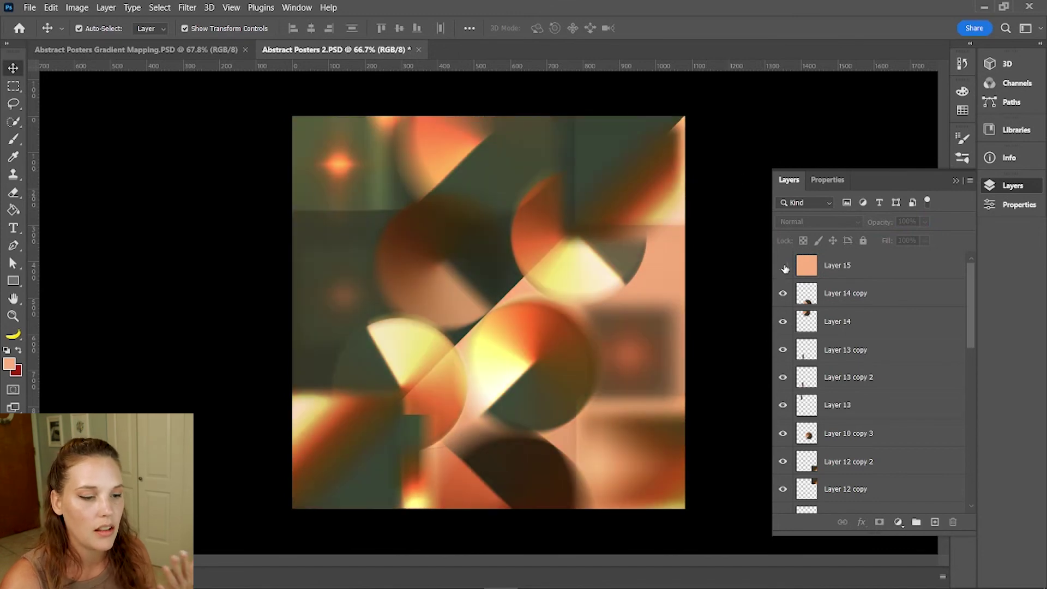
# Show Layer 15 again, glance at Abstract Posters Gradient Mapping.PSD, then return to Abstract Posters 2.PSD
pyautogui.click(783, 266)
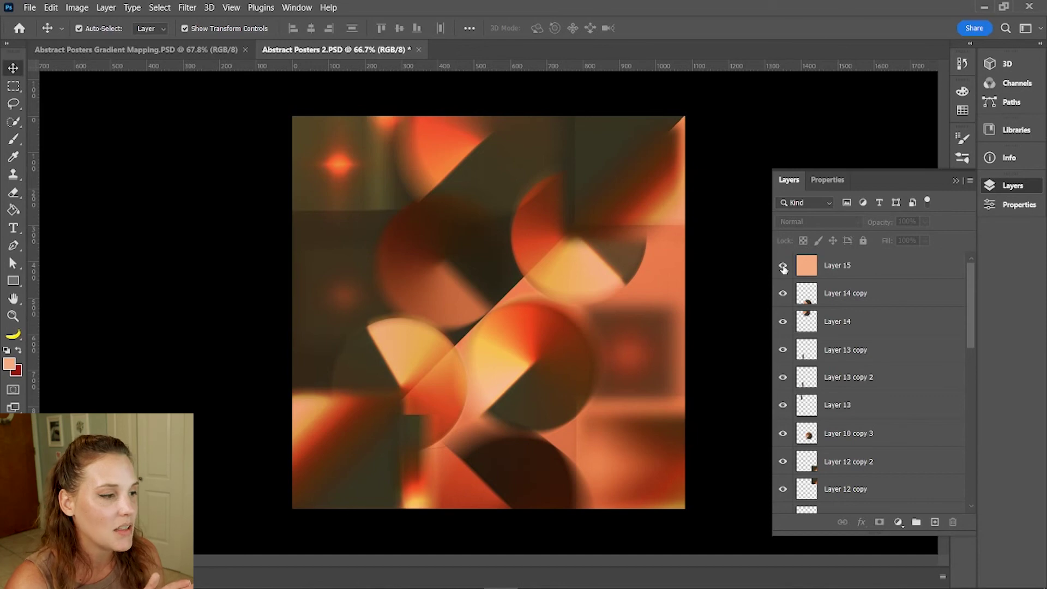
pyautogui.click(155, 49)
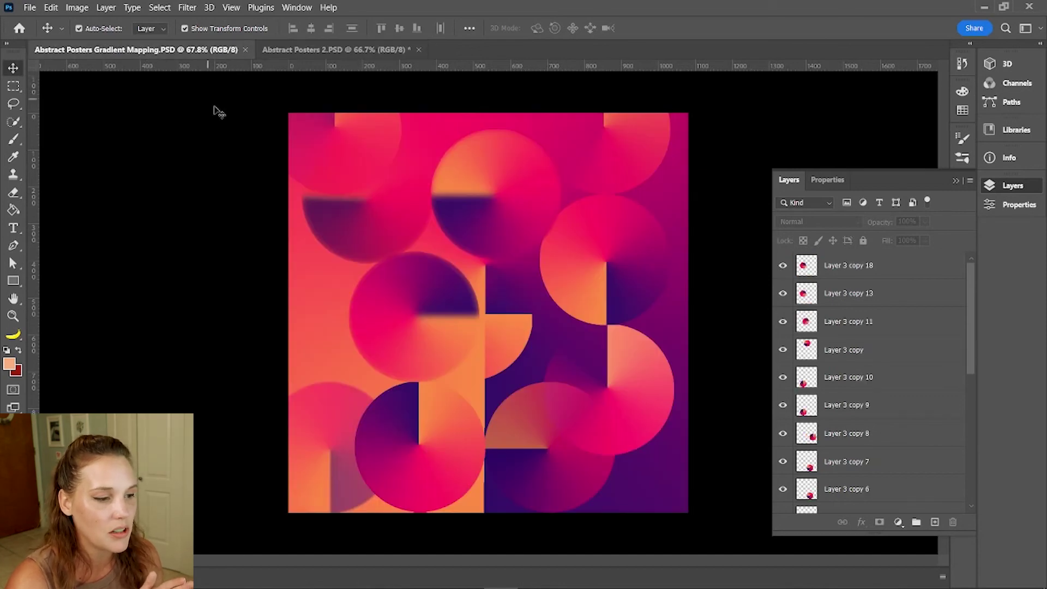
pyautogui.hotkey('ctrl', 'Tab')
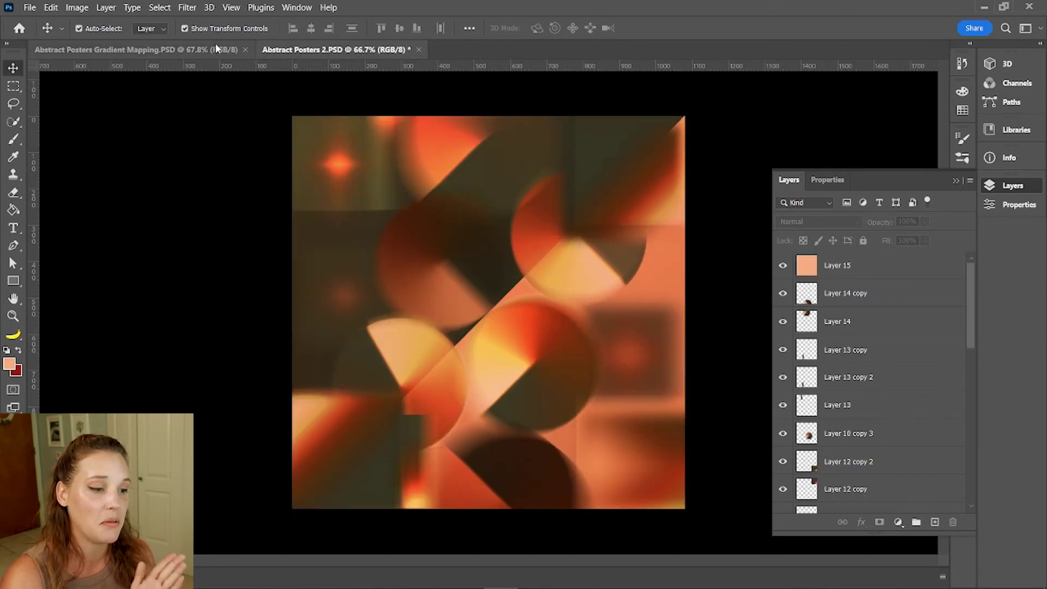